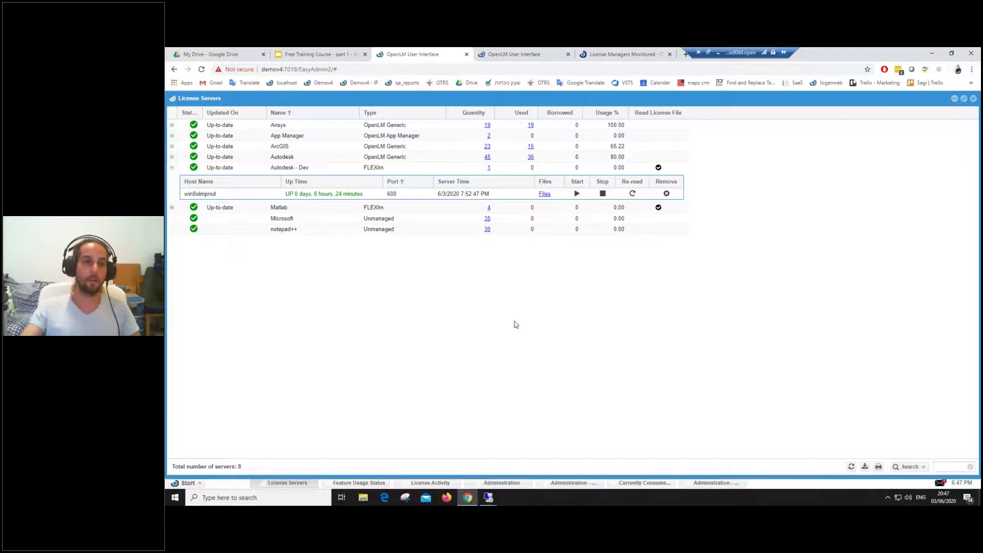
# Collapse the Autodesk - Dev host details and select the Ansys server row
pyautogui.click(172, 168)
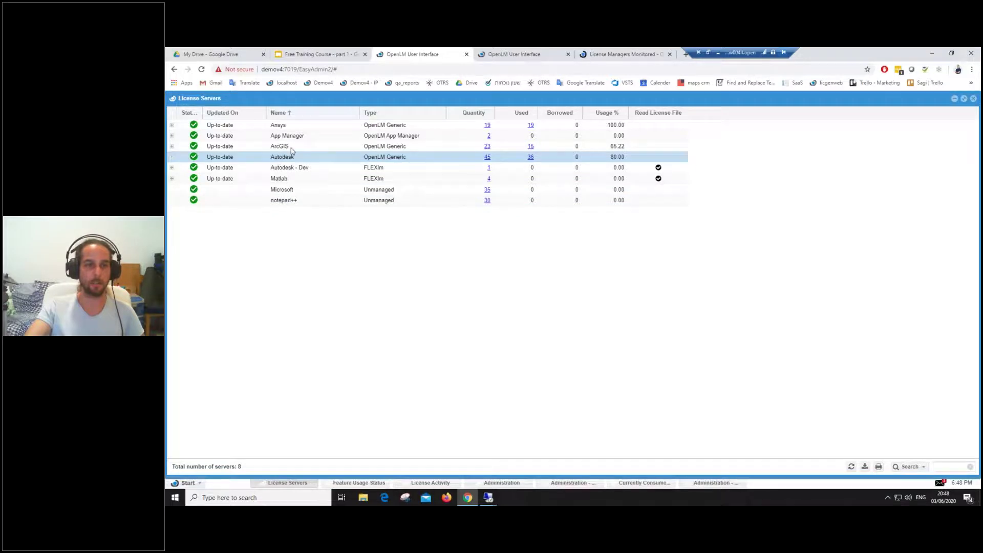
pyautogui.click(285, 125)
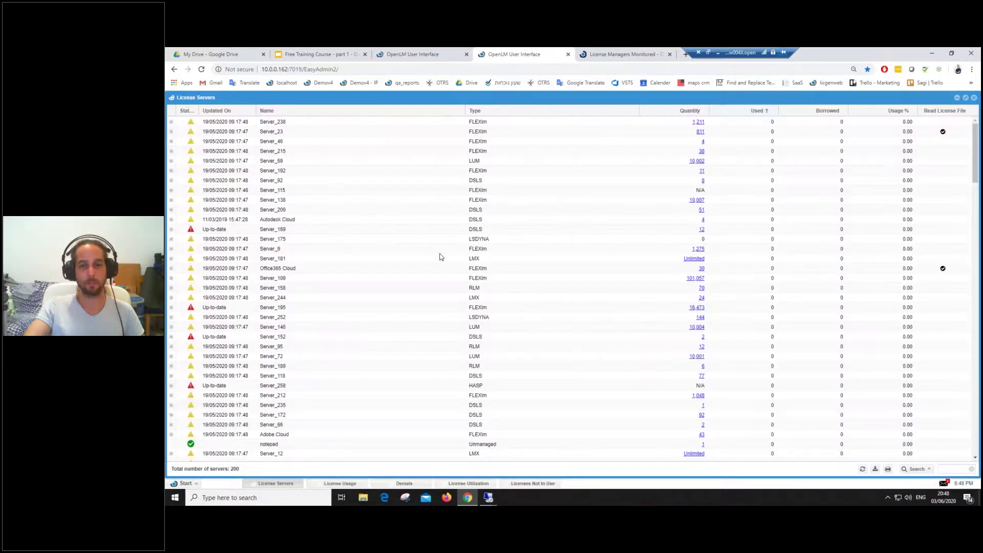
# Scroll up and down the 200-server License Servers grid to review warning and error statuses
pyautogui.scroll(-10, 440, 257)
pyautogui.scroll(-6, 440, 257)
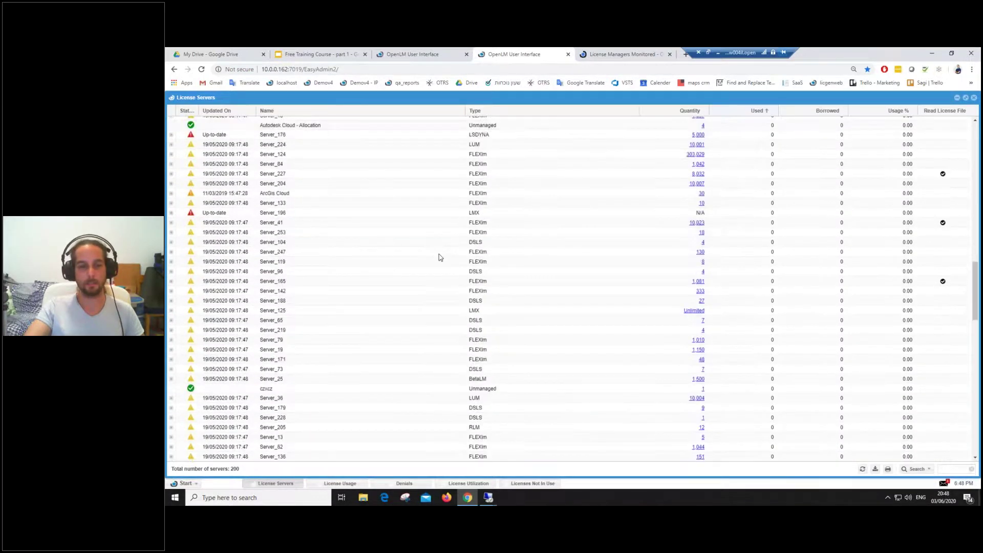
pyautogui.scroll(-15, 439, 257)
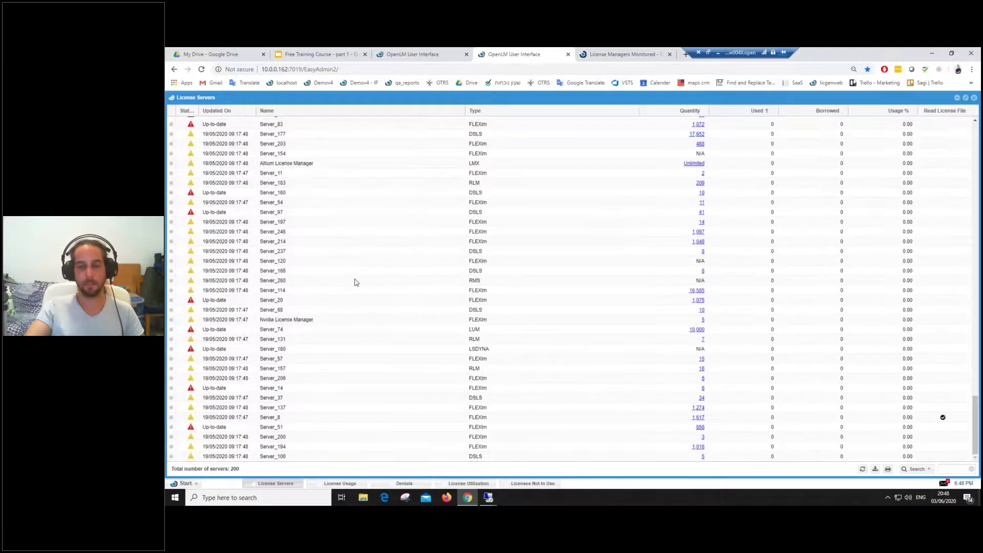
pyautogui.scroll(7, 357, 282)
pyautogui.scroll(2, 356, 280)
pyautogui.scroll(-5, 317, 285)
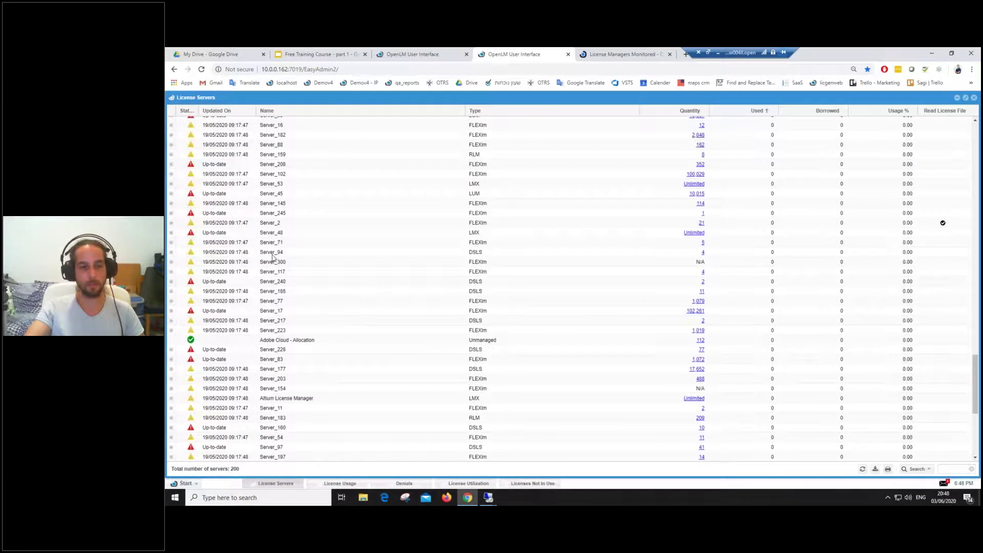
pyautogui.scroll(1, 273, 258)
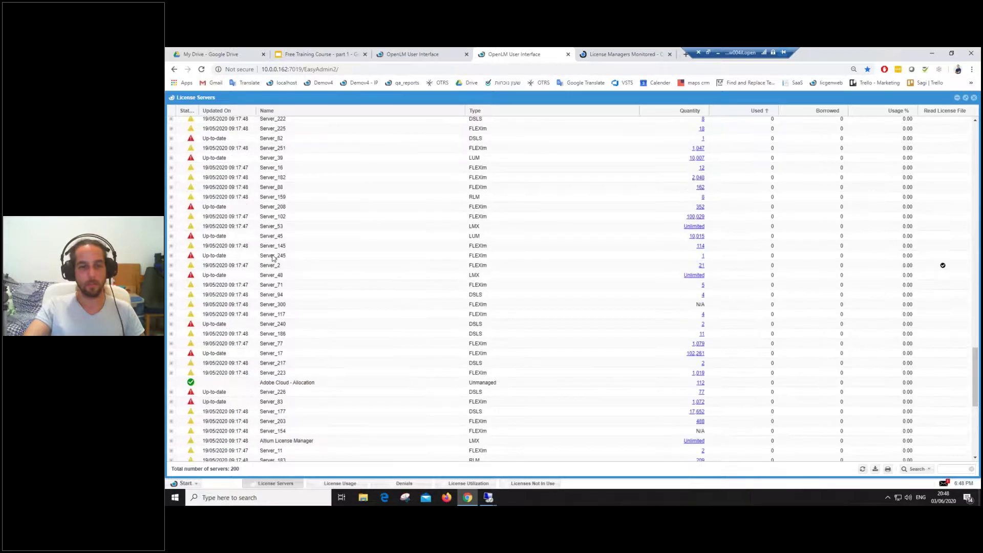
pyautogui.scroll(9, 273, 258)
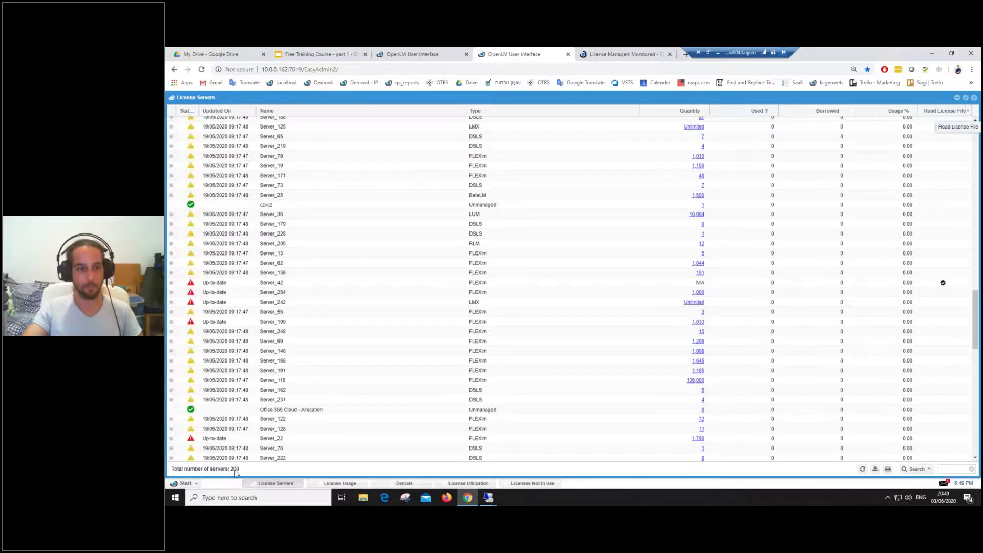
pyautogui.scroll(-4, 290, 393)
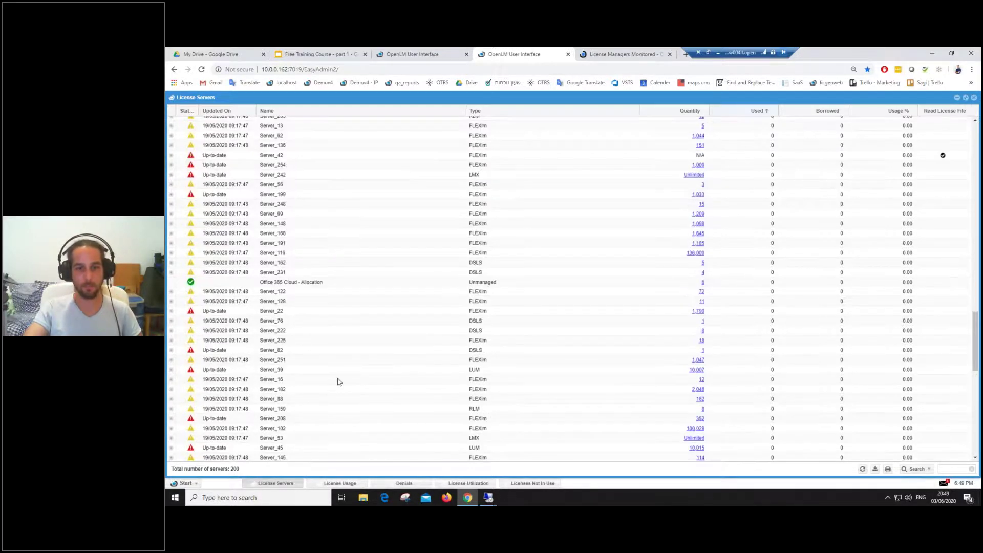
pyautogui.scroll(-3, 476, 341)
pyautogui.scroll(7, 477, 341)
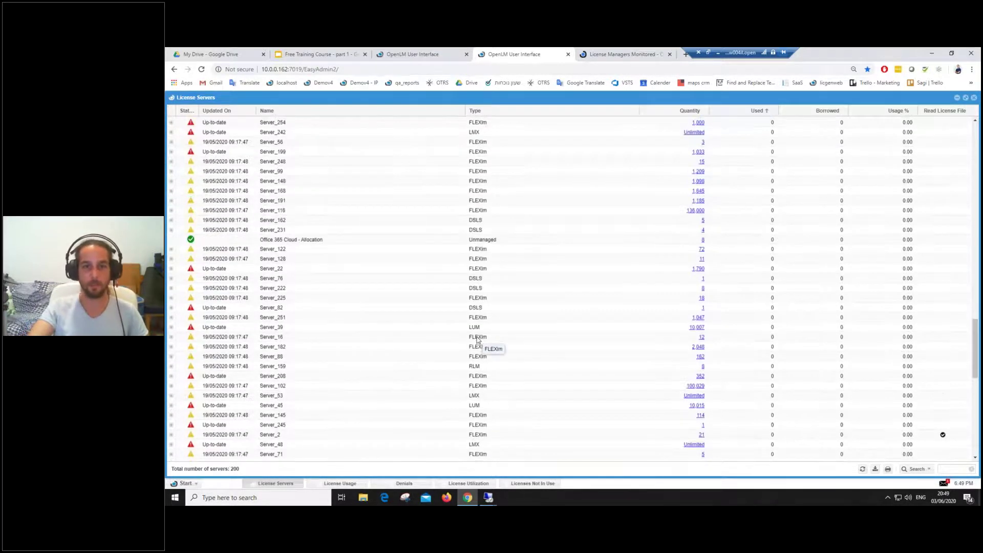
pyautogui.scroll(-2, 490, 220)
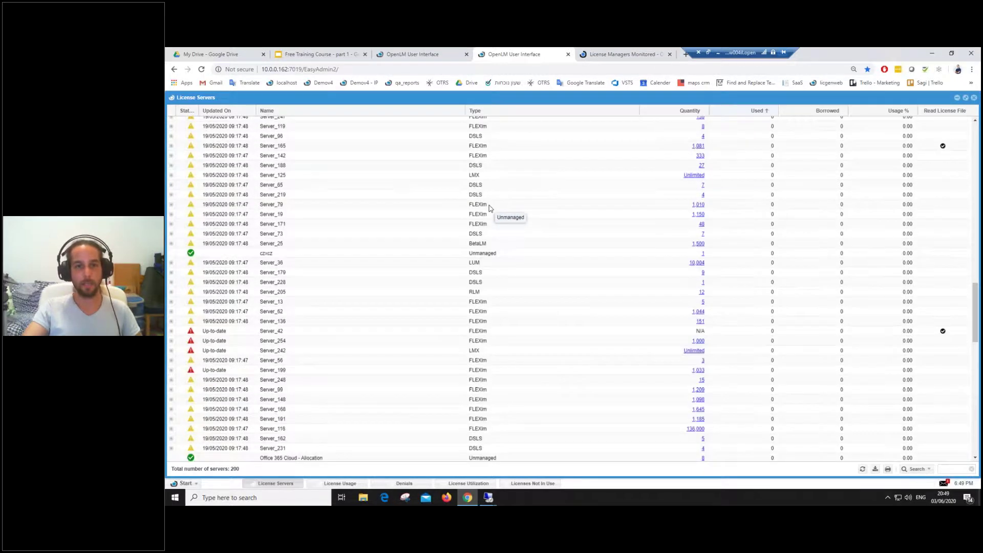
pyautogui.scroll(-2, 510, 348)
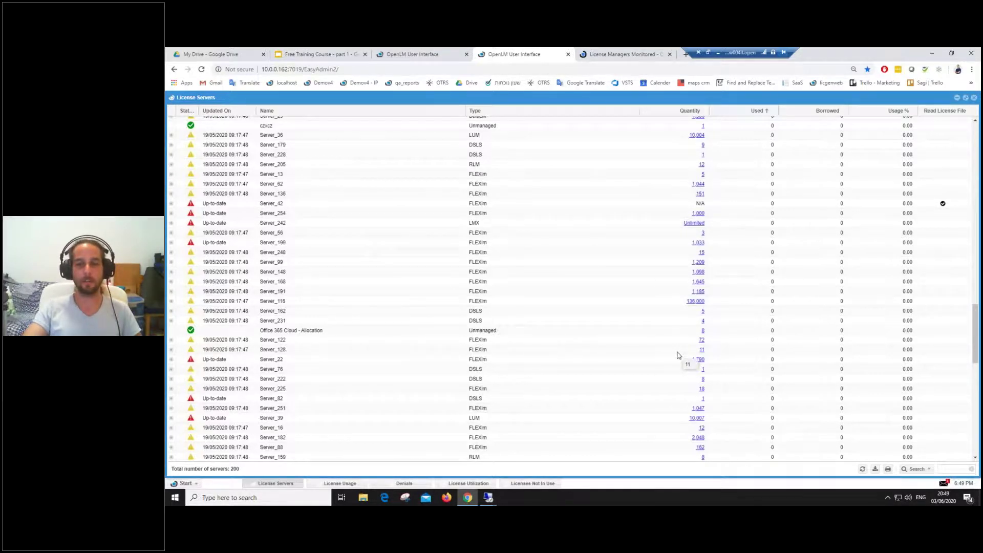
# Open the Autodesk server's 45 licenses from the demov4 tab, signing back in after the session expired
pyautogui.click(423, 55)
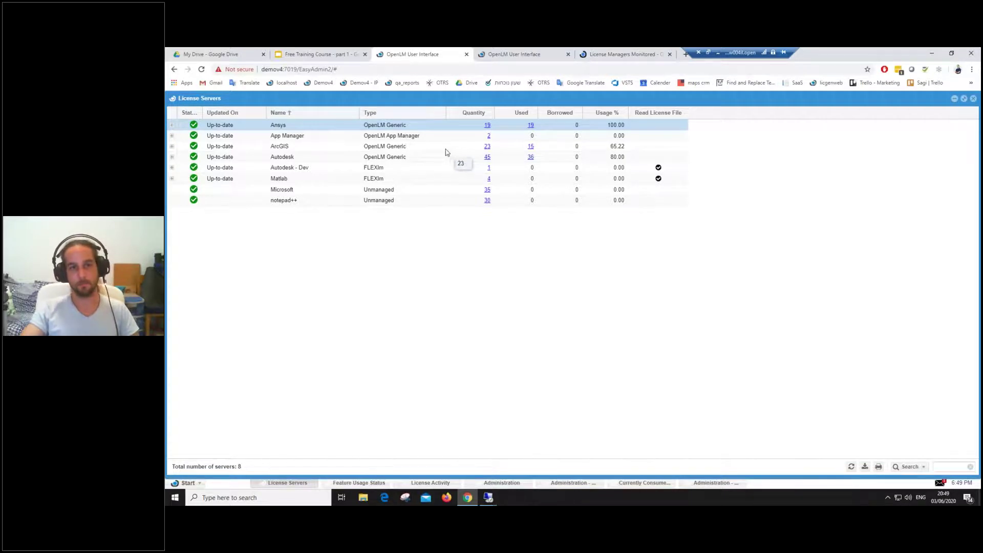
pyautogui.click(278, 157)
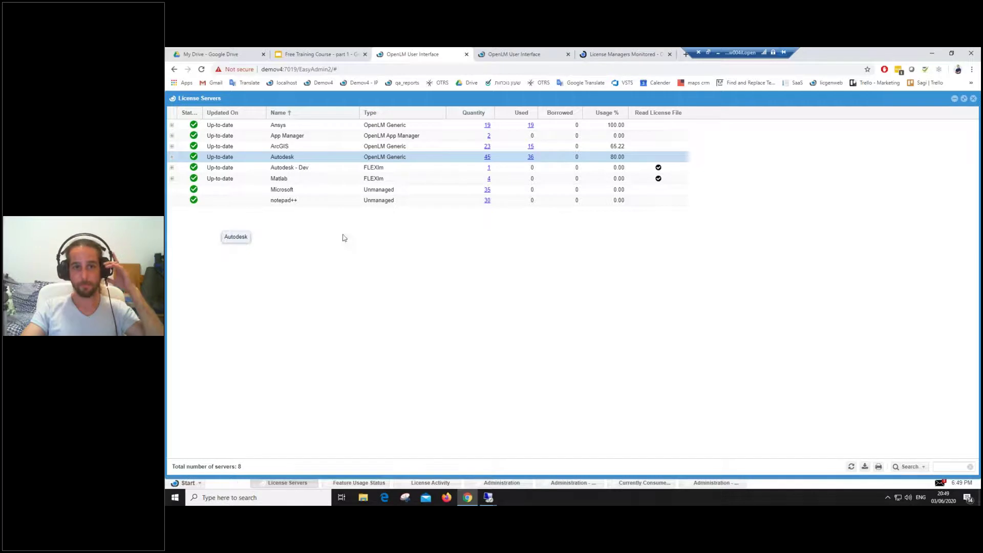
pyautogui.click(488, 158)
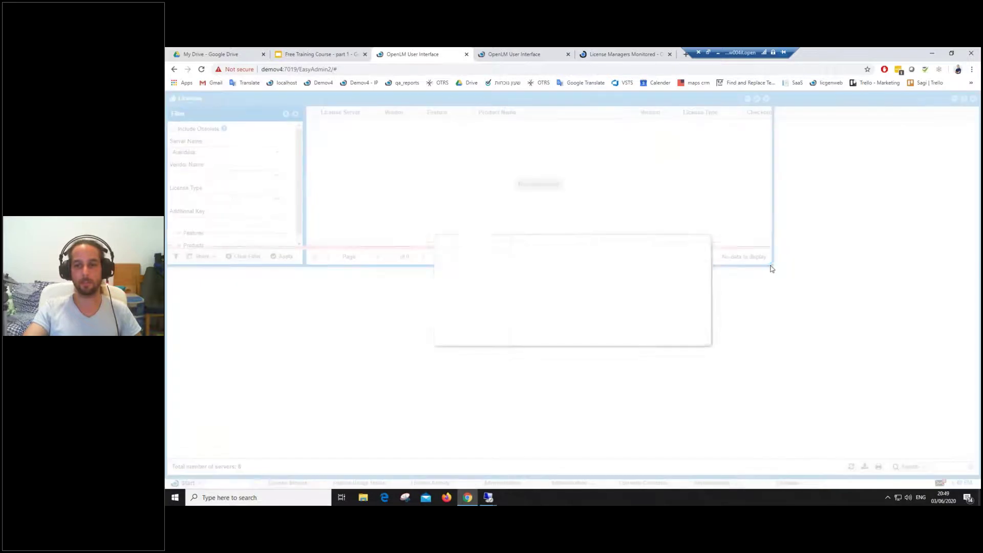
pyautogui.click(569, 292)
pyautogui.write('admin')
pyautogui.press('Return')
pyautogui.write('a••••••••••')
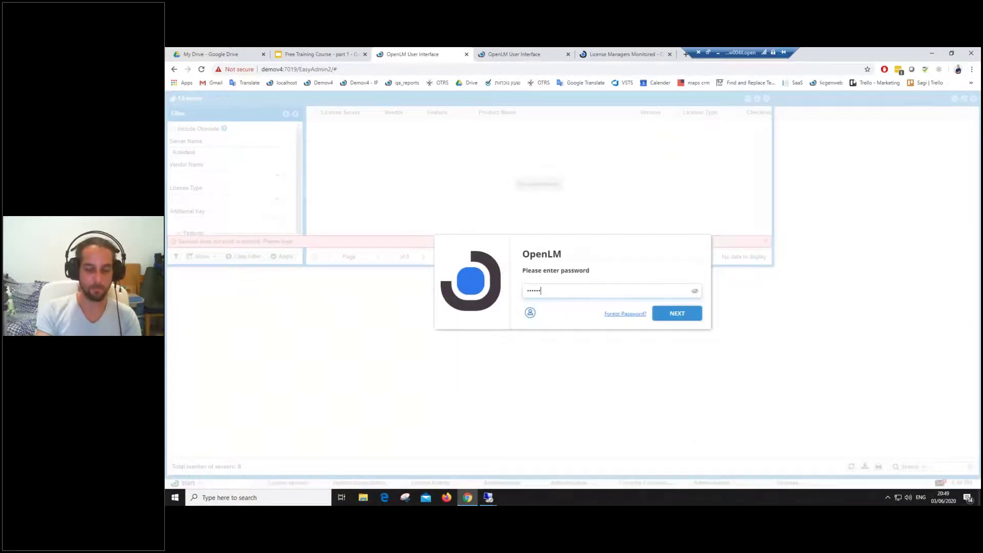
pyautogui.write('••••')
pyautogui.press('Return')
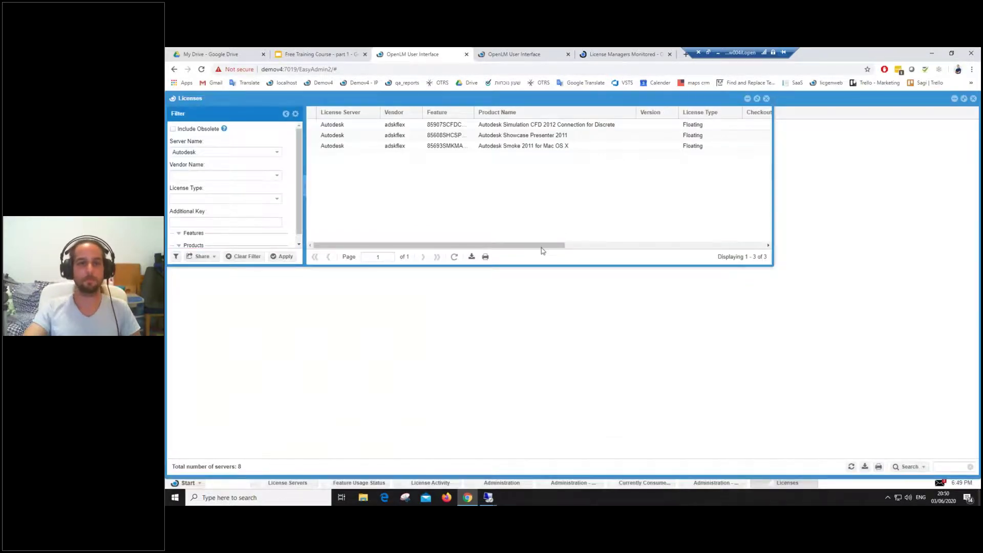
# Widen the Feature column to show full codes and select the feature row with 30 licenses
pyautogui.moveTo(475, 112); pyautogui.dragTo(507, 112)
pyautogui.moveTo(545, 246); pyautogui.dragTo(746, 245)
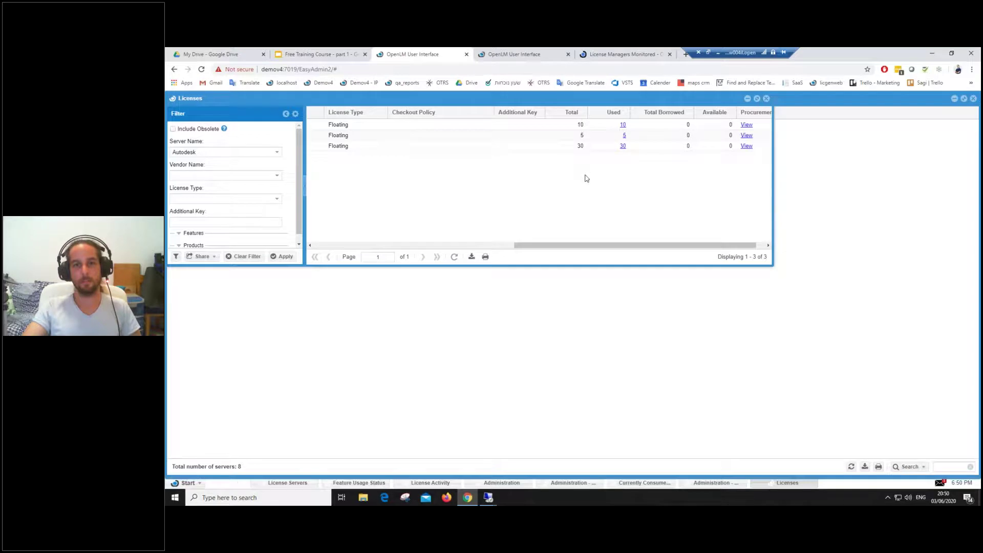
pyautogui.moveTo(553, 246); pyautogui.dragTo(378, 246)
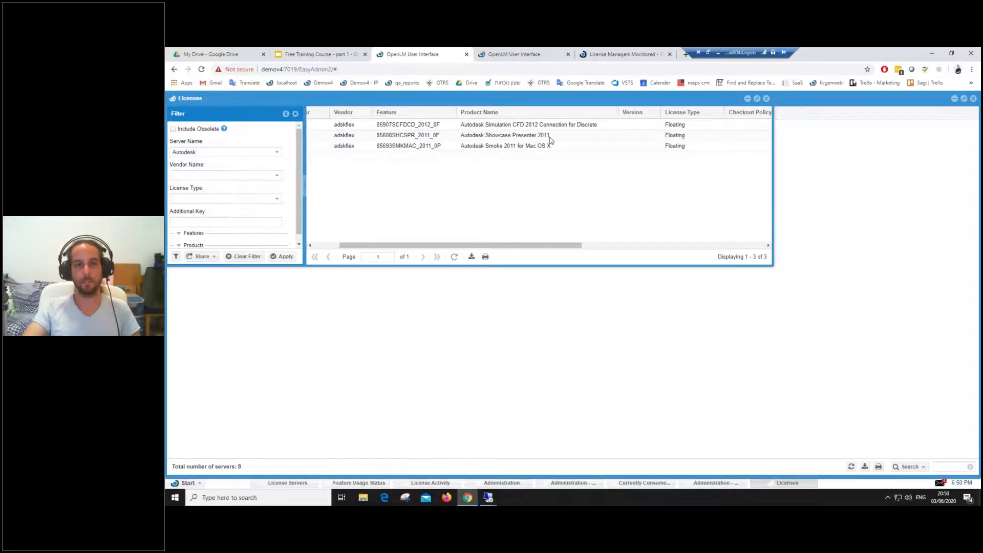
pyautogui.moveTo(546, 246); pyautogui.dragTo(729, 247)
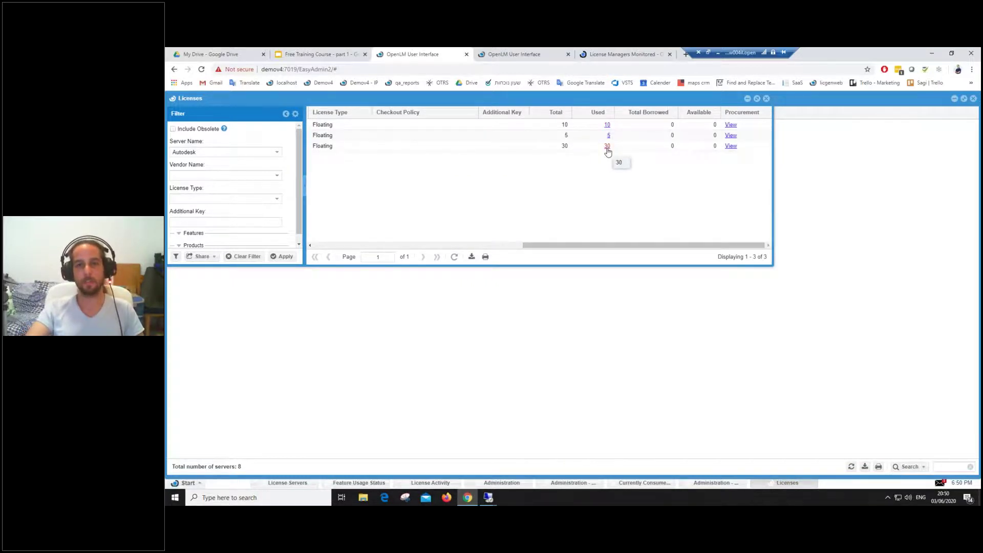
pyautogui.click(569, 148)
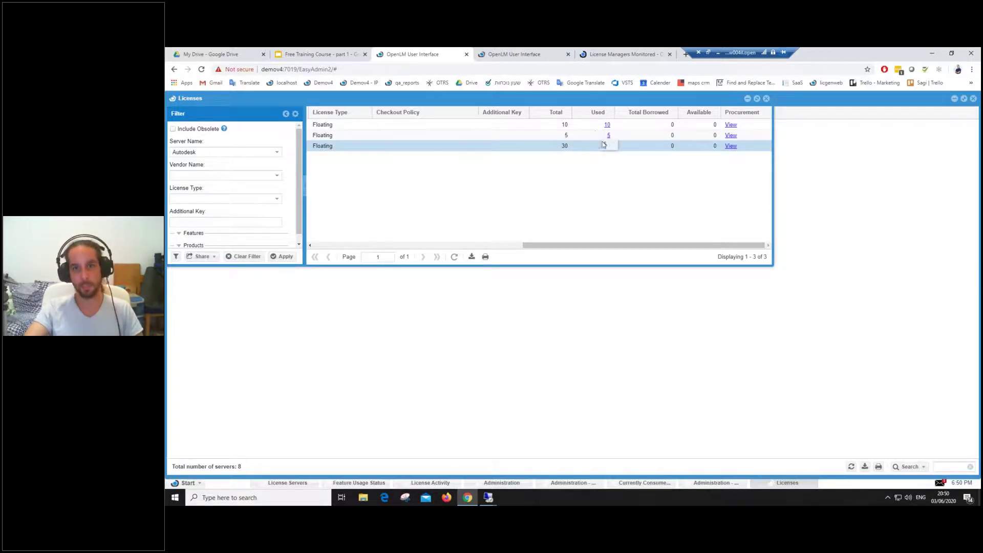
pyautogui.click(718, 333)
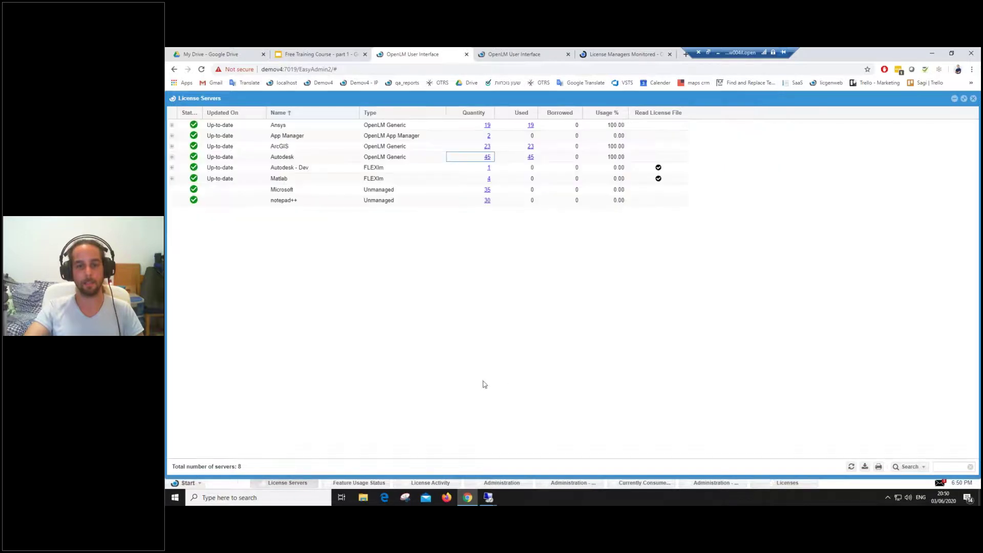
pyautogui.click(784, 484)
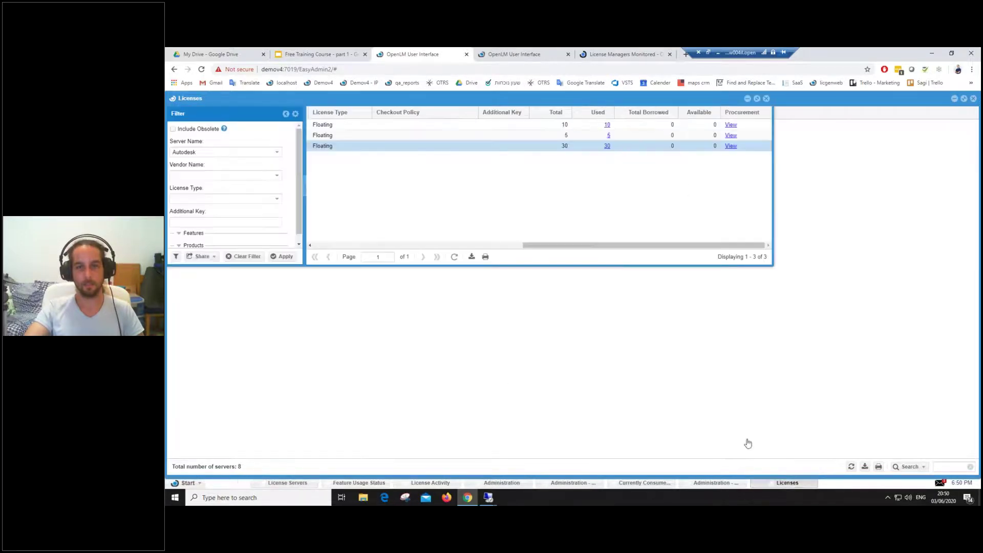
# Show who is consuming the 30 used Autodesk Smoke licenses and scroll across the columns
pyautogui.click(608, 148)
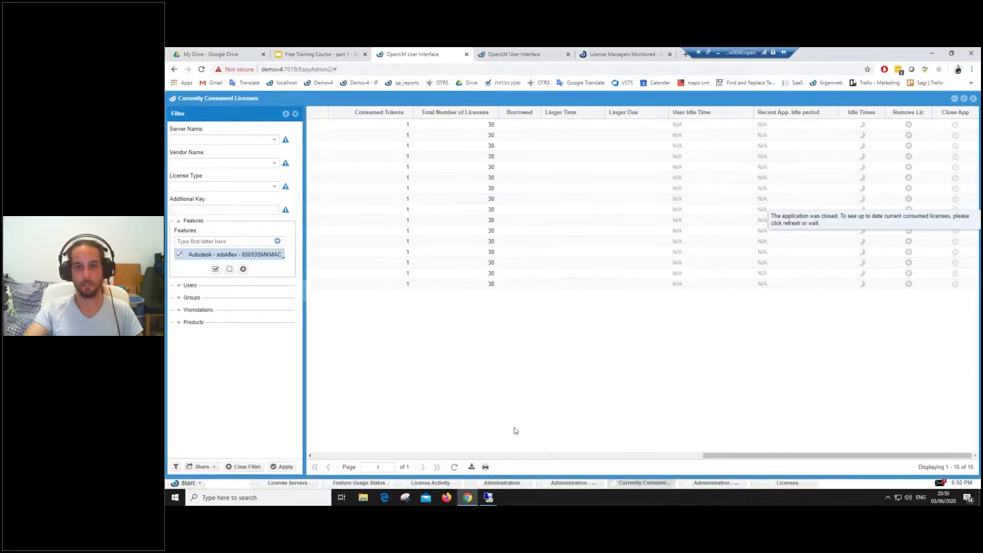
pyautogui.moveTo(714, 456); pyautogui.dragTo(354, 455)
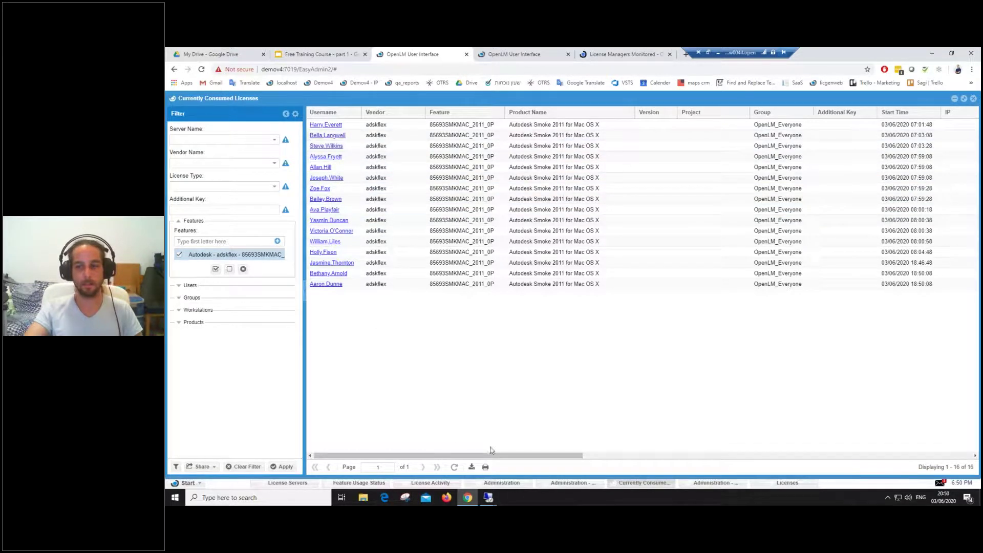
pyautogui.moveTo(490, 455); pyautogui.dragTo(671, 455)
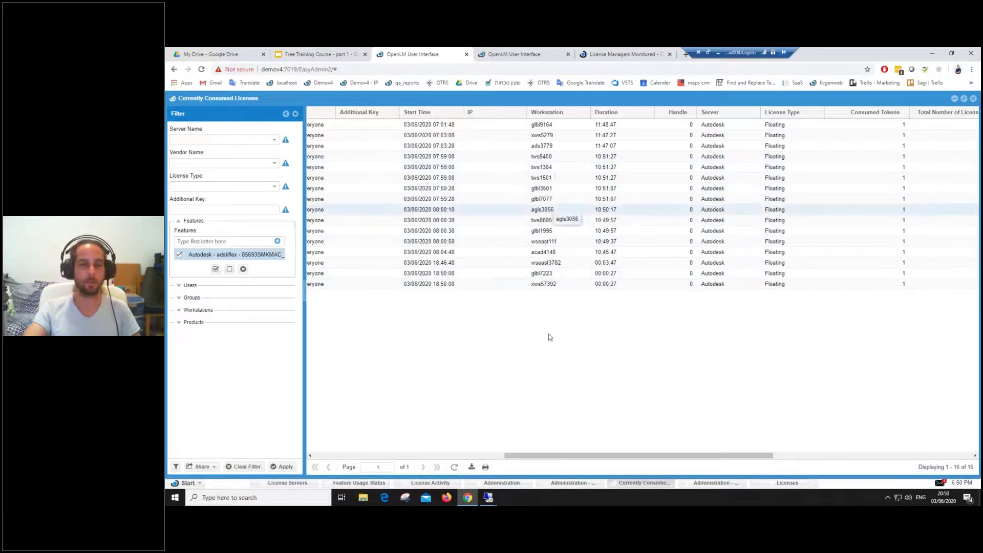
pyautogui.moveTo(585, 461); pyautogui.dragTo(587, 461)
pyautogui.moveTo(614, 458); pyautogui.dragTo(759, 459)
pyautogui.moveTo(686, 460); pyautogui.dragTo(612, 459)
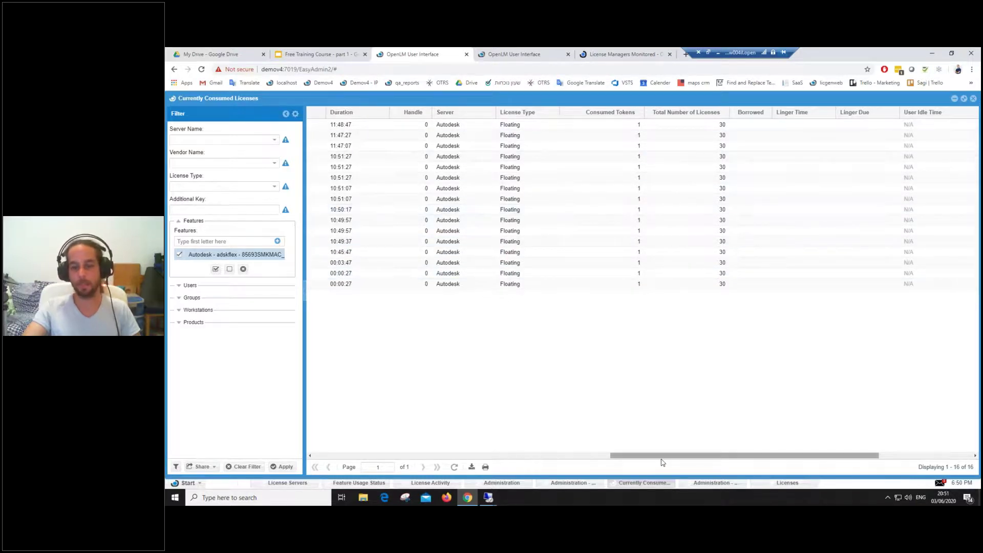
pyautogui.moveTo(661, 457); pyautogui.dragTo(760, 459)
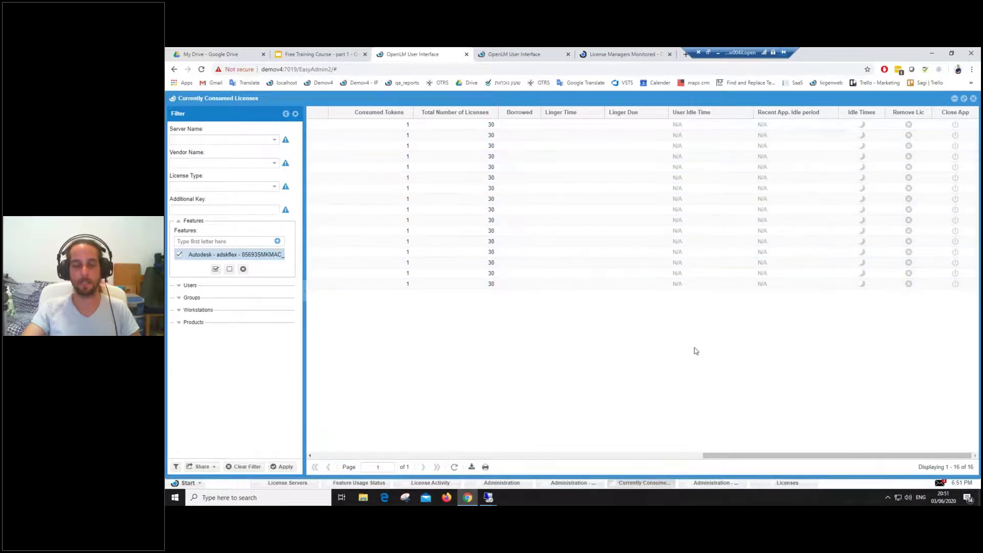
pyautogui.moveTo(737, 453); pyautogui.dragTo(564, 456)
pyautogui.click(430, 136)
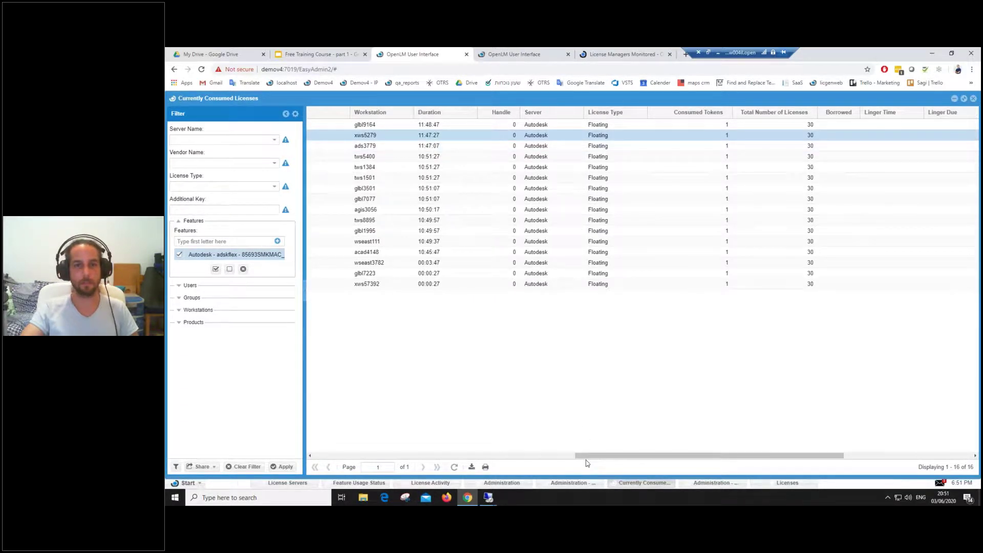
pyautogui.moveTo(635, 459); pyautogui.dragTo(416, 453)
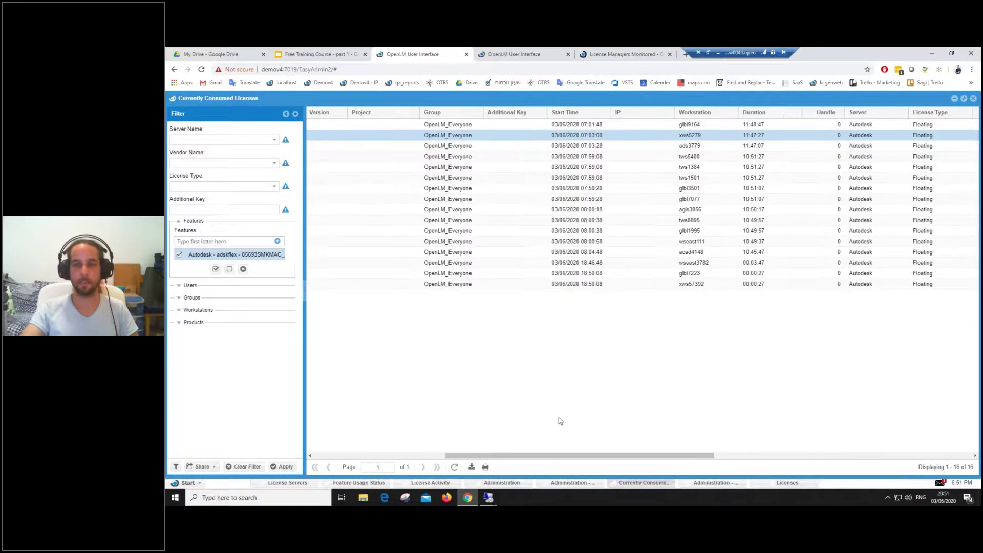
pyautogui.moveTo(593, 460); pyautogui.dragTo(860, 459)
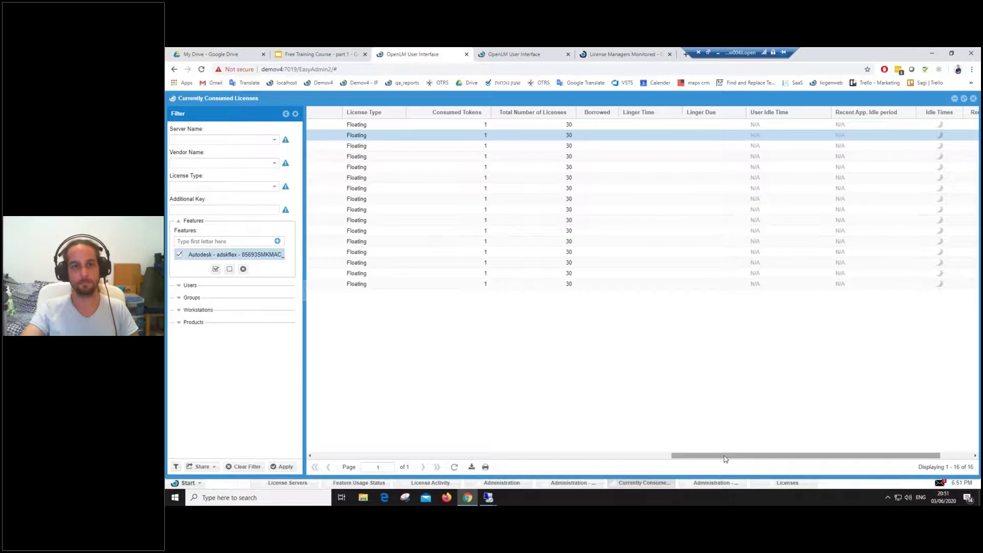
pyautogui.moveTo(725, 457); pyautogui.dragTo(344, 453)
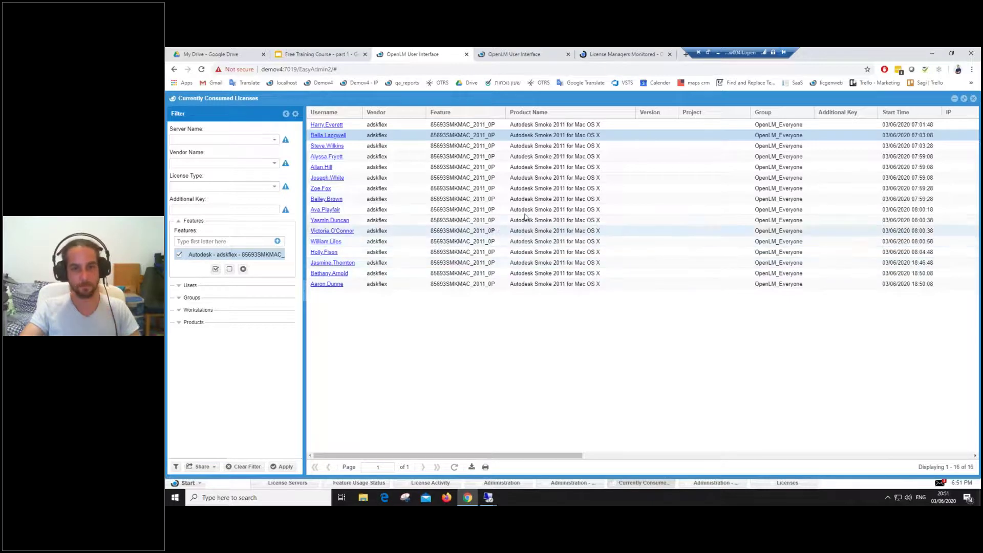
# Close the Currently Consumed Licenses view and return to the eight-server License Servers list
pyautogui.click(973, 99)
pyautogui.click(483, 317)
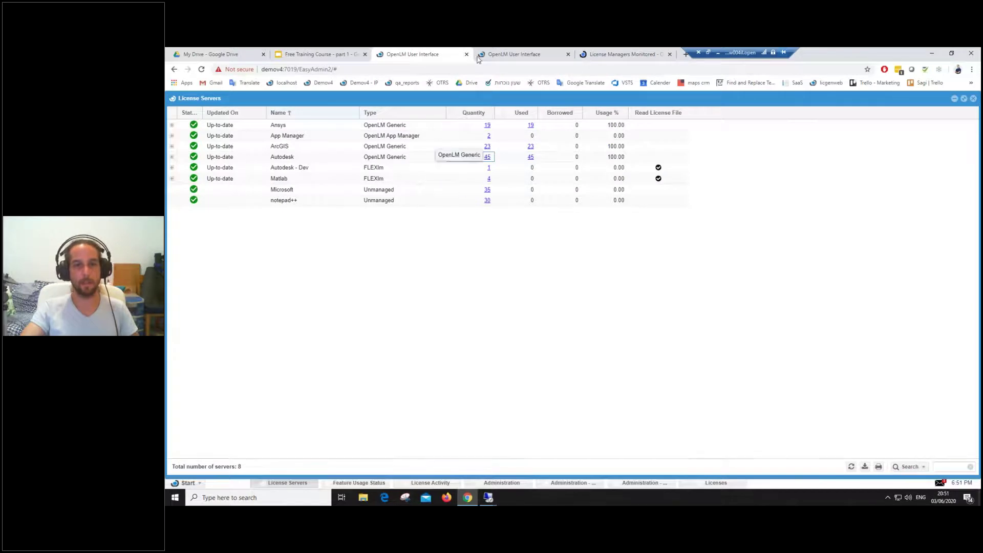
pyautogui.click(504, 56)
pyautogui.click(411, 55)
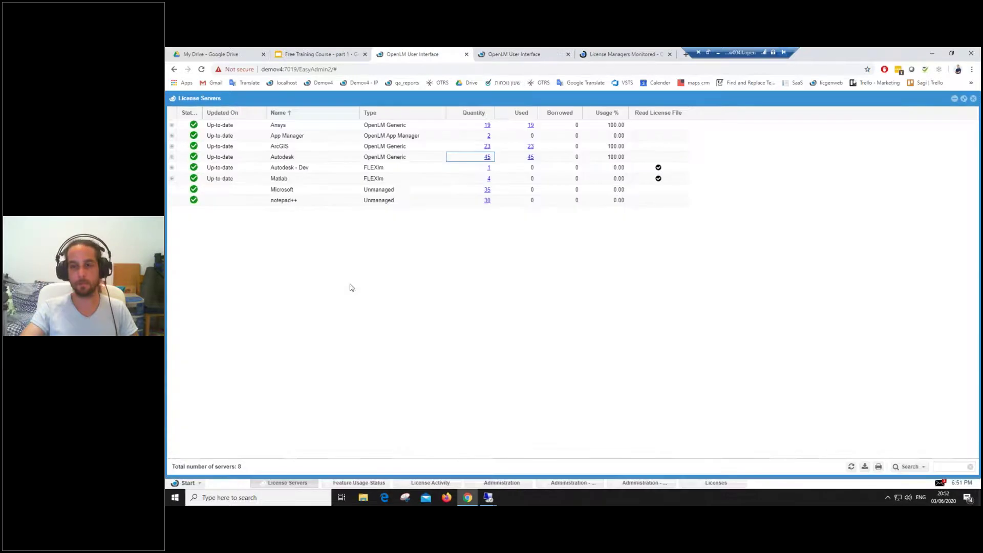
# Back on the 8-server demo tab, close the consumed-licenses view and expand Autodesk - Dev's host details
pyautogui.click(528, 56)
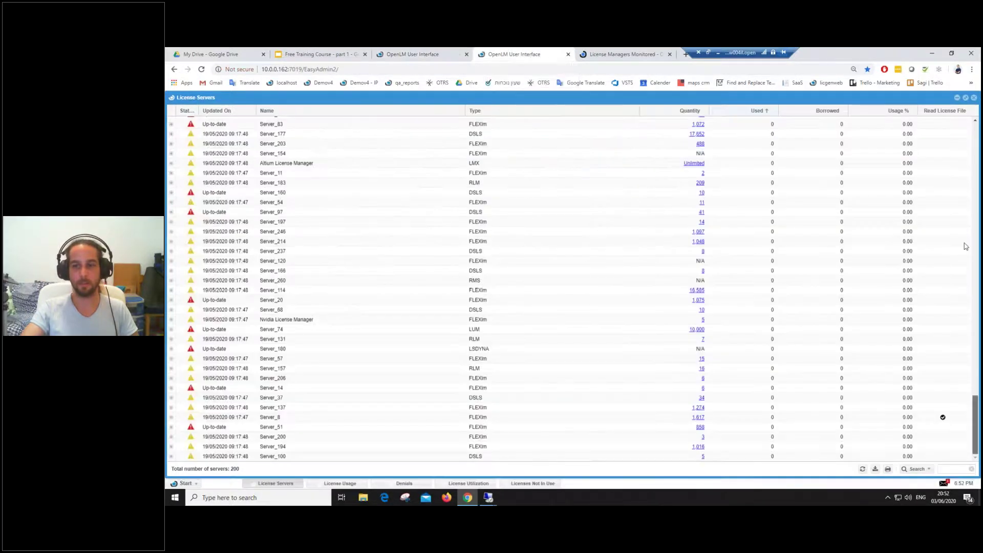
pyautogui.scroll(15, 967, 247)
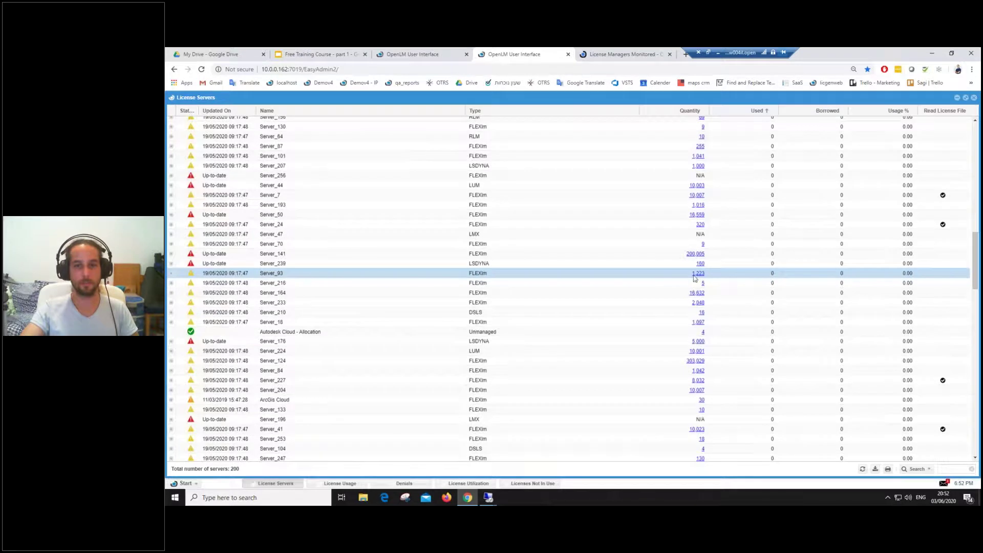
pyautogui.hotkey('ctrl', 'shift', 'Tab')
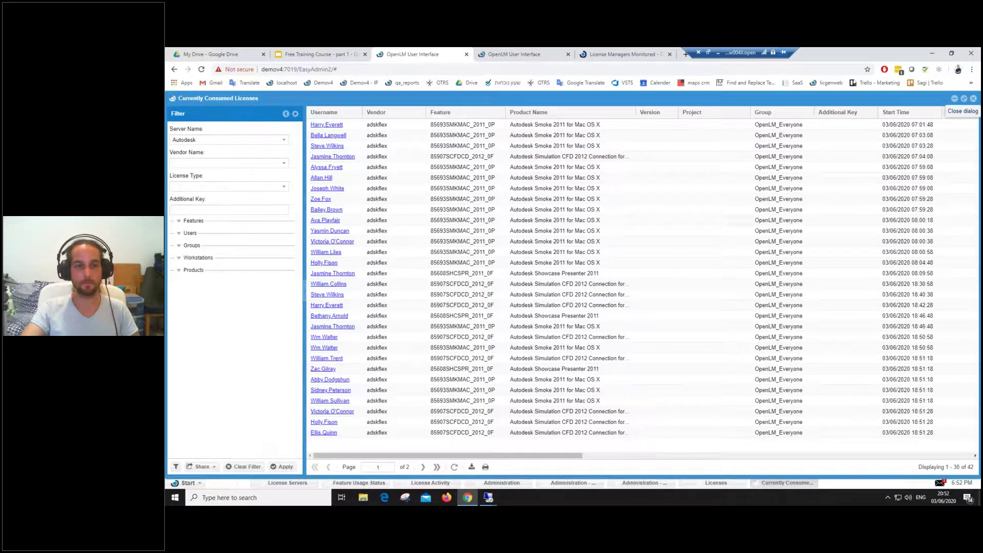
pyautogui.click(973, 98)
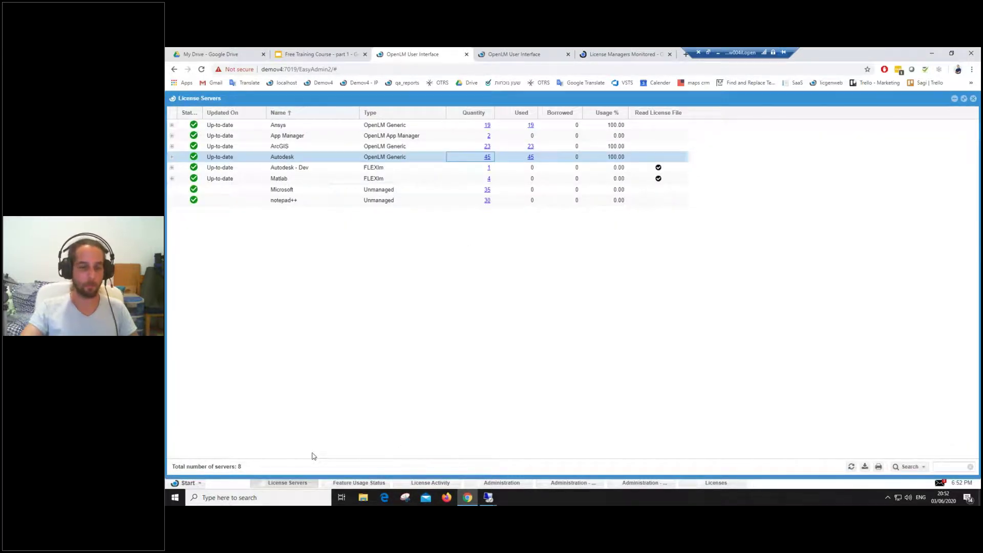
pyautogui.click(173, 167)
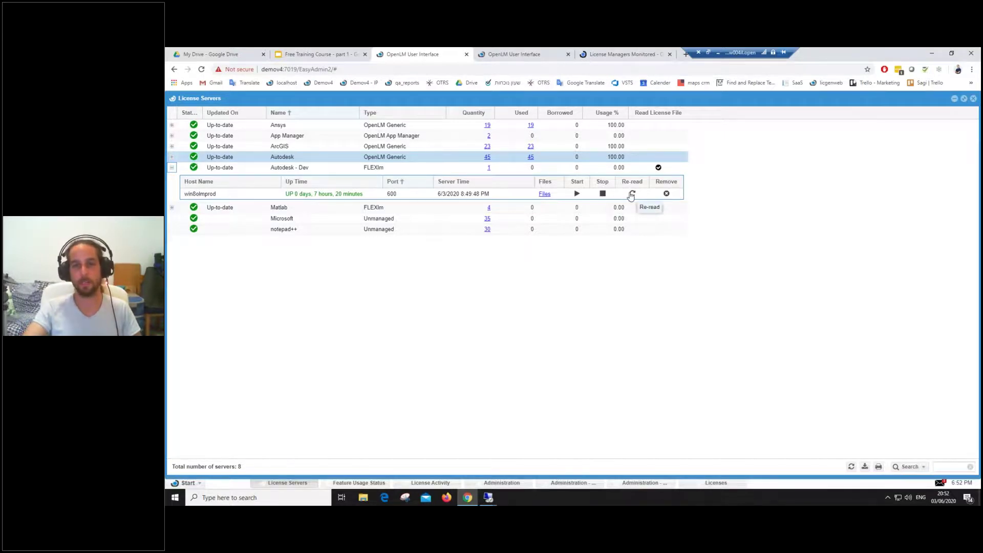
# List Autodesk - Dev's files (adskflex.log, two license files, default option file) and reposition the dialog
pyautogui.click(545, 195)
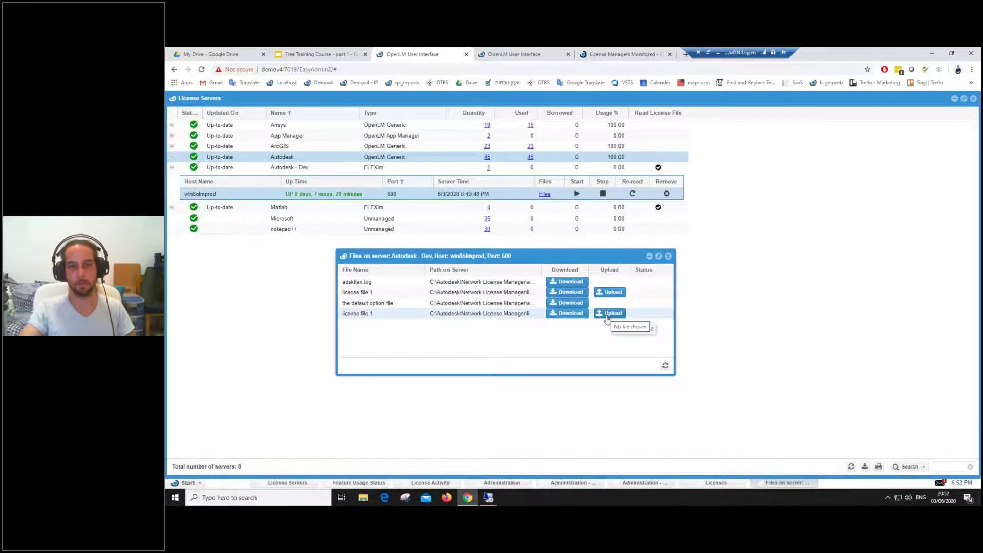
pyautogui.click(496, 60)
pyautogui.scroll(-2, 392, 285)
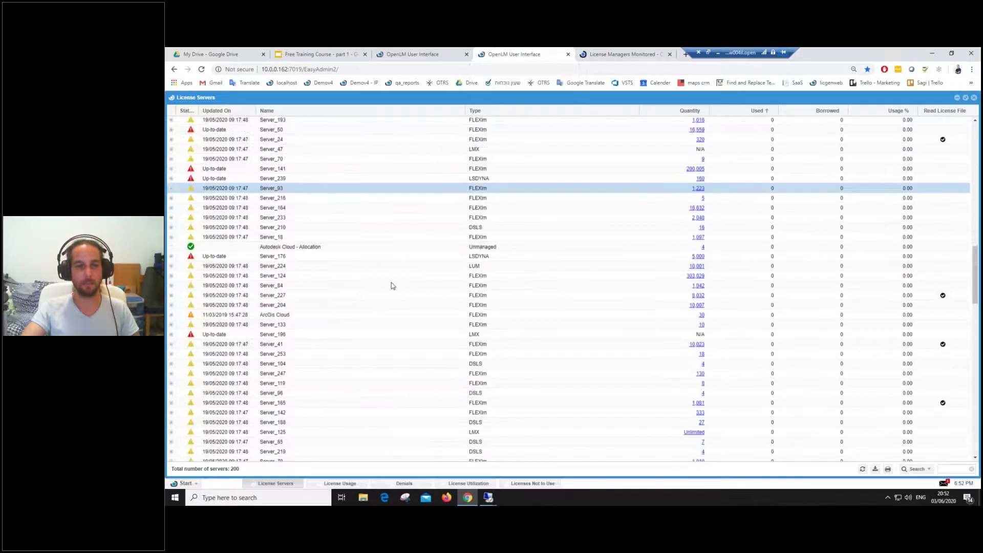
pyautogui.scroll(-8, 392, 286)
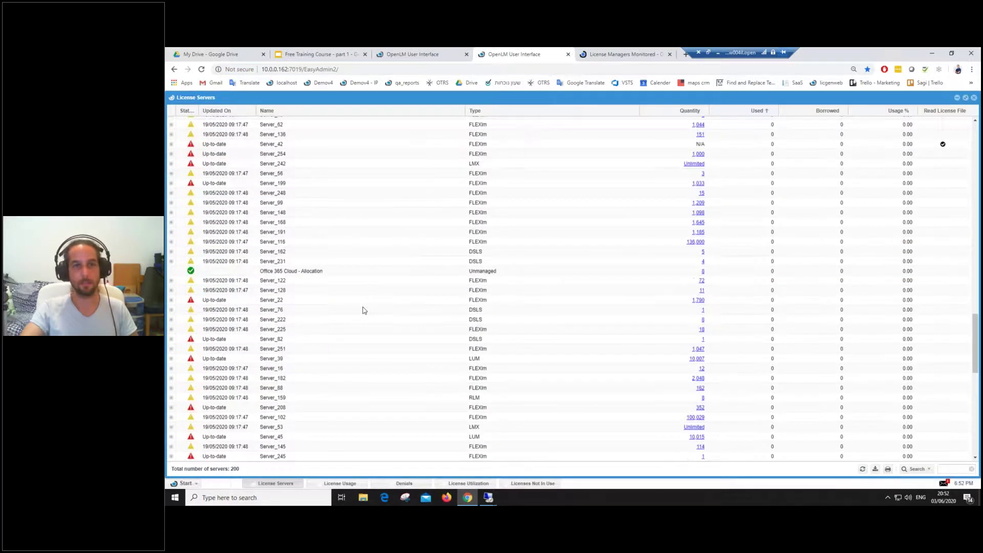
pyautogui.scroll(-3, 366, 308)
pyautogui.hotkey('ctrl', 'shift', 'Tab')
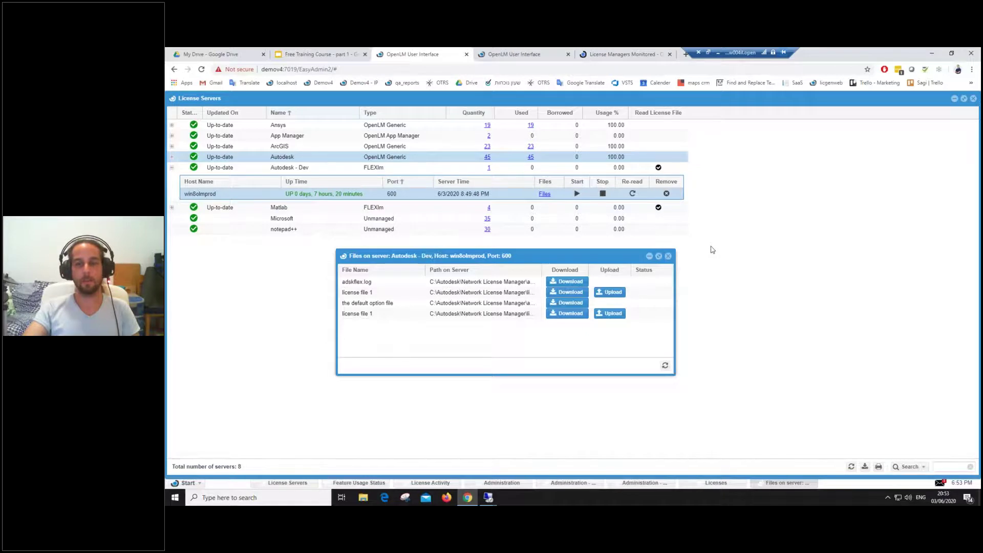
pyautogui.moveTo(609, 257); pyautogui.dragTo(624, 253)
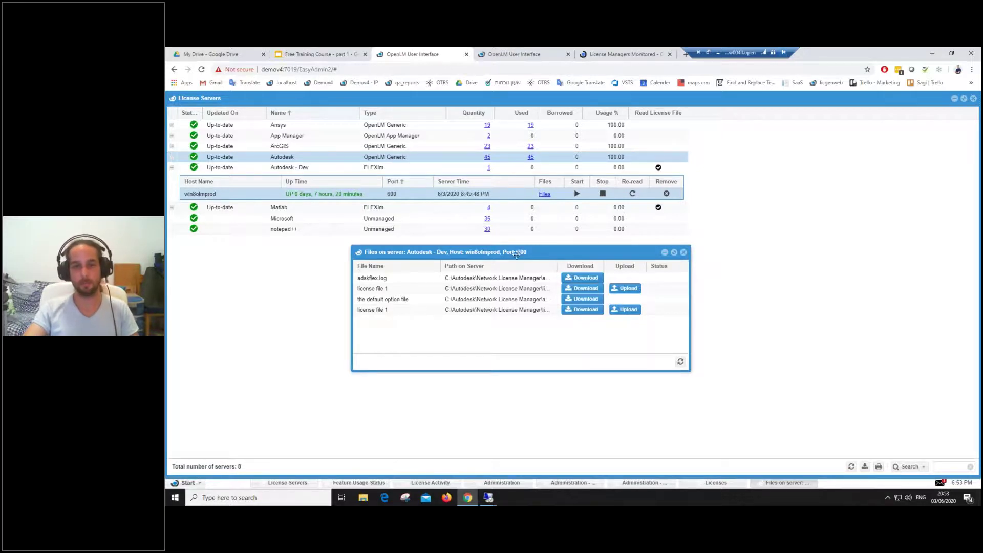
# Browse Autodesk's Showcase Presenter 2011, Smoke 2011 for Mac OS X and Simulation CFD 2012 licenses, then close the list
pyautogui.click(486, 165)
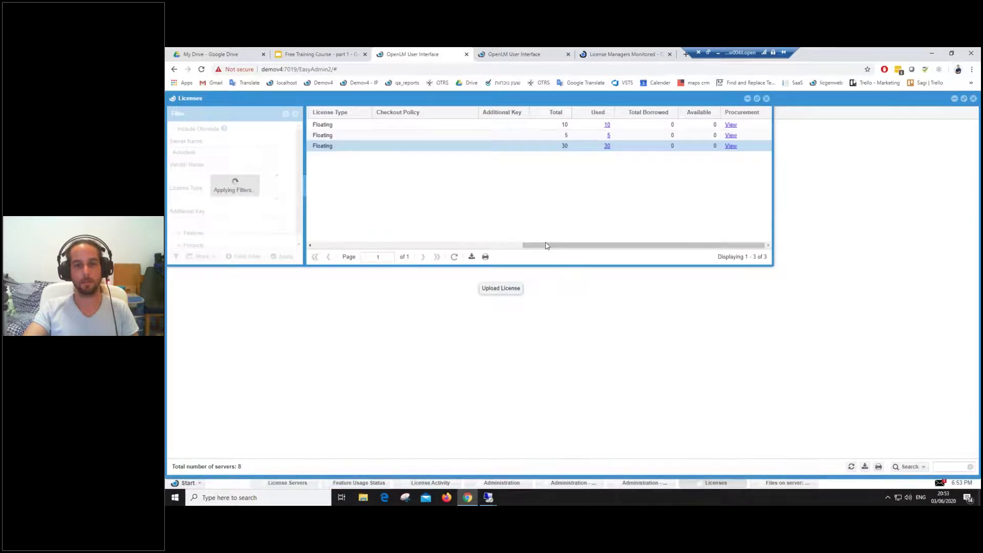
pyautogui.click(513, 246)
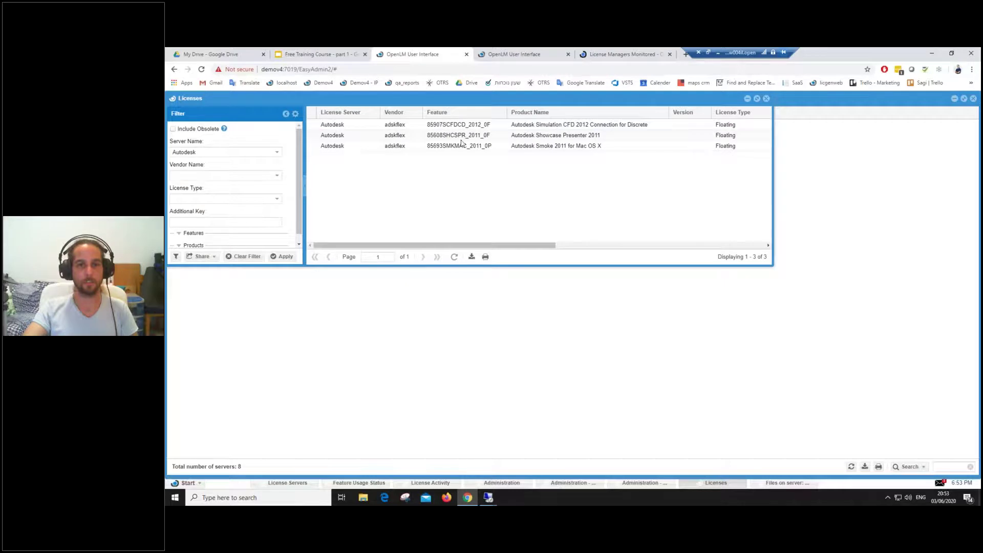
pyautogui.click(561, 136)
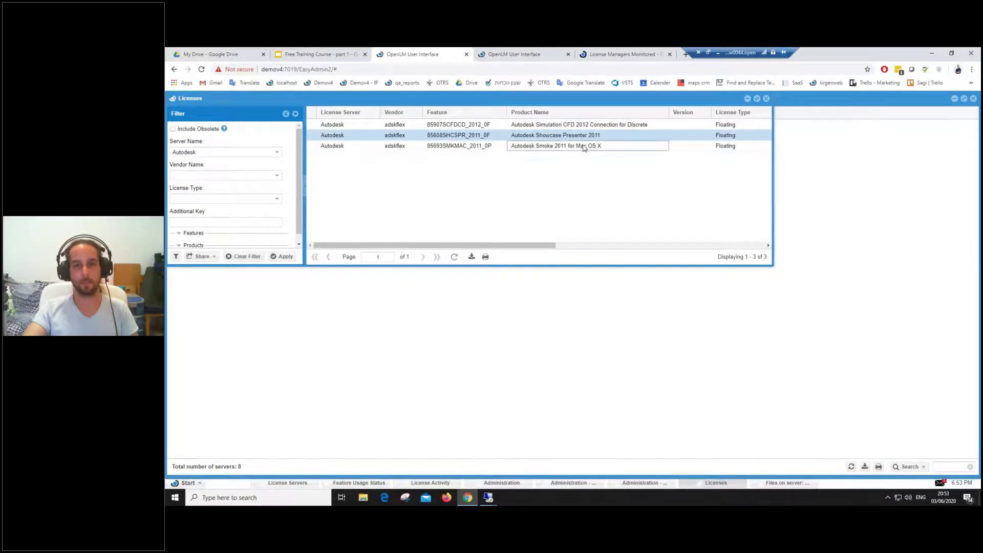
pyautogui.click(583, 148)
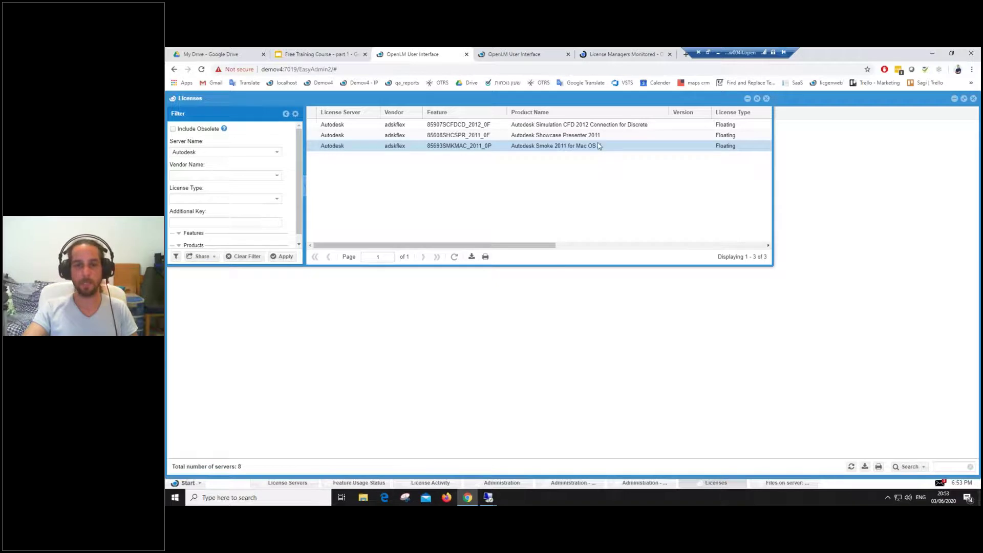
pyautogui.click(594, 126)
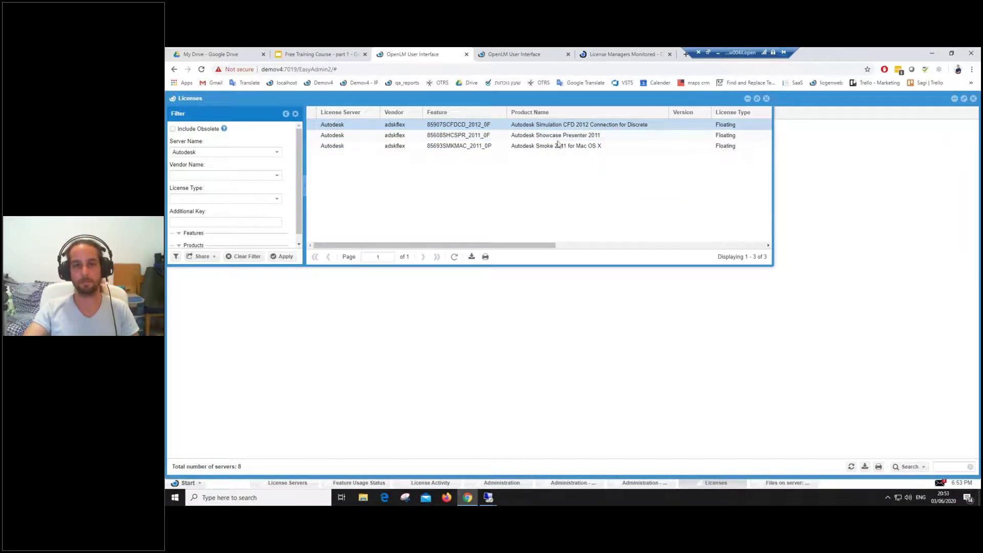
pyautogui.click(767, 99)
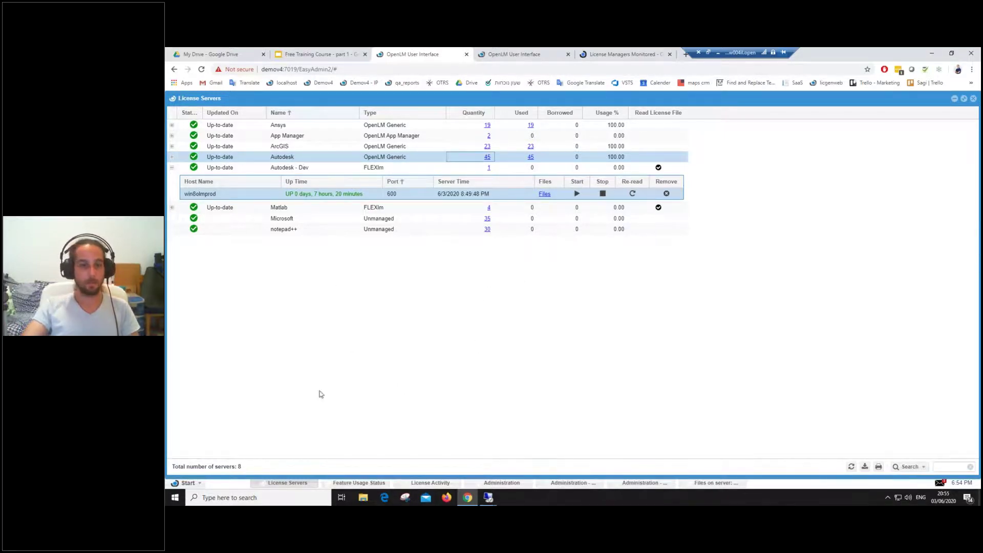
# Switch to the second OpenLM tab holding the 200-server instance
pyautogui.moveTo(419, 189)
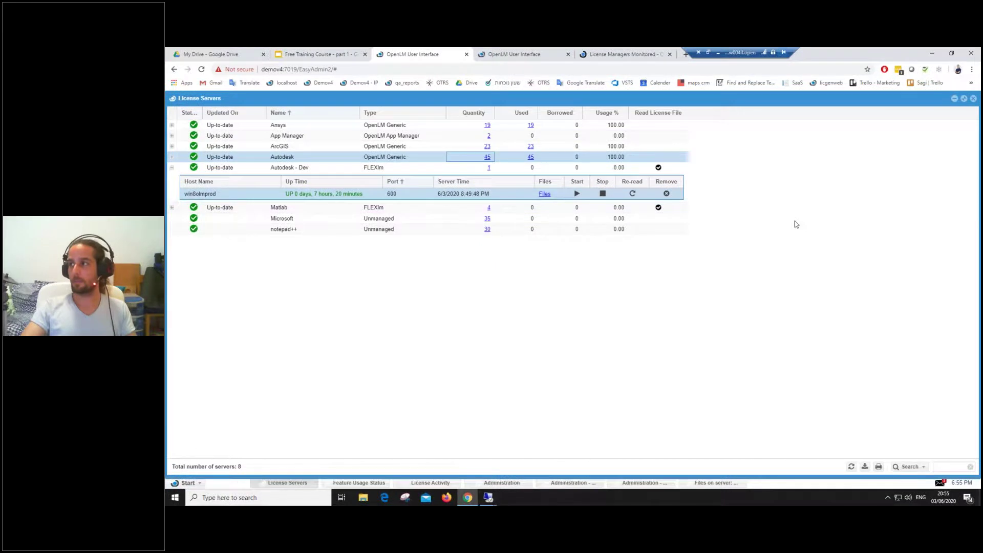
pyautogui.press('Left')
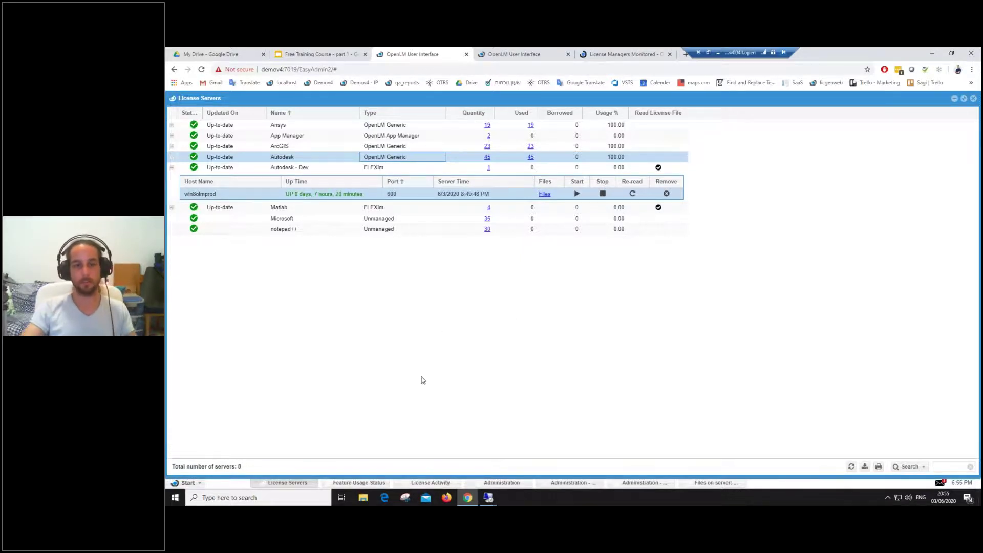
pyautogui.click(504, 53)
# Open the Server_2 License Usage chart covering May 2016 to April 2017
pyautogui.click(360, 483)
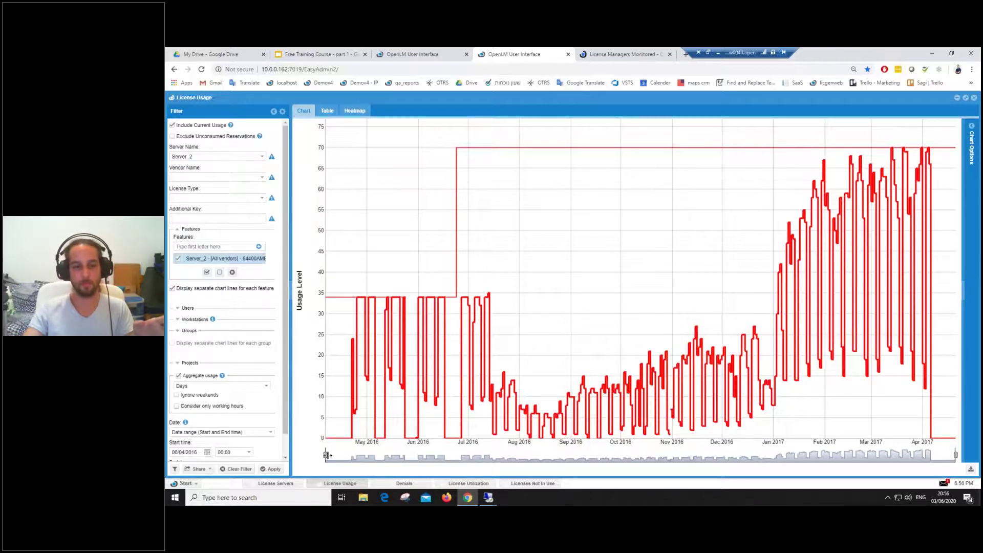
# Adjust the Server_2 chart's range navigator through several periods, settling on late January to March 2017
pyautogui.moveTo(325, 455); pyautogui.dragTo(549, 455)
pyautogui.moveTo(865, 453); pyautogui.dragTo(649, 450)
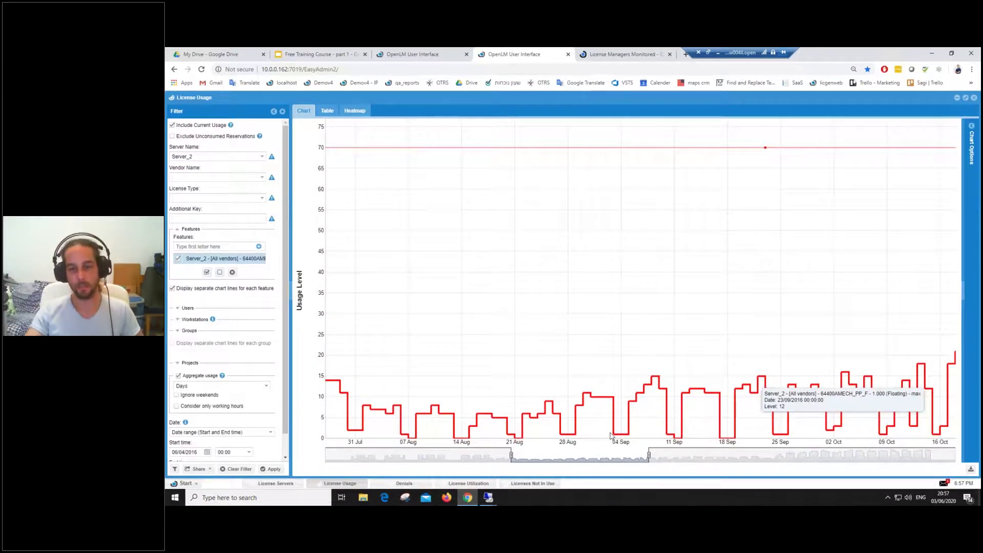
pyautogui.moveTo(647, 454); pyautogui.dragTo(930, 455)
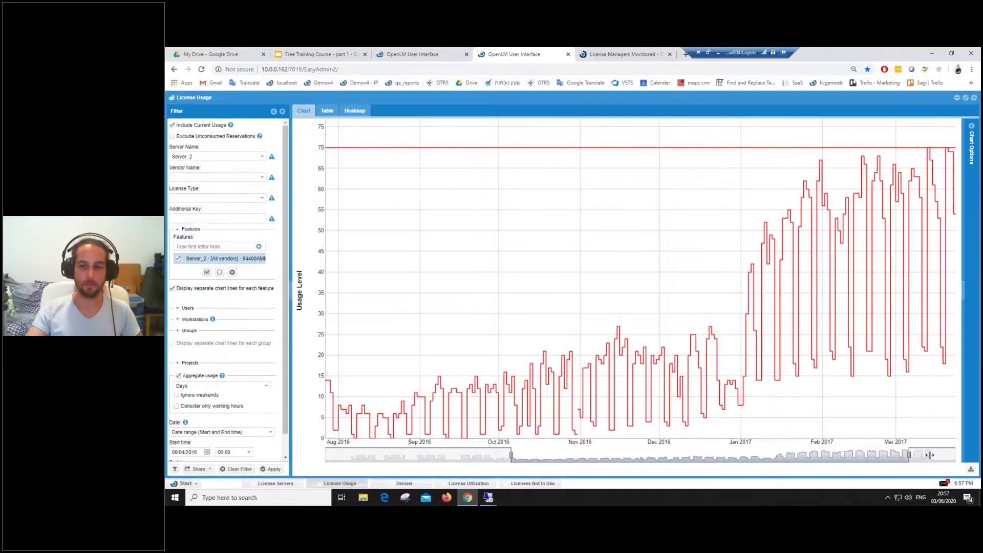
pyautogui.moveTo(511, 454); pyautogui.dragTo(808, 456)
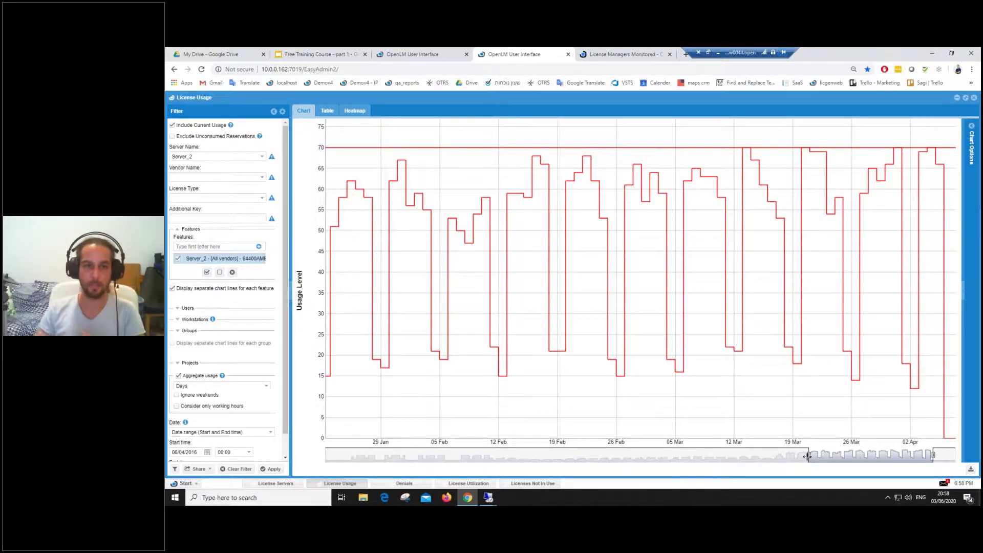
pyautogui.moveTo(808, 456); pyautogui.dragTo(675, 457)
pyautogui.moveTo(840, 454); pyautogui.dragTo(952, 457)
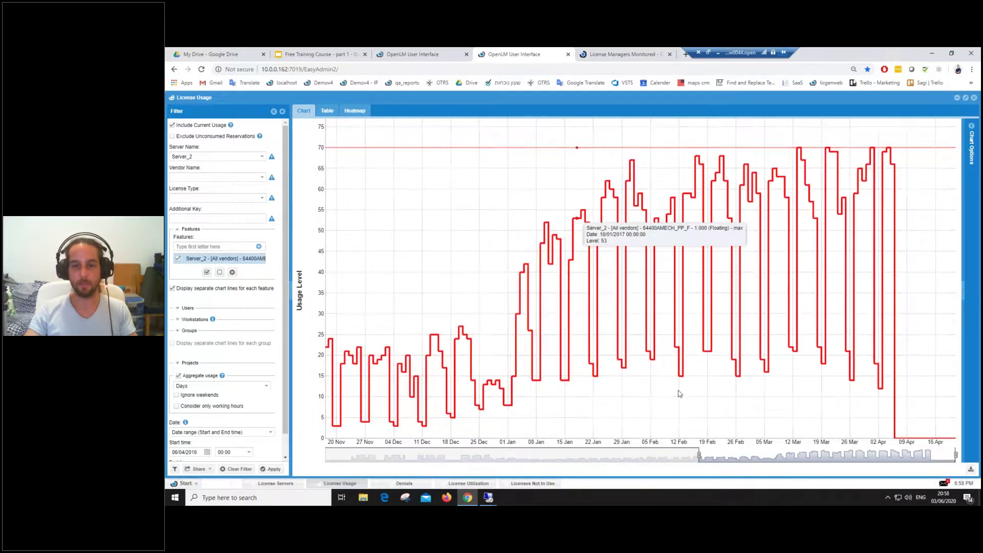
pyautogui.moveTo(699, 455); pyautogui.dragTo(904, 455)
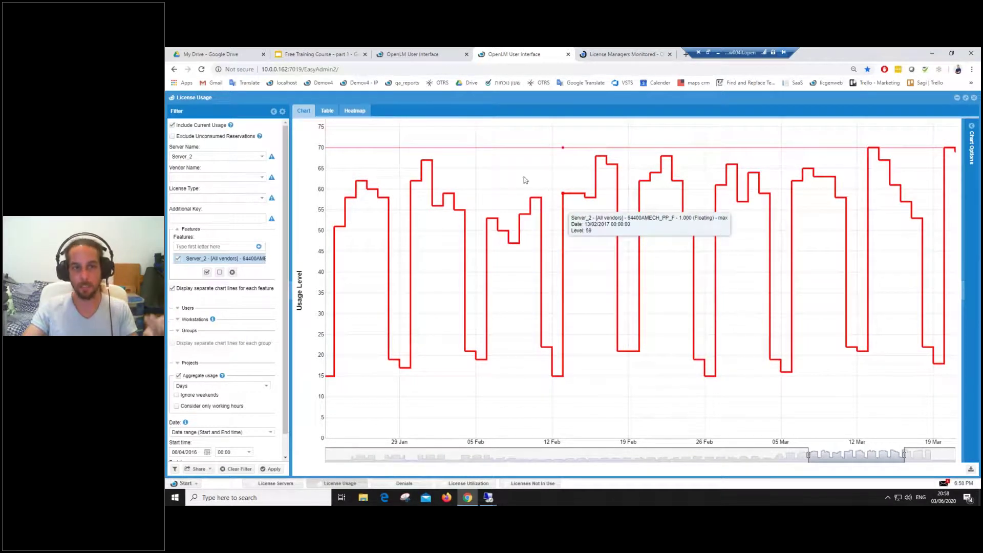
# Display Server_2 usage as an hourly heatmap from 1 March 2017 using the saved Heatmap Demo filter
pyautogui.click(361, 113)
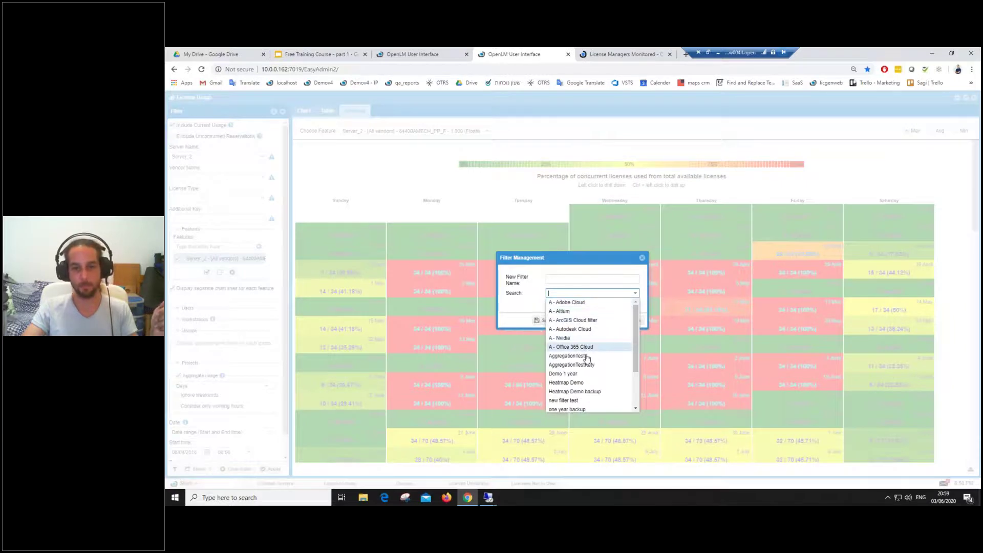
pyautogui.click(588, 383)
pyautogui.click(581, 321)
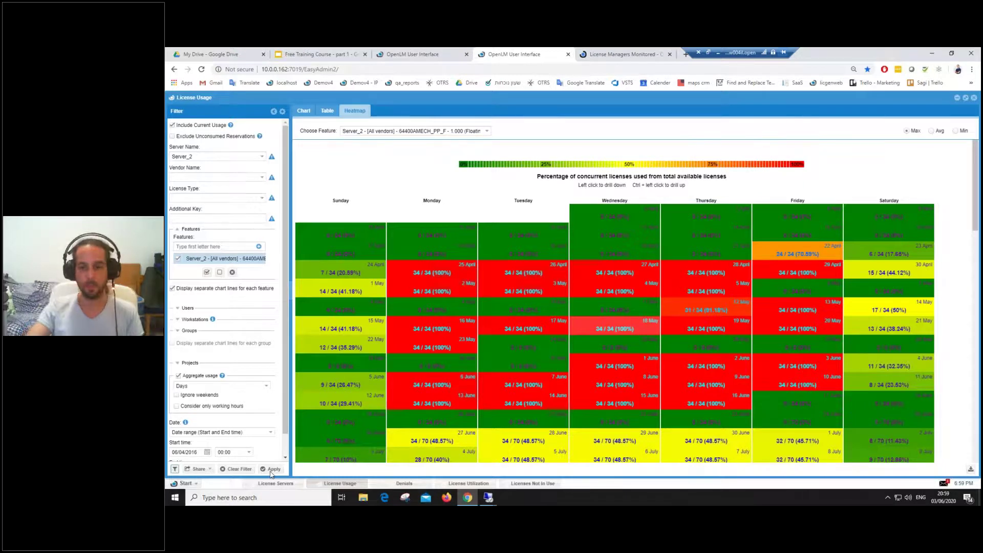
pyautogui.click(271, 470)
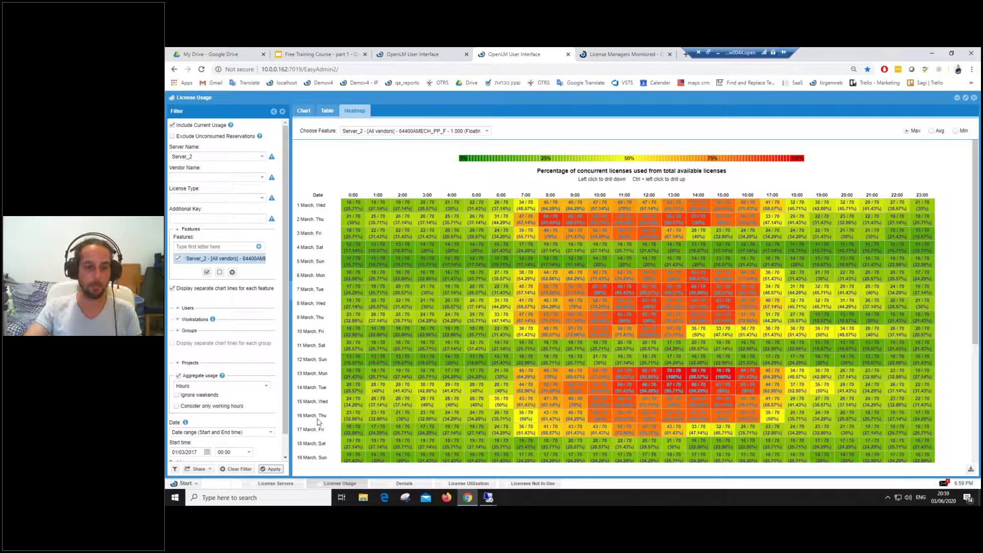
# Scroll through the March heatmap's weekday peaks of 70 licenses, then return to the line chart
pyautogui.scroll(-2, 318, 421)
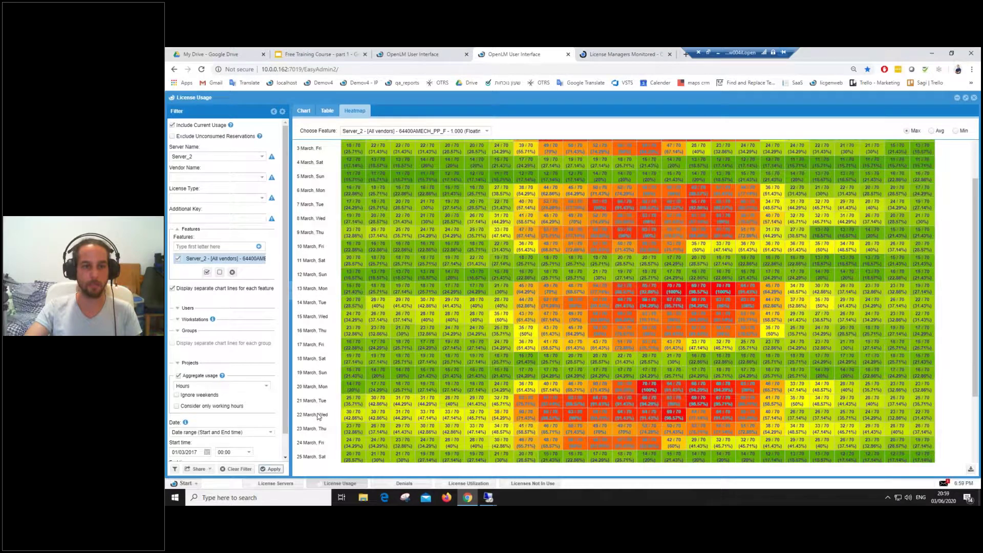
pyautogui.scroll(-2, 318, 416)
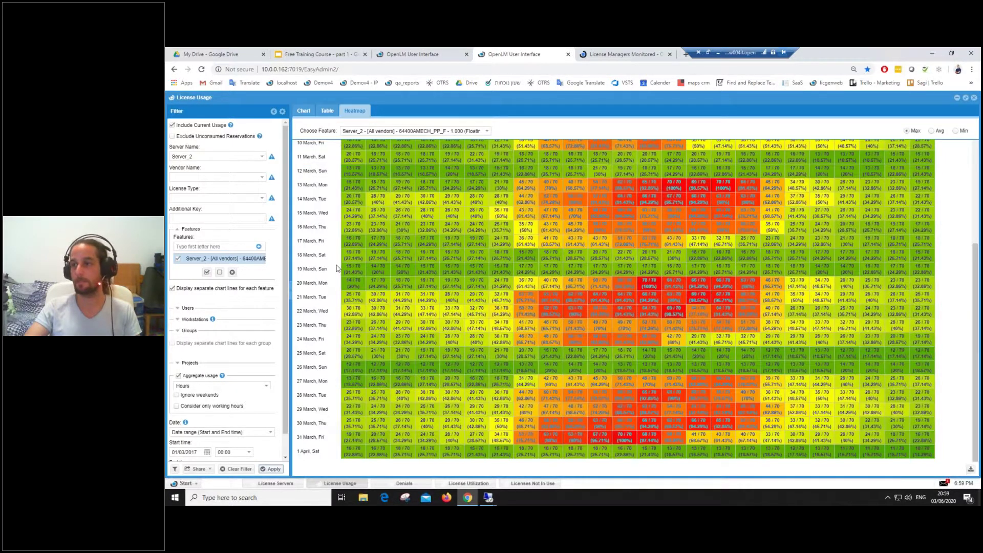
pyautogui.scroll(4, 338, 267)
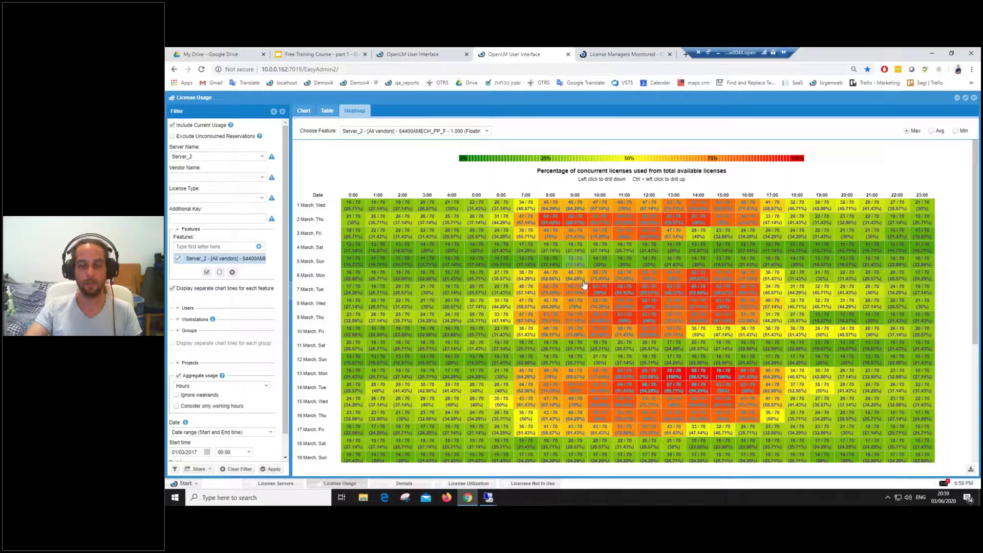
pyautogui.scroll(-1, 582, 296)
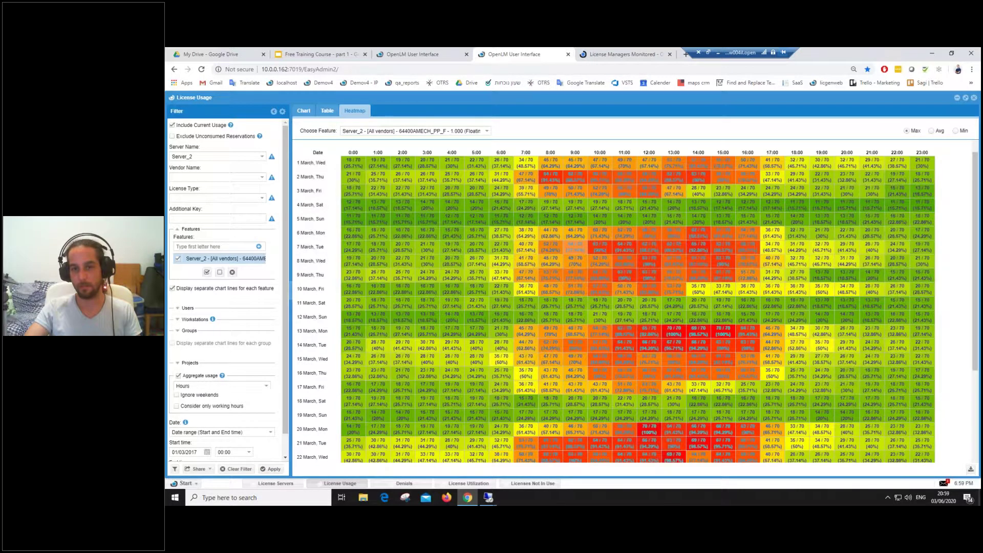
pyautogui.scroll(-3, 649, 267)
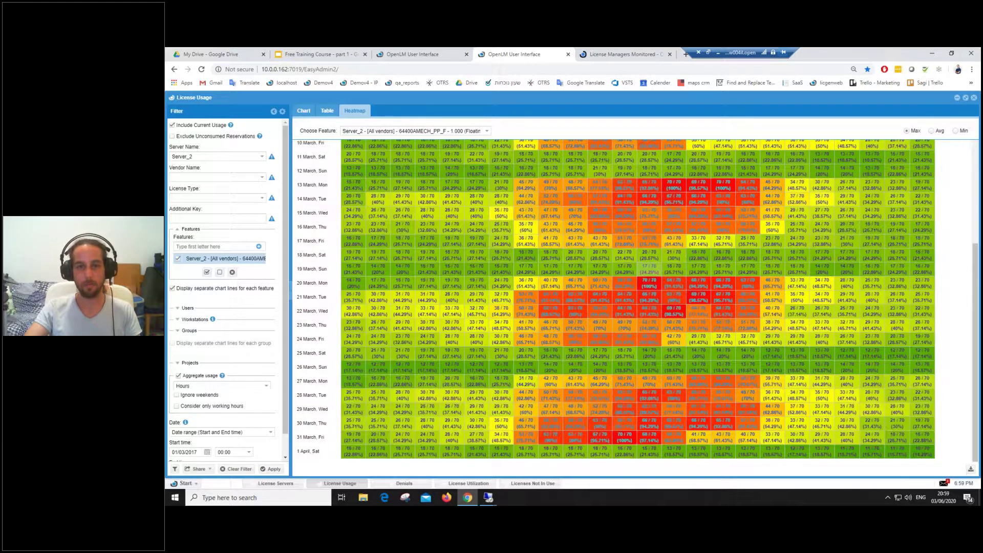
pyautogui.scroll(1, 577, 282)
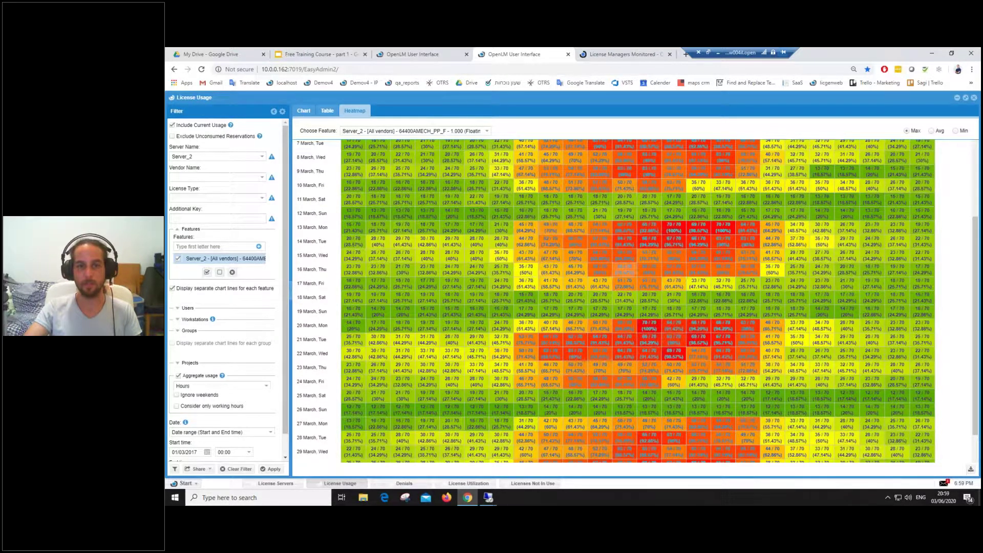
pyautogui.scroll(2, 748, 267)
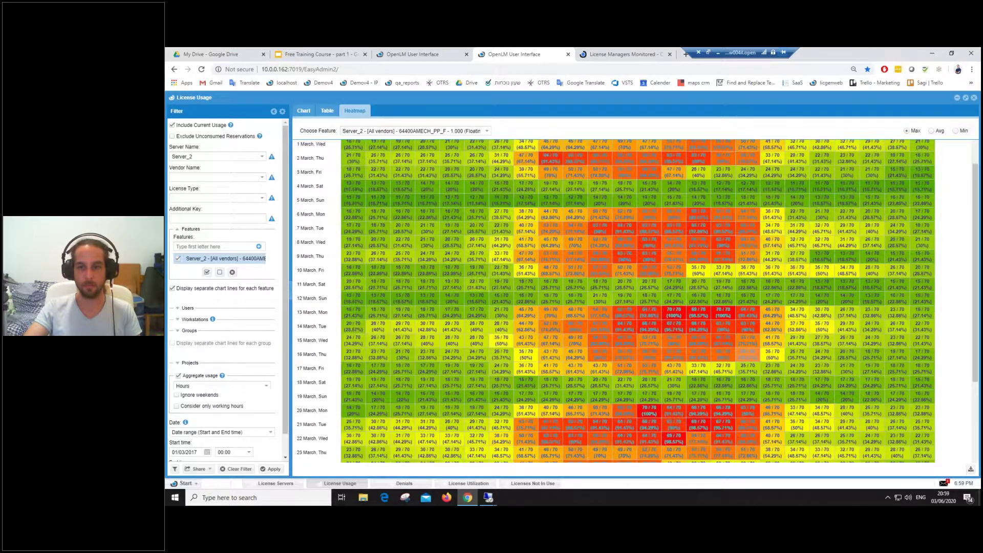
pyautogui.scroll(2, 724, 261)
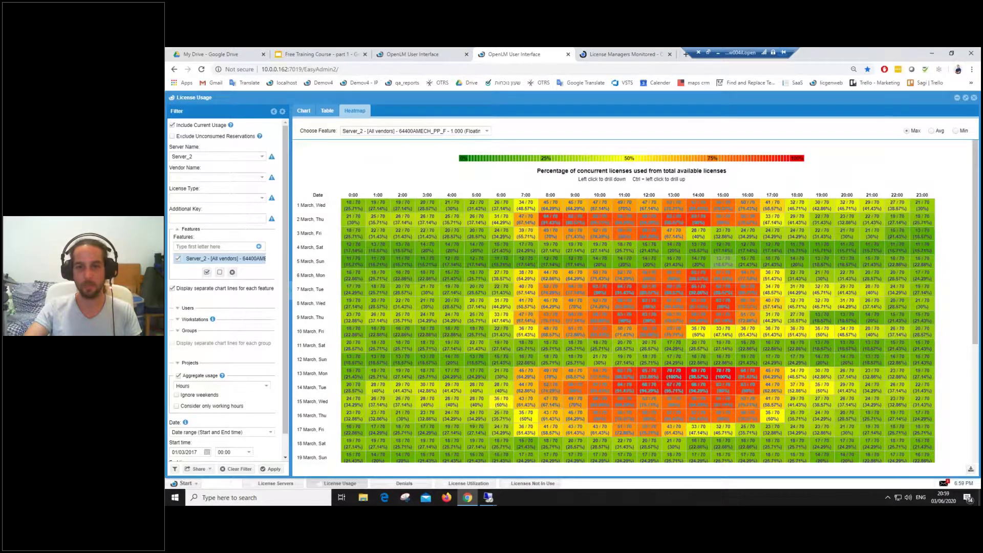
pyautogui.scroll(-3, 413, 337)
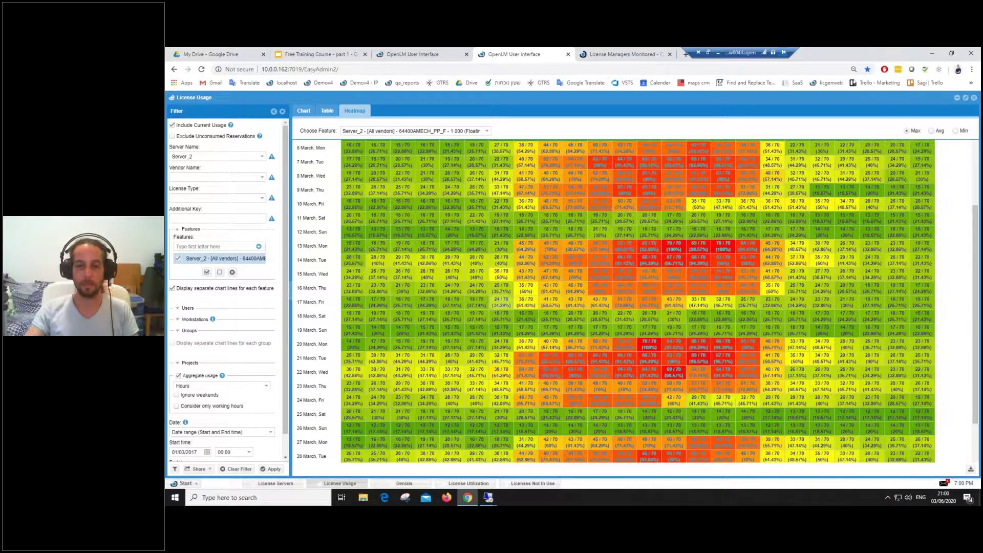
pyautogui.click(300, 117)
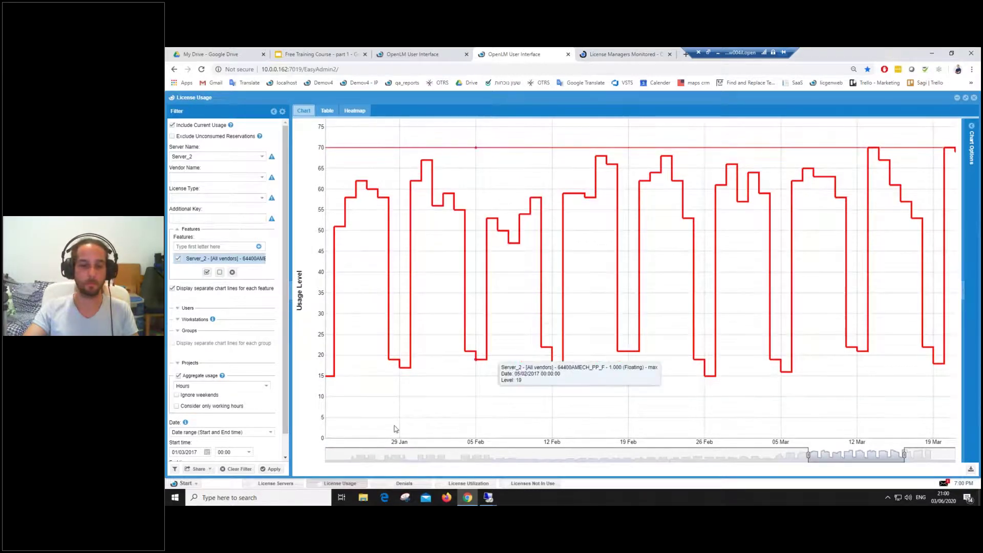
# Bring up the Denials report charting Server_2's hourly denials for June 2016, peaking at 26
pyautogui.click(404, 484)
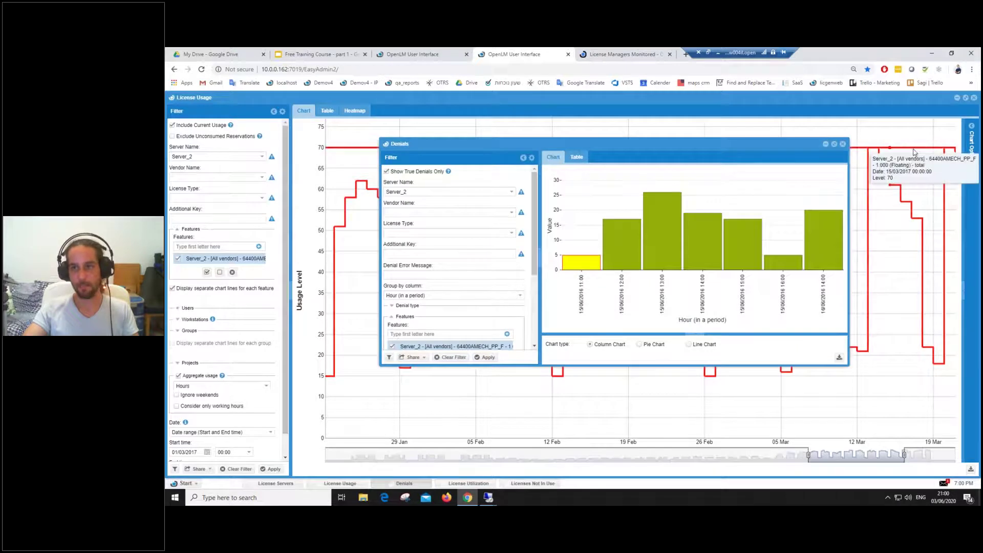
pyautogui.click(867, 161)
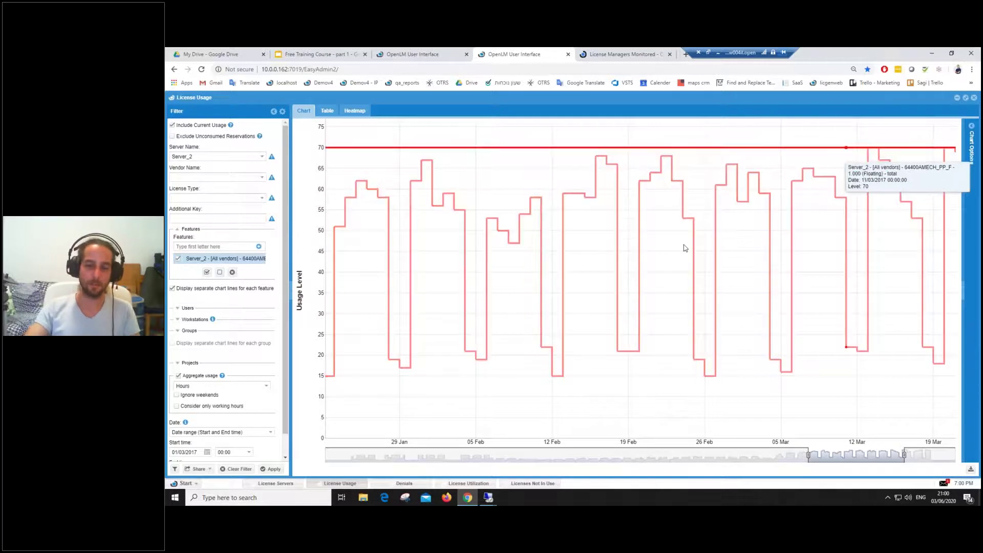
pyautogui.click(392, 485)
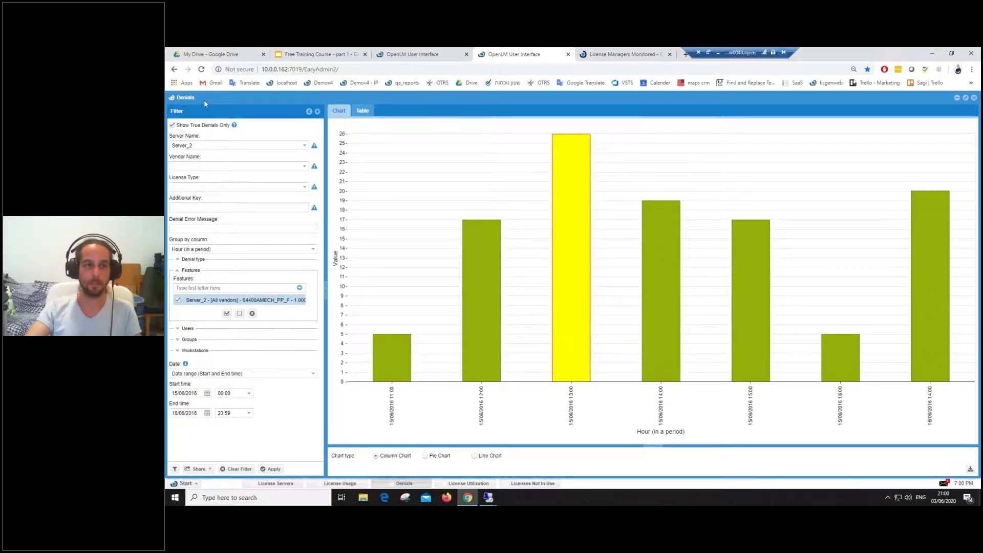
# Compare the License Usage and Denials charts side by side, then open the License Utilization report
pyautogui.click(350, 487)
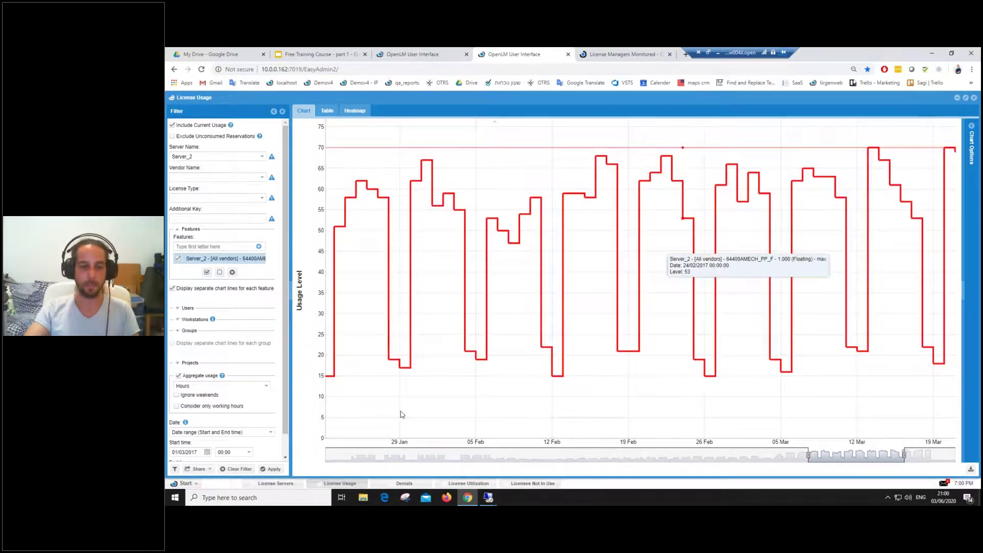
pyautogui.click(404, 484)
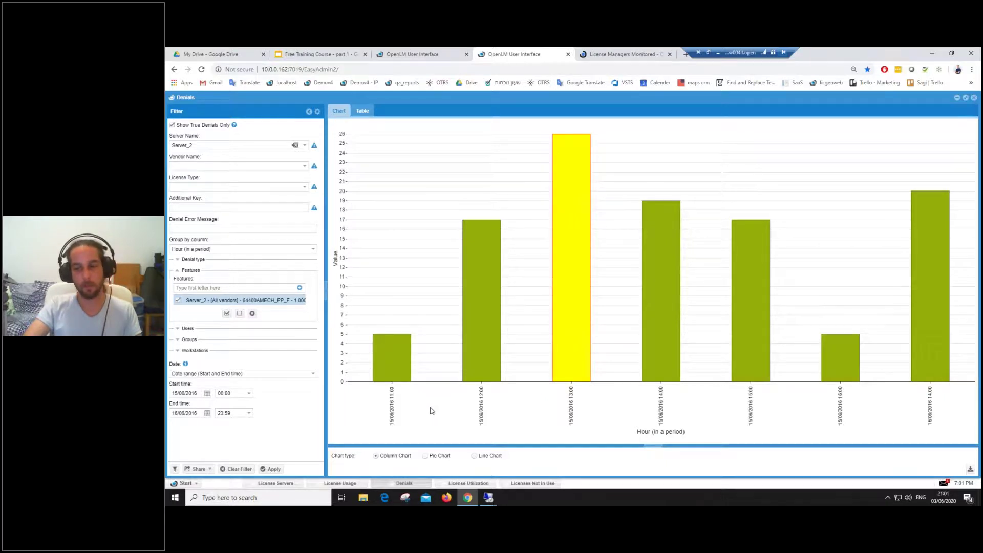
pyautogui.moveTo(425, 401)
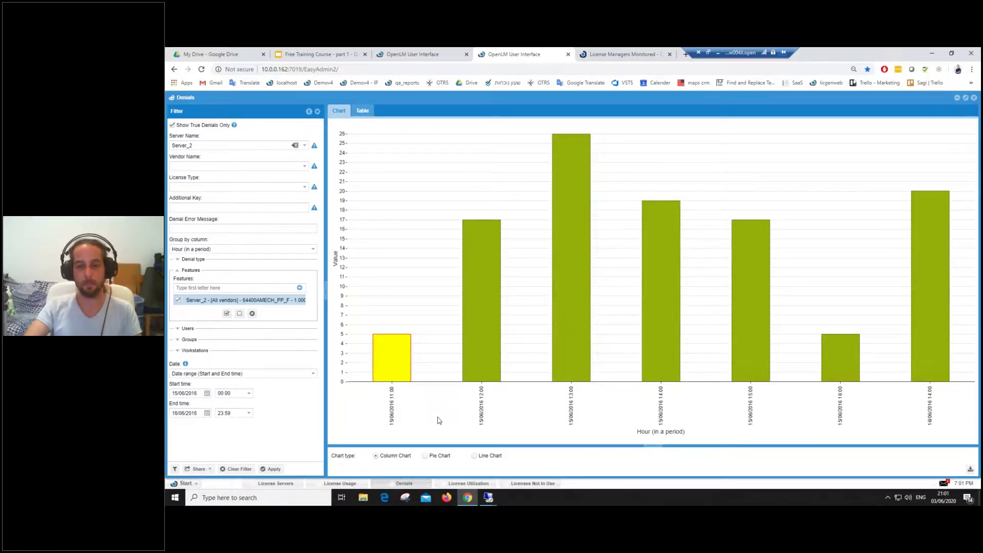
pyautogui.click(352, 487)
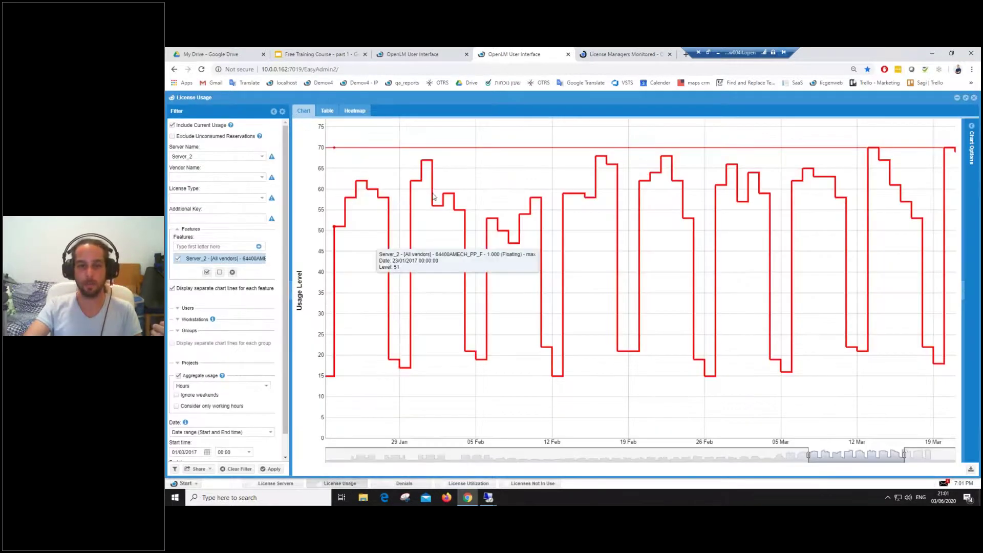
pyautogui.click(404, 484)
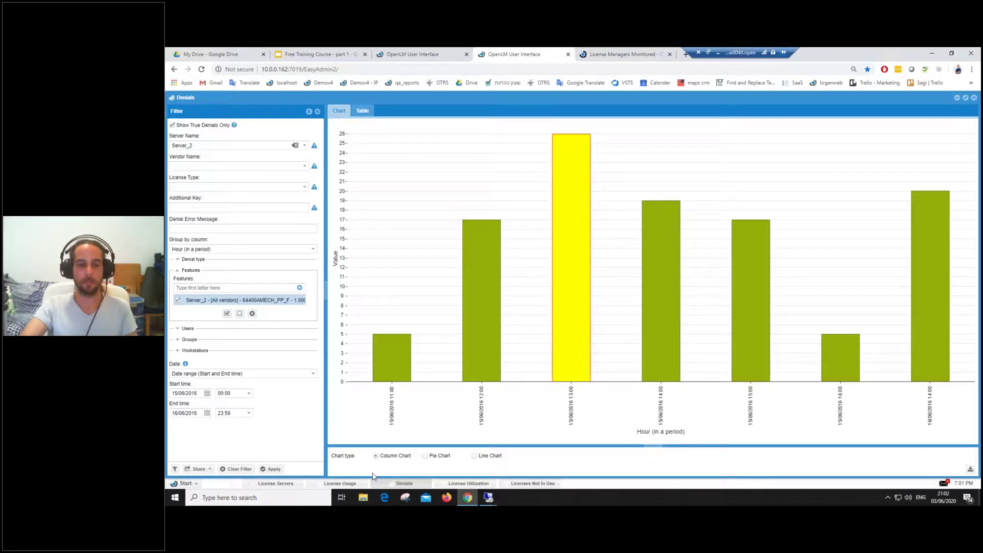
pyautogui.click(361, 485)
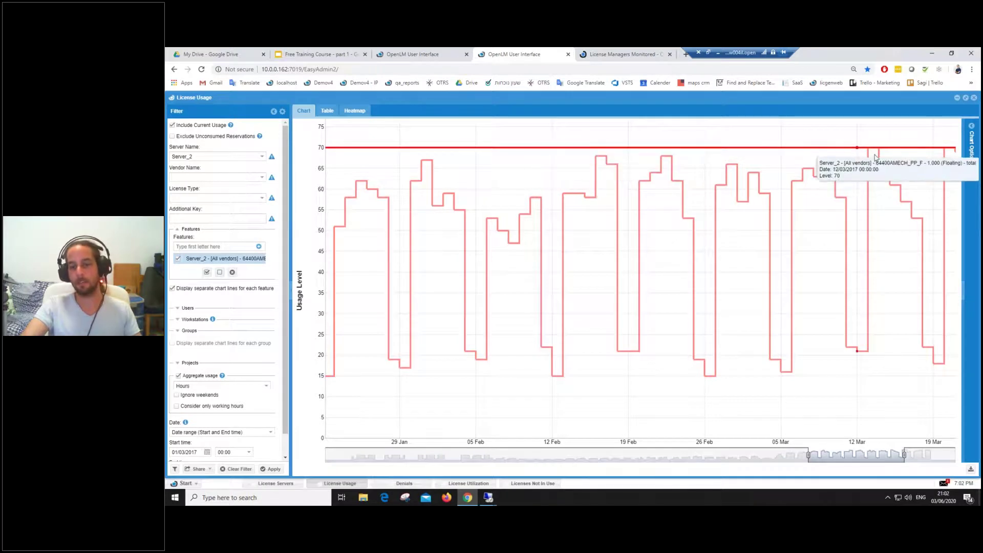
pyautogui.click(448, 484)
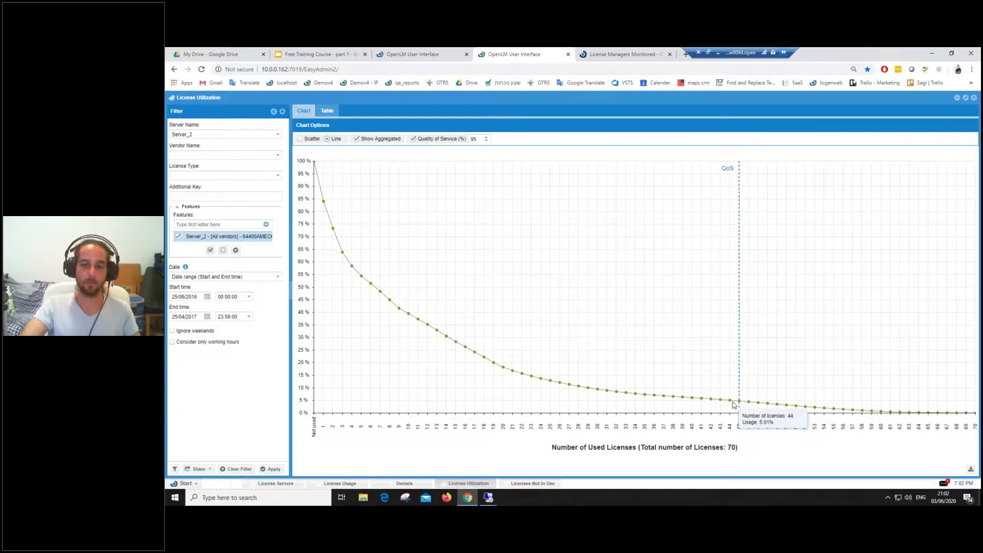
pyautogui.moveTo(741, 407)
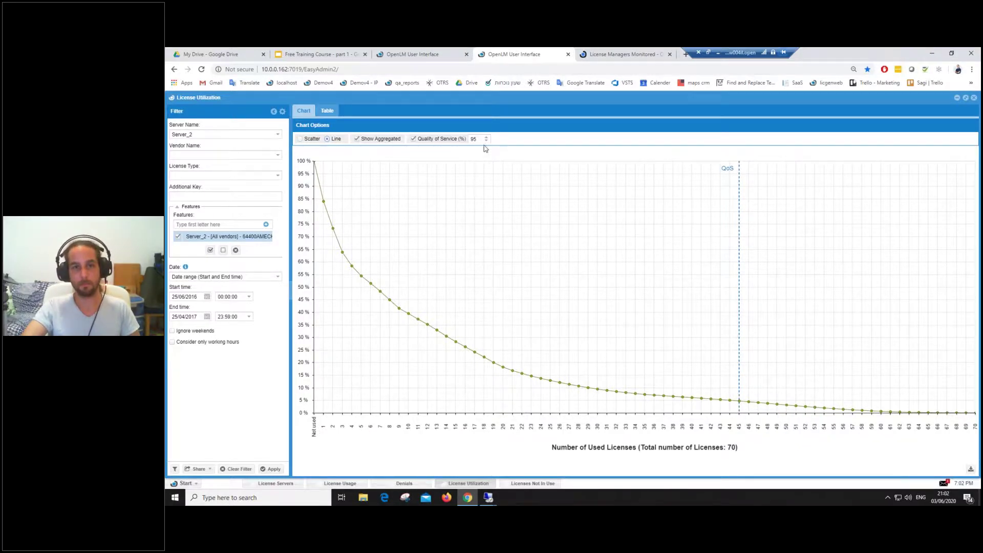
pyautogui.doubleClick(476, 140)
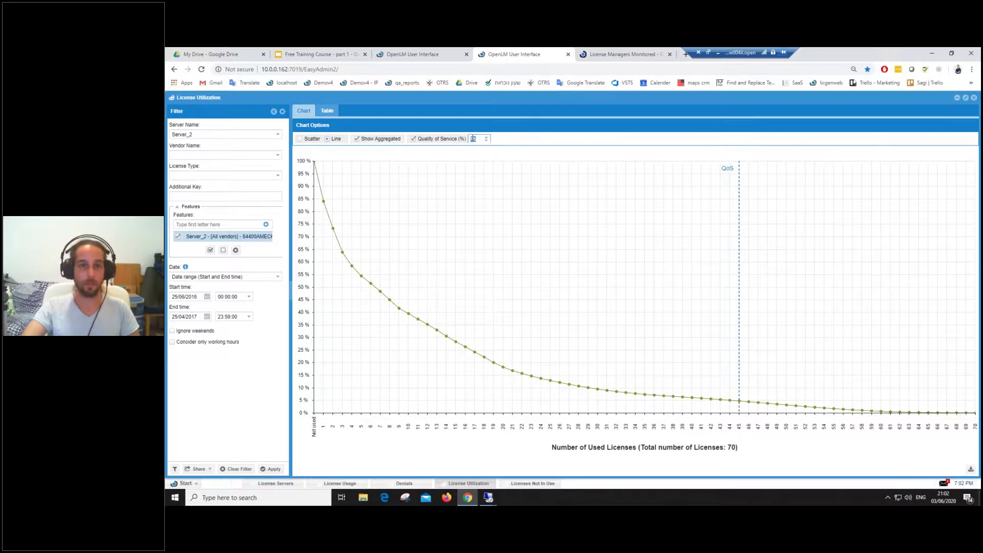
pyautogui.click(479, 139)
pyautogui.doubleClick(478, 139)
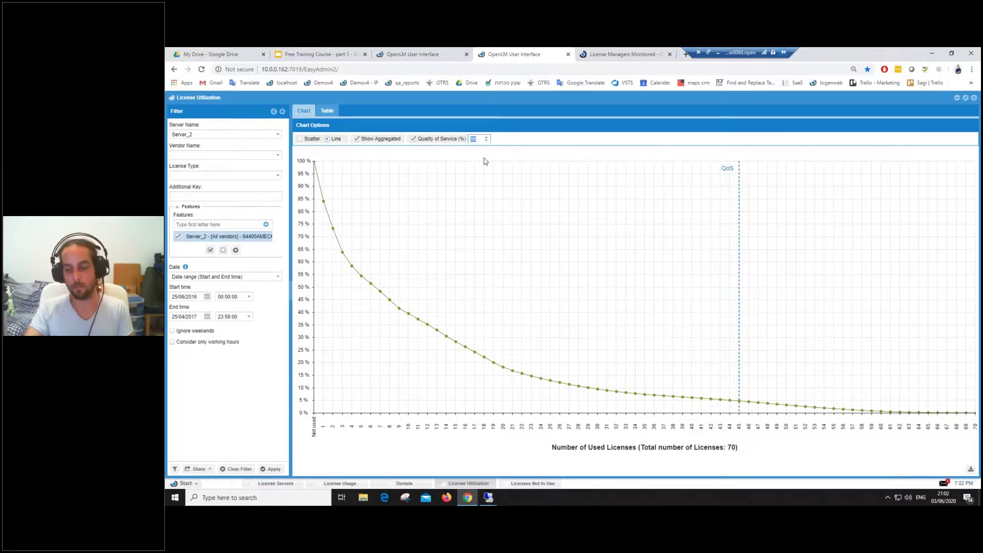
pyautogui.write('95')
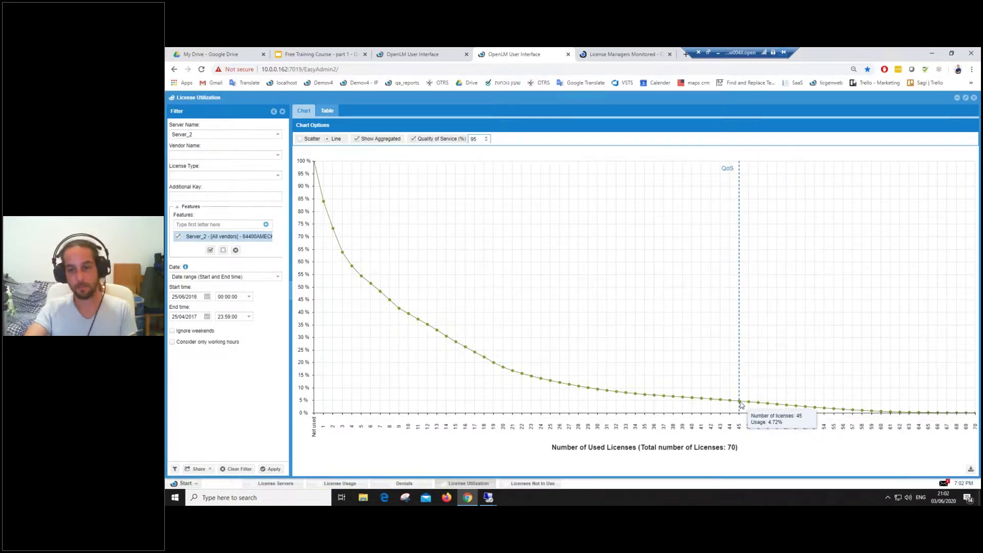
# Limit utilization to working hours and check the 95% QoS line at about 56 of 70 licenses
pyautogui.click(174, 341)
pyautogui.click(272, 469)
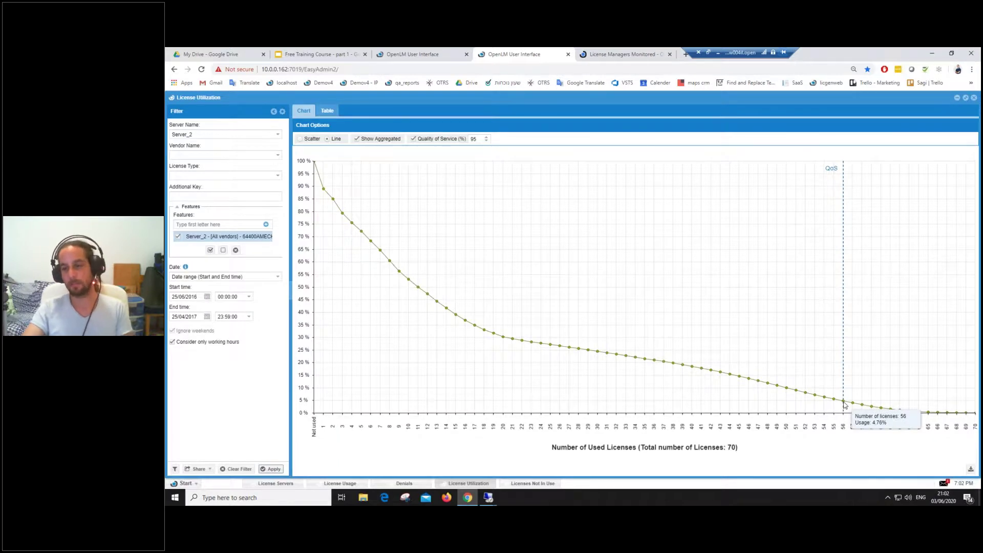
pyautogui.moveTo(845, 403)
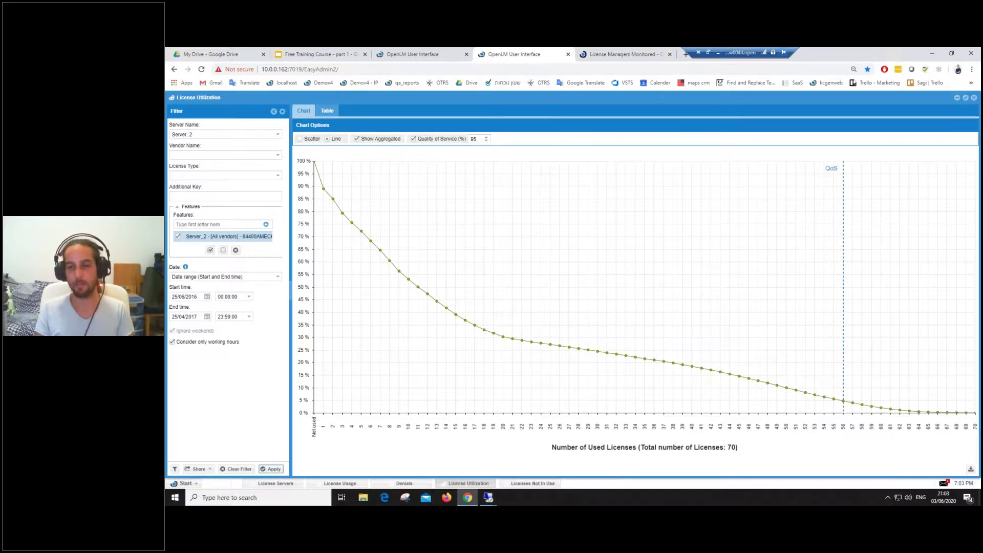
# Show the Licenses Not In Use report listing Server_2's 27 unused floating adskflex features
pyautogui.click(538, 484)
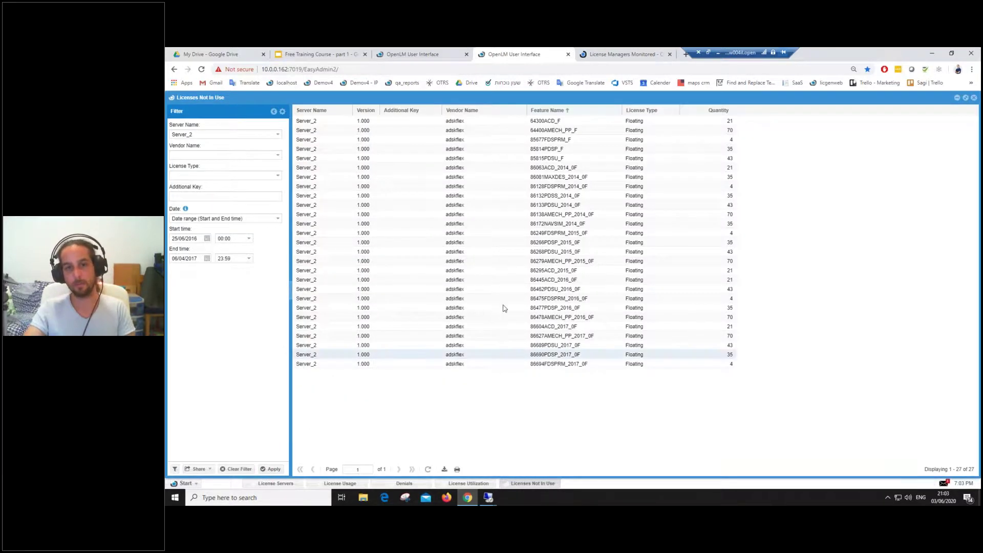
pyautogui.click(472, 484)
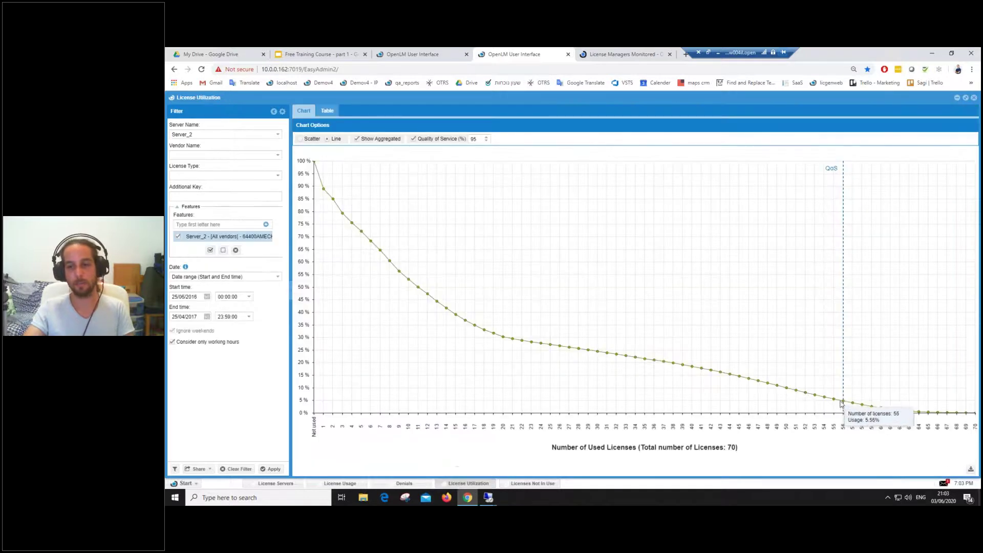
pyautogui.click(527, 485)
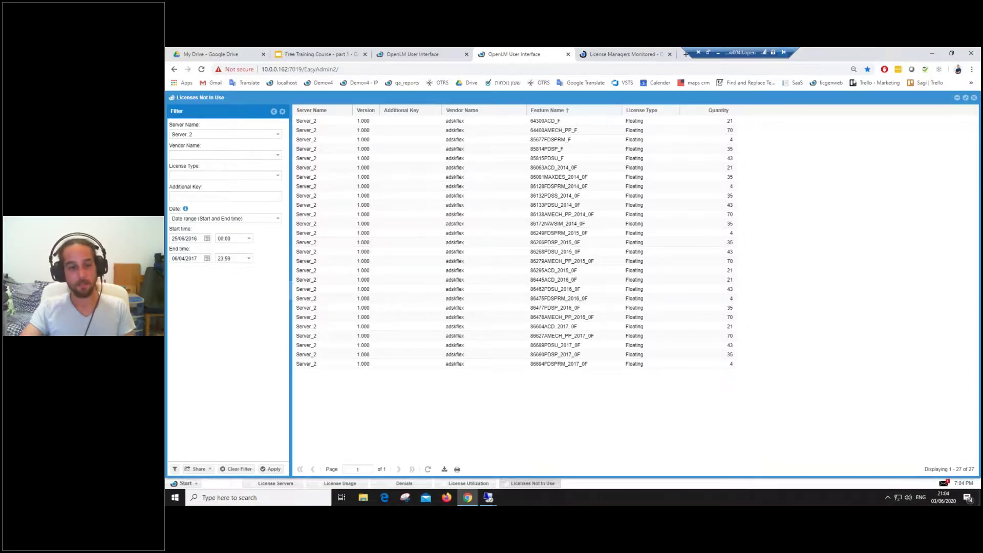
# In the other OpenLM session, load the License Activity report and enlarge its window
pyautogui.click(397, 51)
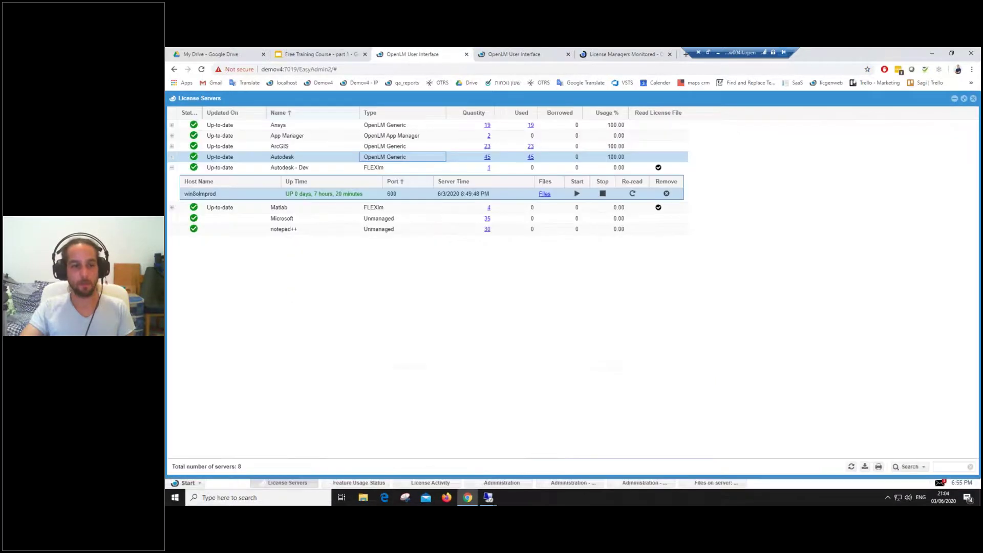
pyautogui.click(182, 483)
pyautogui.moveTo(203, 416)
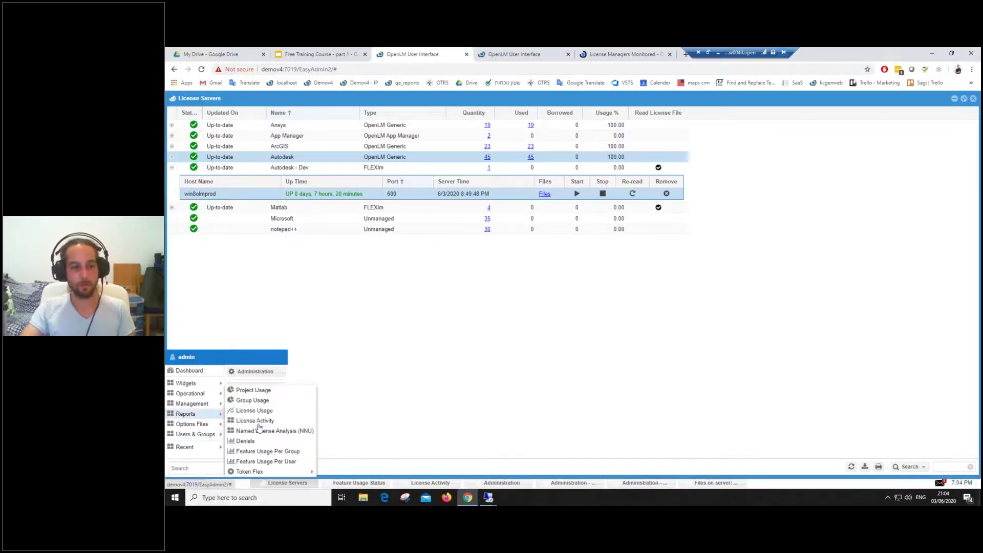
pyautogui.click(257, 426)
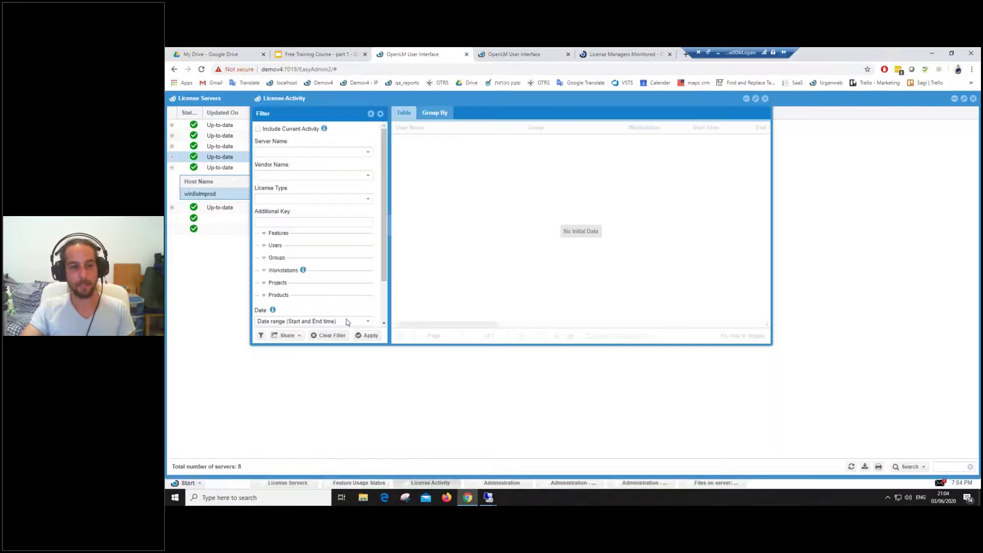
pyautogui.click(369, 336)
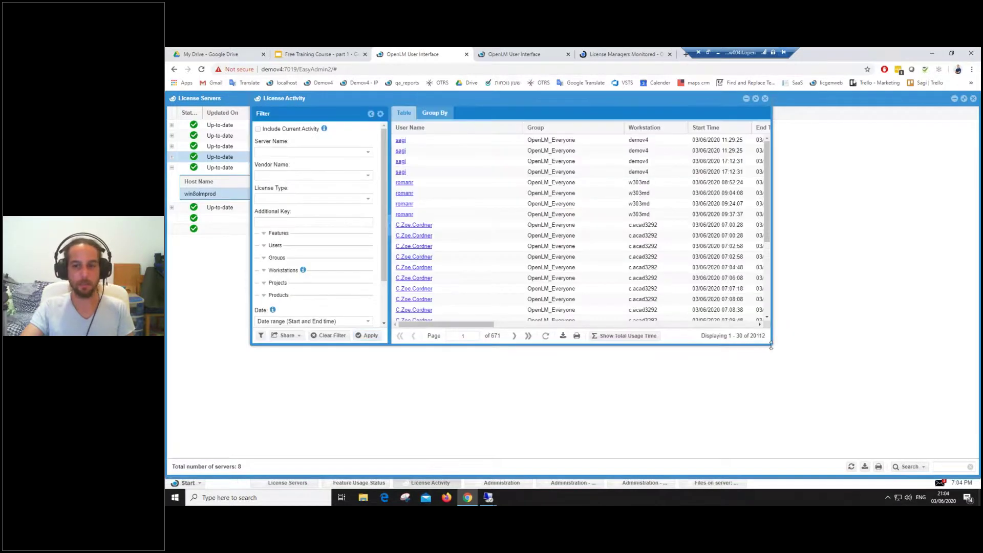
pyautogui.moveTo(771, 346); pyautogui.dragTo(706, 405)
pyautogui.moveTo(517, 409); pyautogui.dragTo(819, 415)
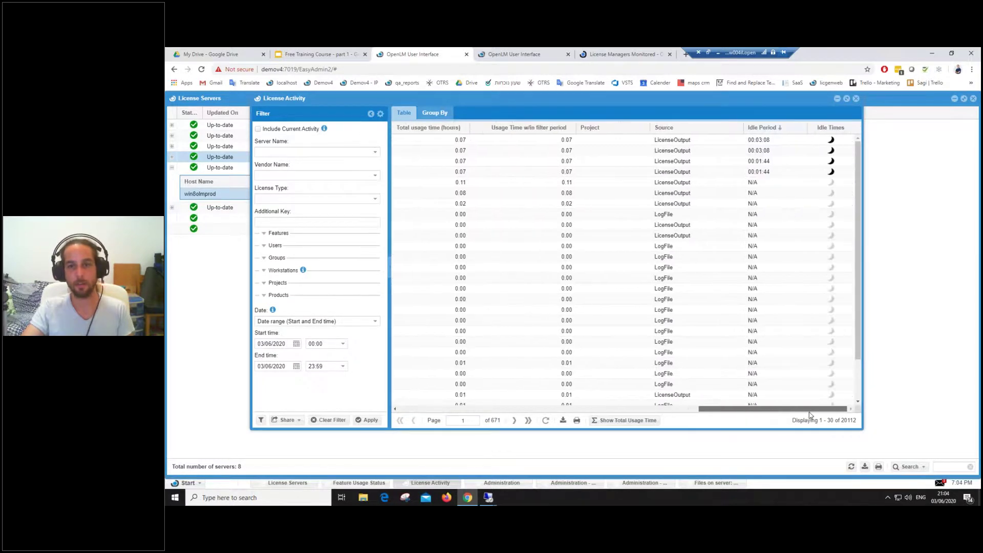
pyautogui.click(758, 150)
pyautogui.moveTo(713, 410); pyautogui.dragTo(402, 372)
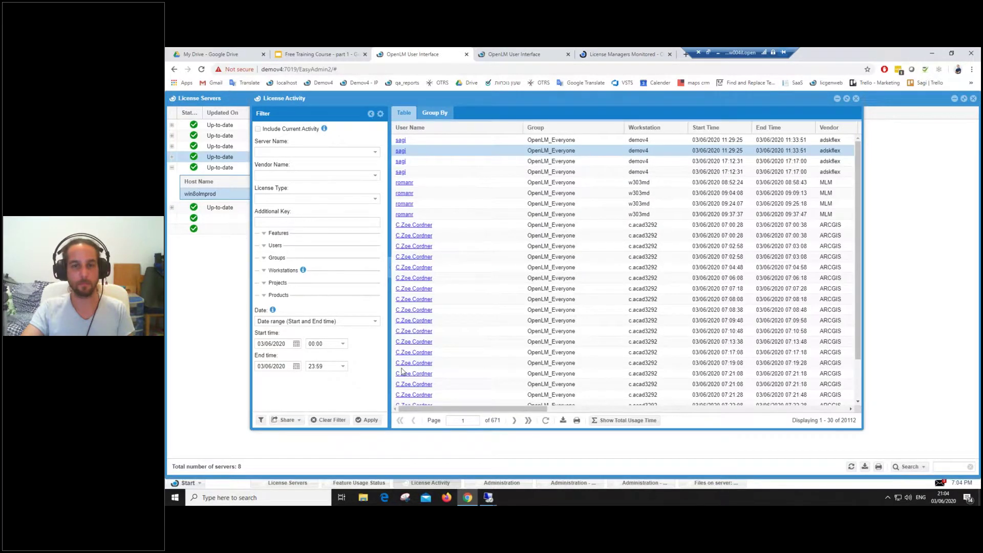
# Total license activity usage hours by Group, then by User, and return to License Servers
pyautogui.click(435, 112)
pyautogui.click(528, 133)
pyautogui.click(482, 182)
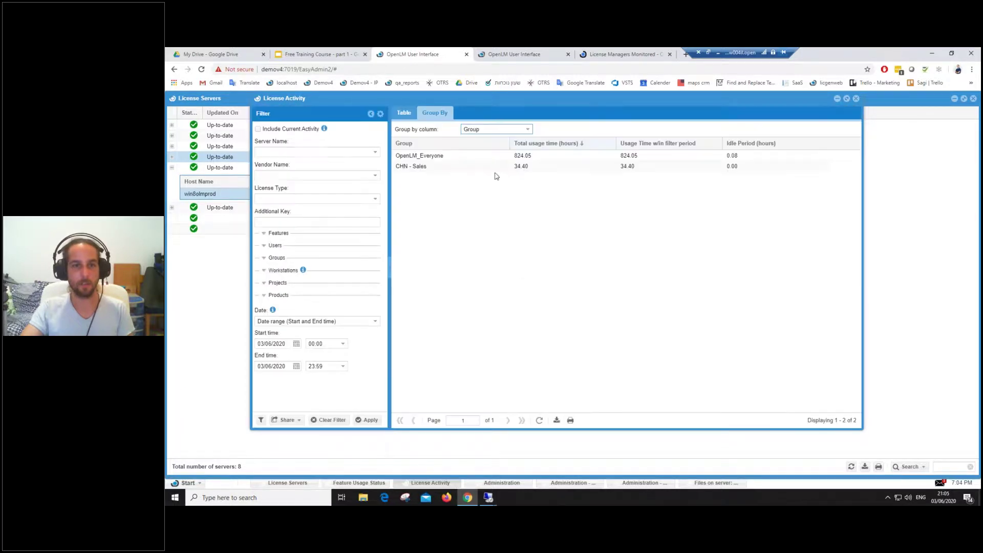
pyautogui.click(528, 129)
pyautogui.click(487, 139)
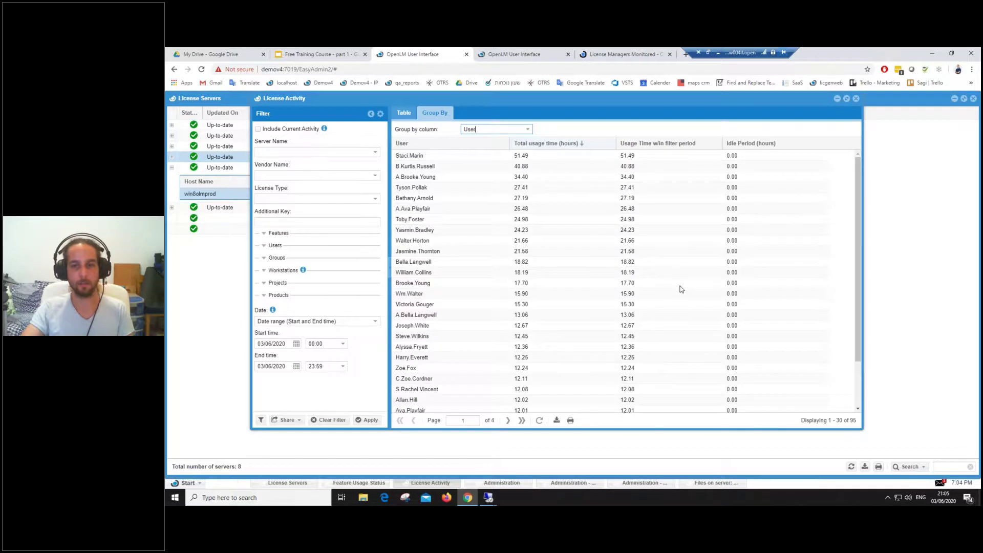
pyautogui.scroll(-3, 679, 289)
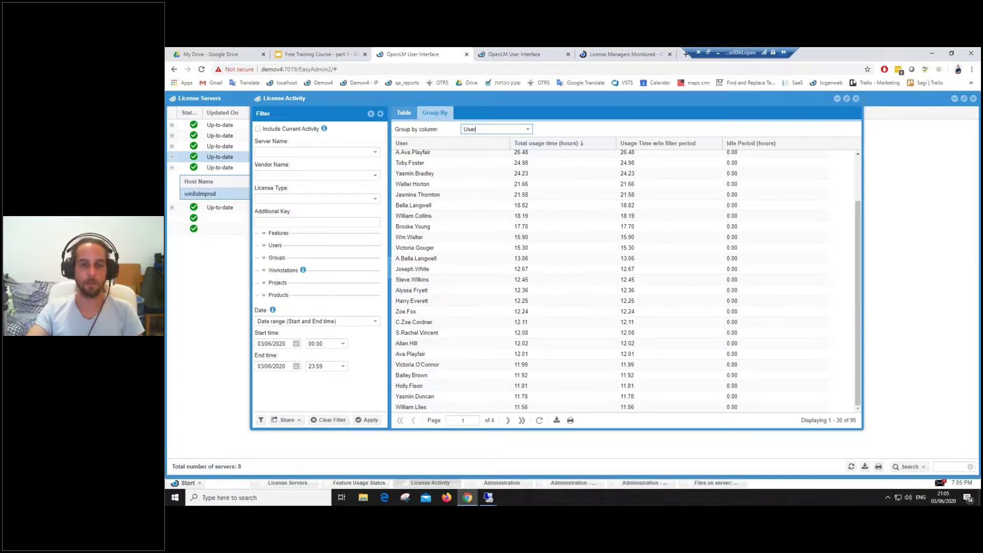
pyautogui.click(211, 289)
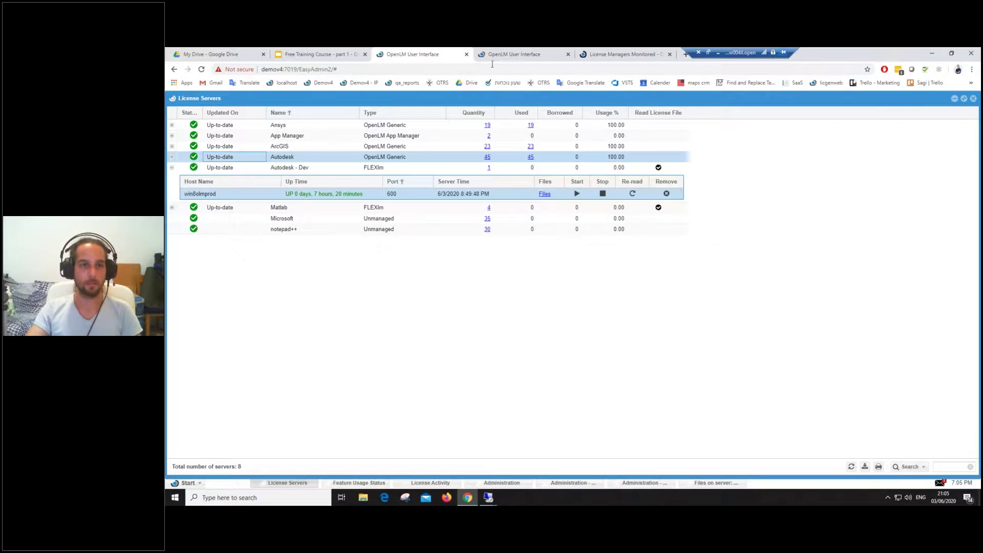
# Review both OpenLM sessions' license server lists, then go to the Free Training Course slides
pyautogui.click(510, 55)
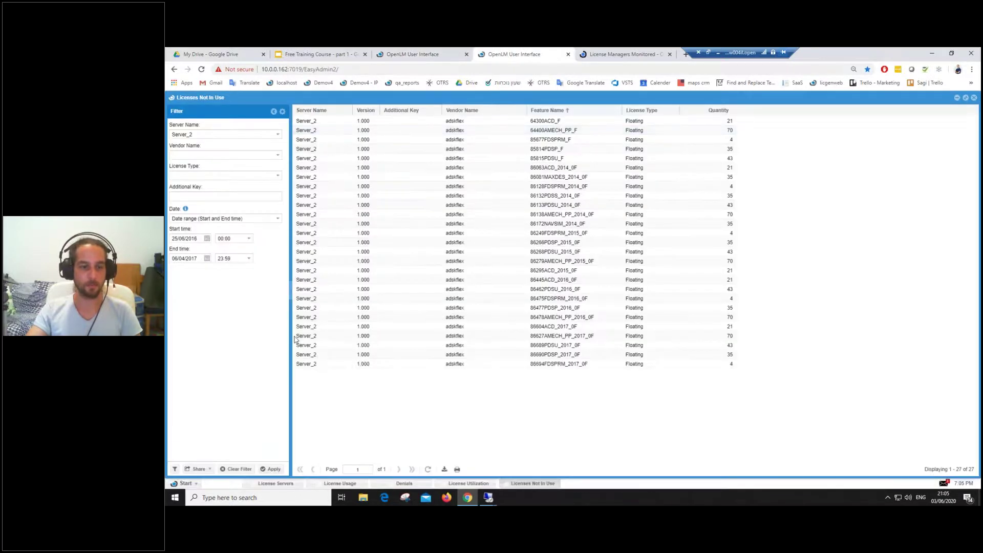
pyautogui.click(267, 488)
pyautogui.scroll(-10, 494, 259)
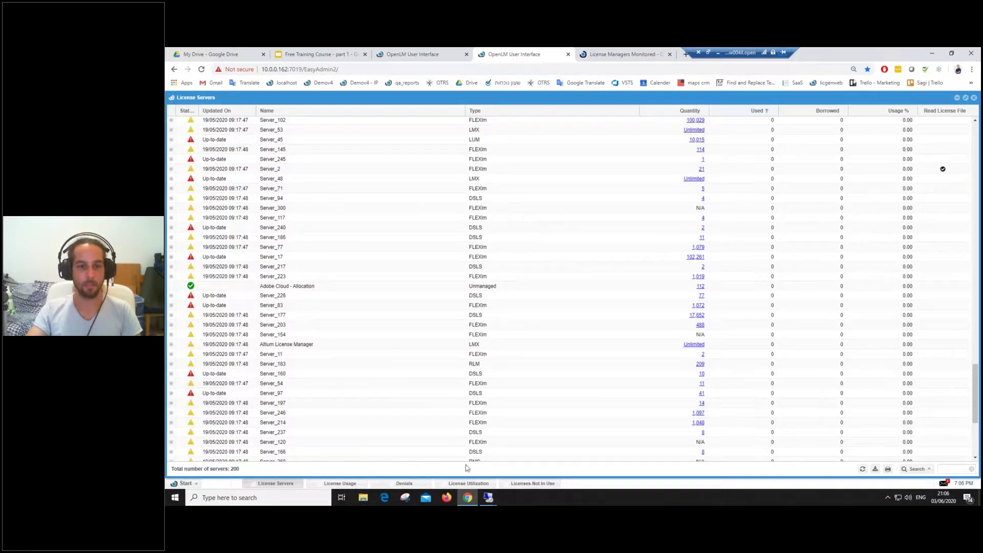
pyautogui.click(417, 51)
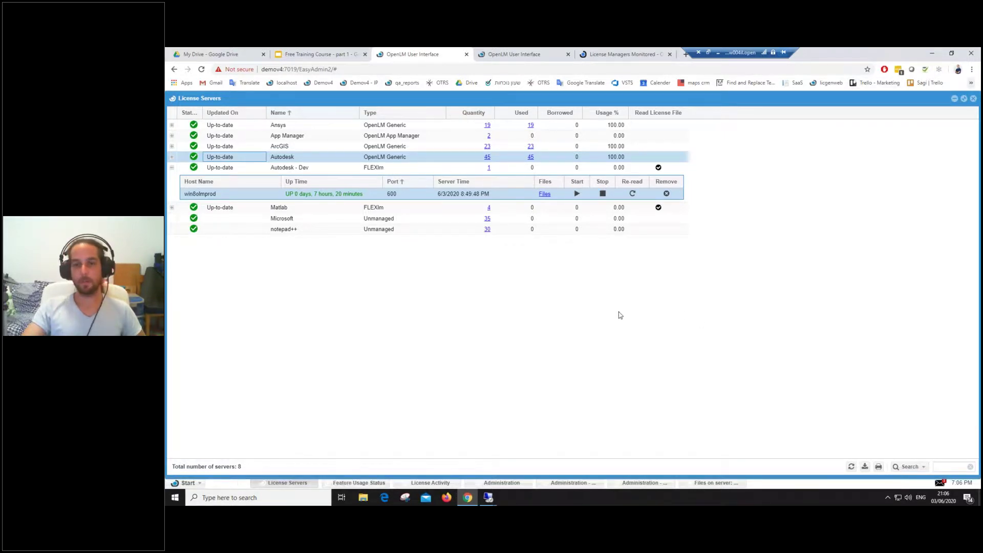
pyautogui.press('Right')
pyautogui.press('Right')
pyautogui.press('Right')
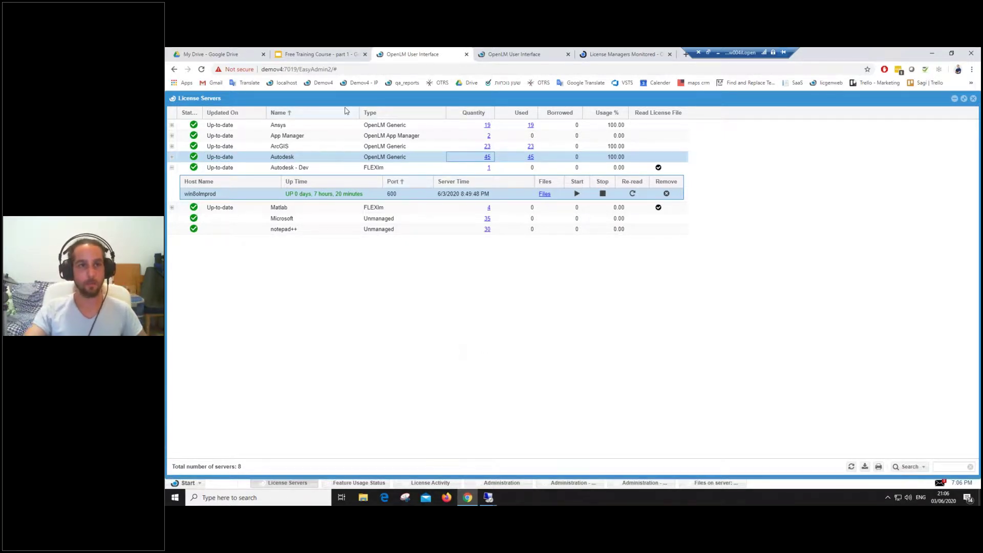
pyautogui.click(339, 55)
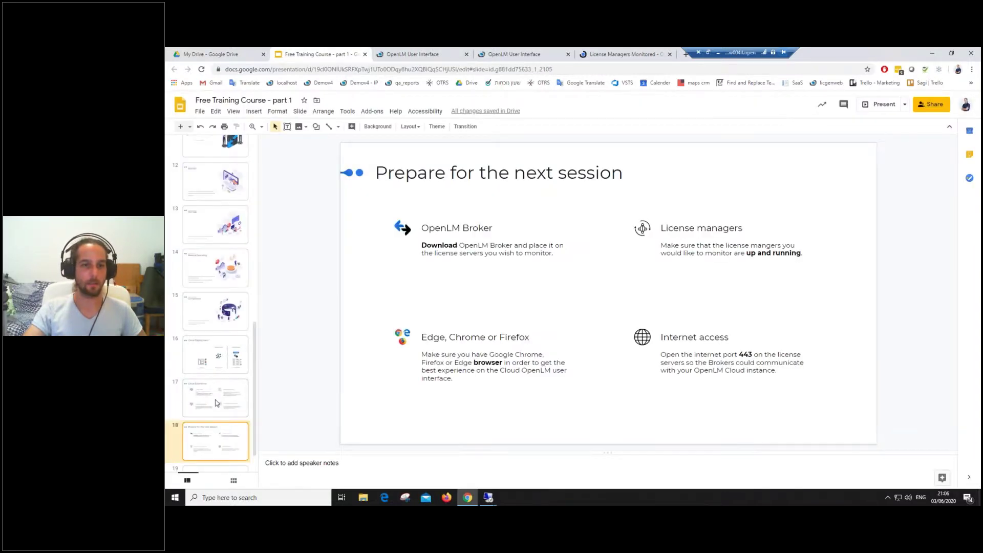
# Show the Cloud Extensions slide 17, then return to the demov4 list of 200 license servers
pyautogui.click(216, 403)
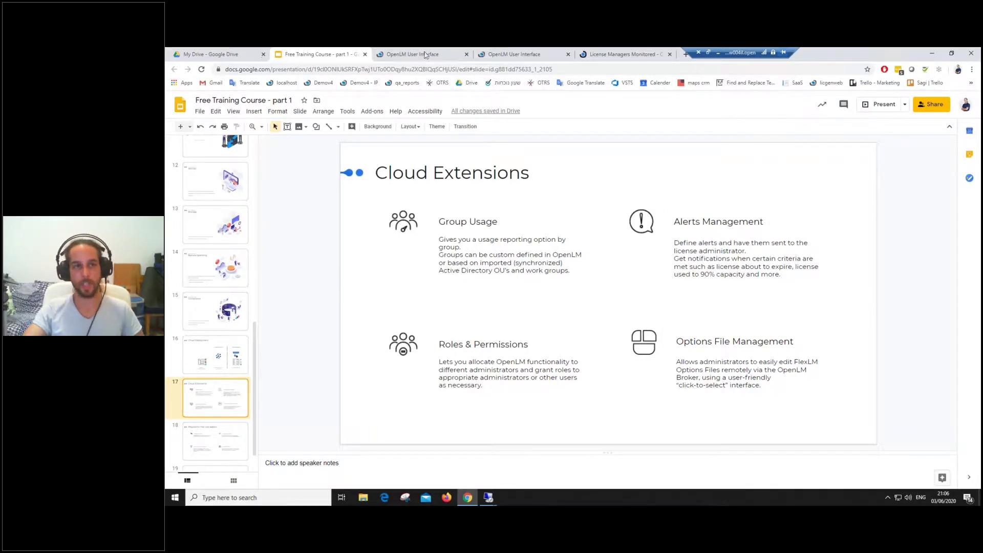
pyautogui.click(535, 55)
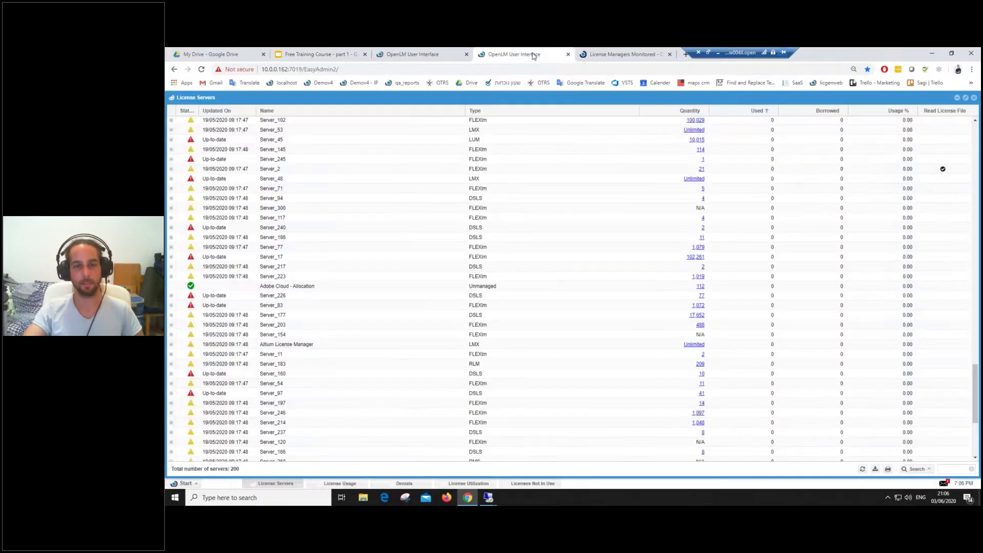
pyautogui.click(447, 55)
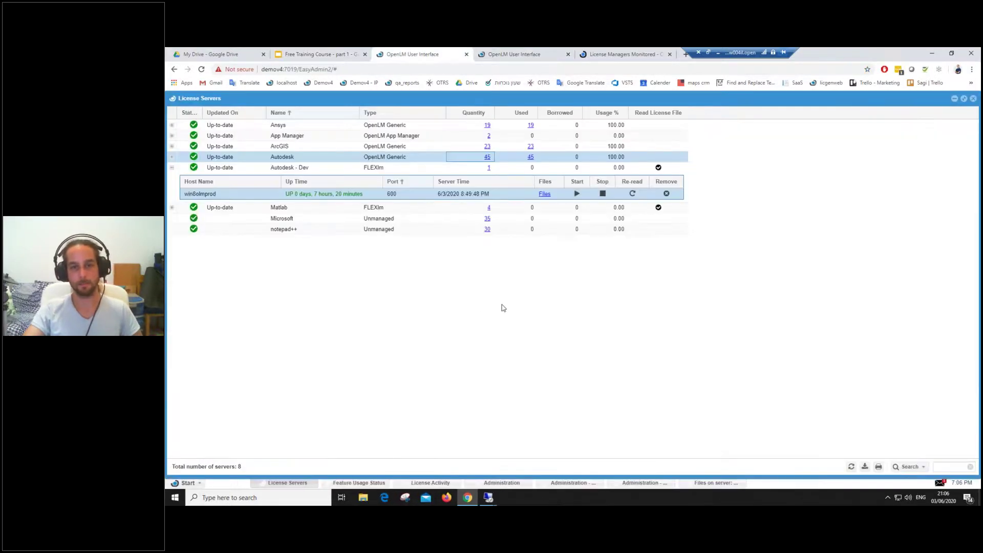
# From Options Files Management, preview the Autodesk - Dev options file's LINGER, GROUP and RESERVE lines
pyautogui.click(188, 483)
pyautogui.moveTo(203, 427)
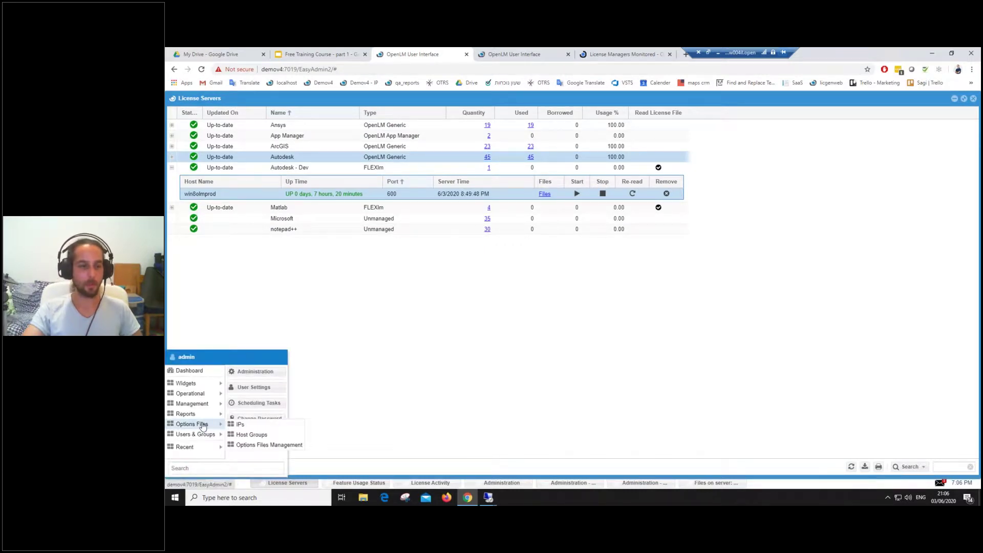
pyautogui.click(255, 446)
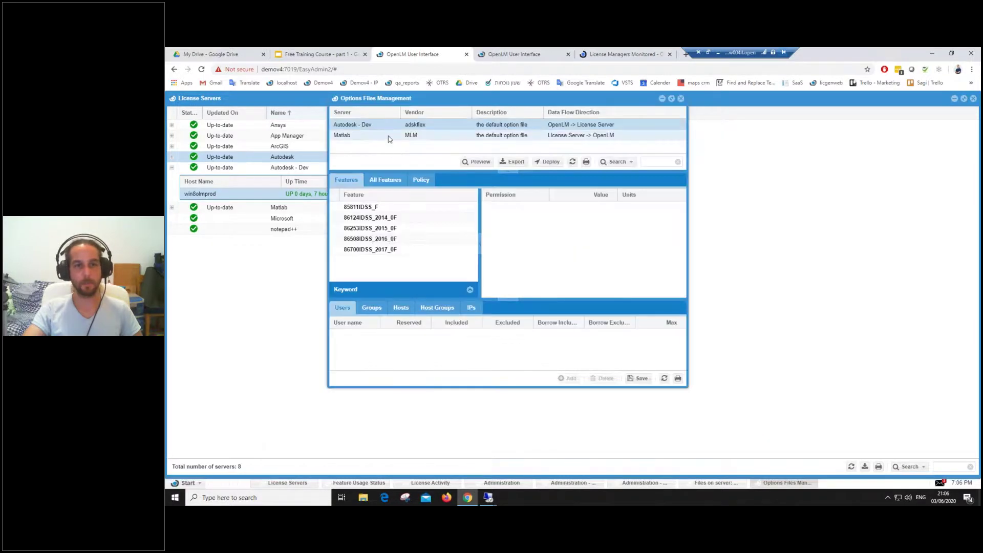
pyautogui.moveTo(404, 101); pyautogui.dragTo(451, 153)
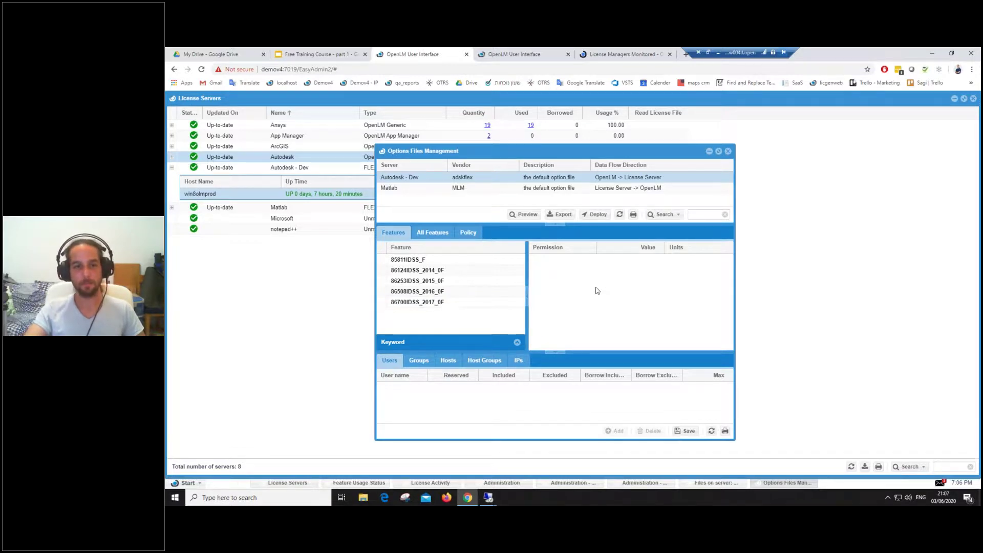
pyautogui.click(522, 215)
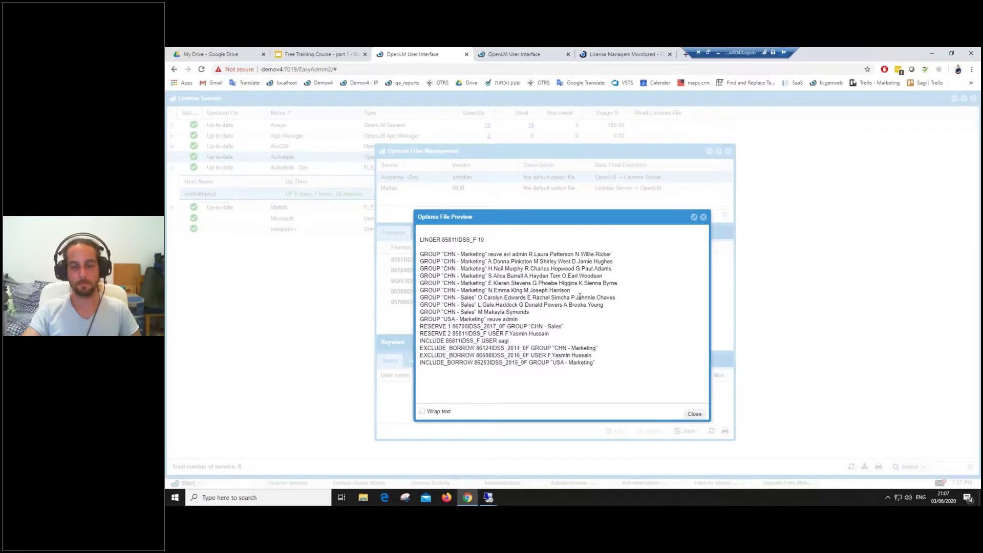
# Highlight the GROUP lines and the RESERVE 1 and RESERVE 2 lines in the options file preview
pyautogui.moveTo(420, 250); pyautogui.dragTo(625, 381)
pyautogui.click(608, 378)
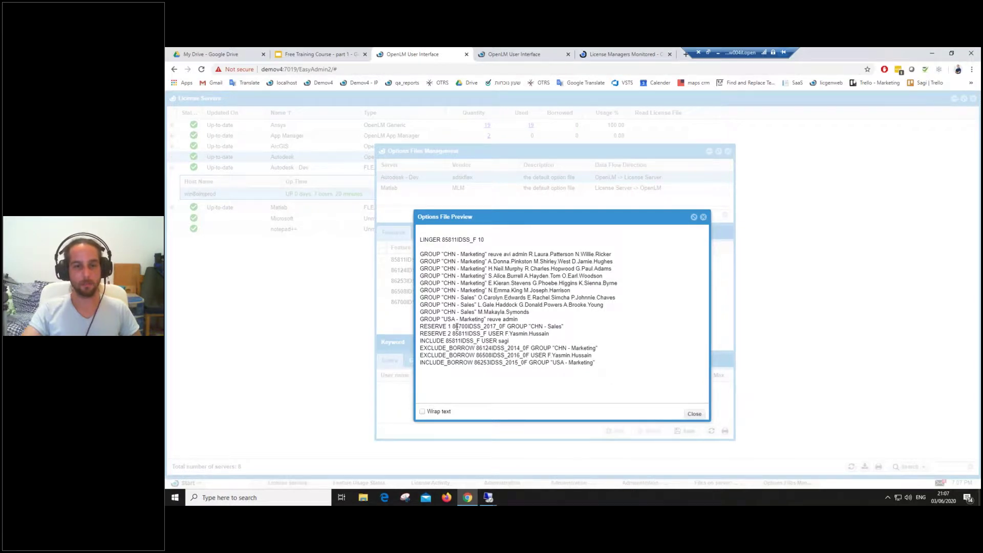
pyautogui.moveTo(452, 328); pyautogui.dragTo(544, 328)
pyautogui.click(457, 332)
pyautogui.moveTo(457, 332); pyautogui.dragTo(425, 326)
pyautogui.click(425, 326)
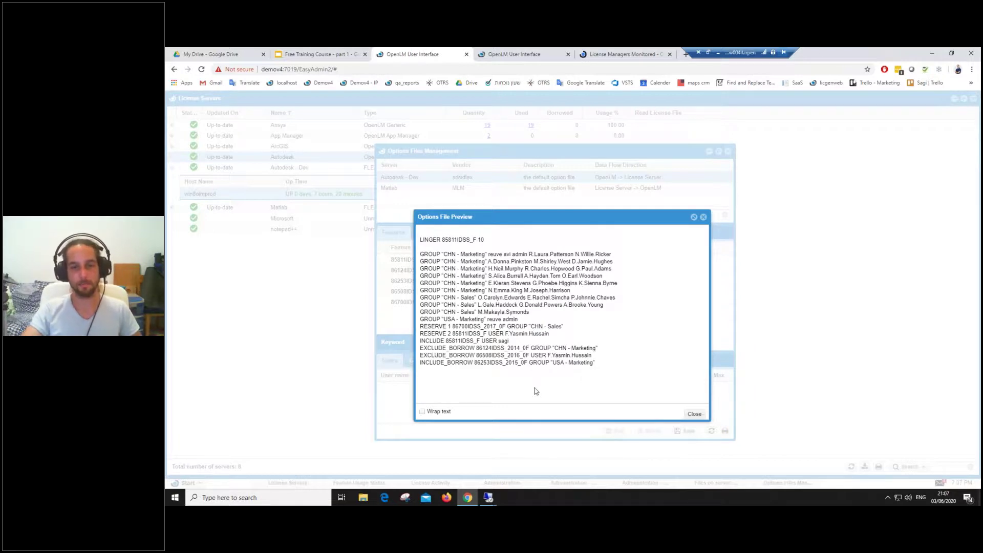
# Highlight the INCLUDE_BORROW through GROUP lines, then close the preview and select the Matlab options file
pyautogui.moveTo(601, 368); pyautogui.dragTo(420, 255)
pyautogui.click(426, 271)
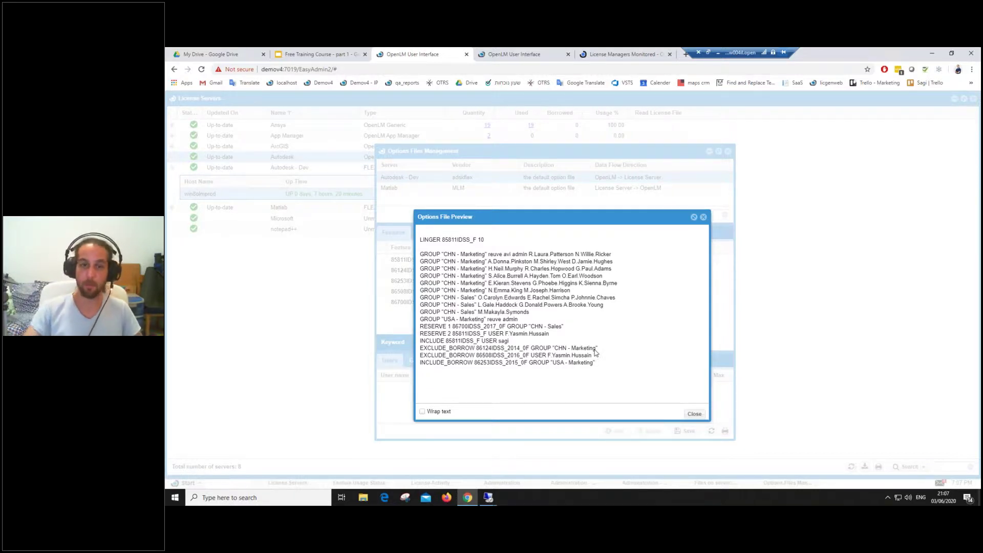
pyautogui.click(704, 218)
pyautogui.click(454, 188)
# Open feature 85811IDSS_F in the Autodesk - Dev options file and select its second user
pyautogui.click(454, 188)
pyautogui.click(415, 177)
pyautogui.click(432, 260)
pyautogui.click(404, 399)
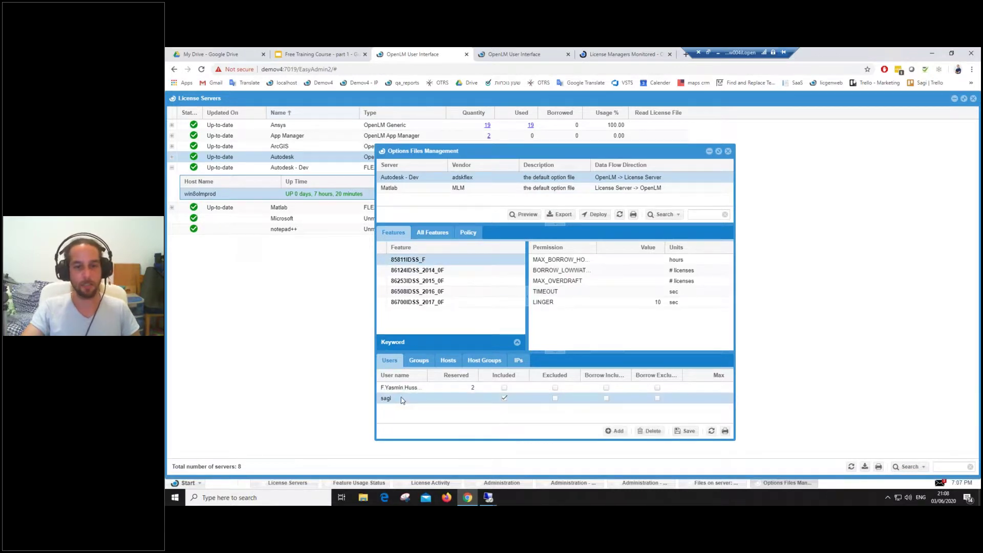
pyautogui.click(419, 360)
pyautogui.click(449, 360)
pyautogui.click(389, 360)
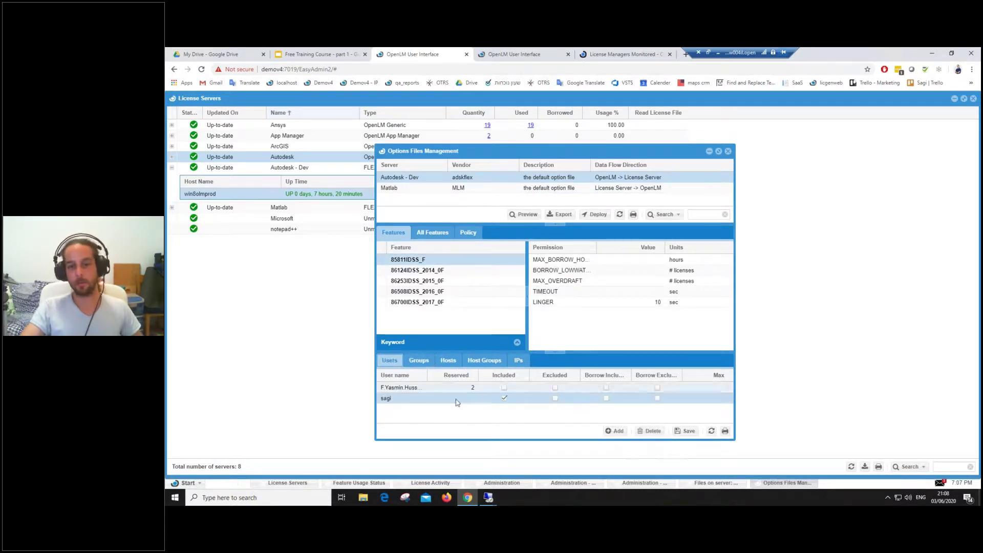
# Change the second user from Included to Excluded, save, and preview the options file
pyautogui.click(504, 398)
pyautogui.click(555, 398)
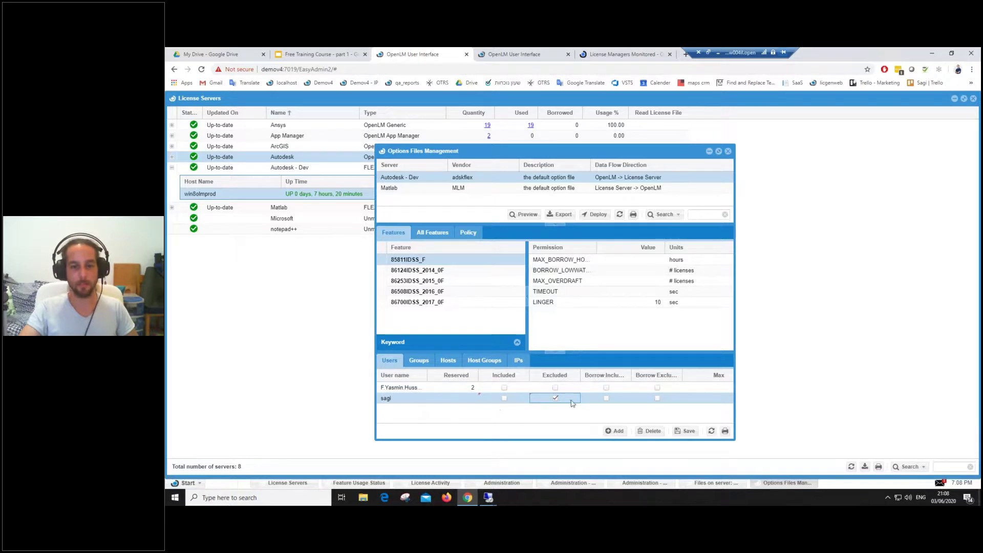
pyautogui.click(682, 432)
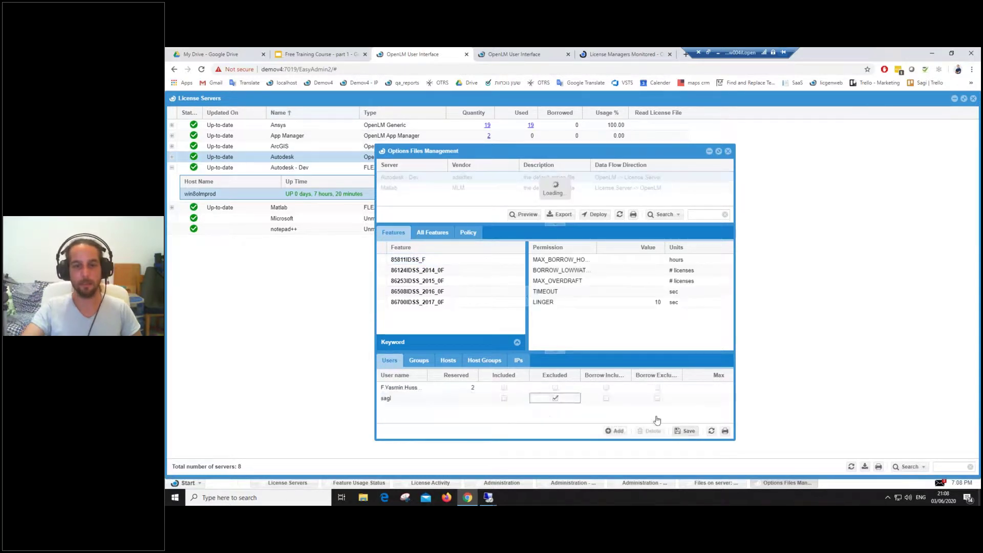
pyautogui.click(524, 215)
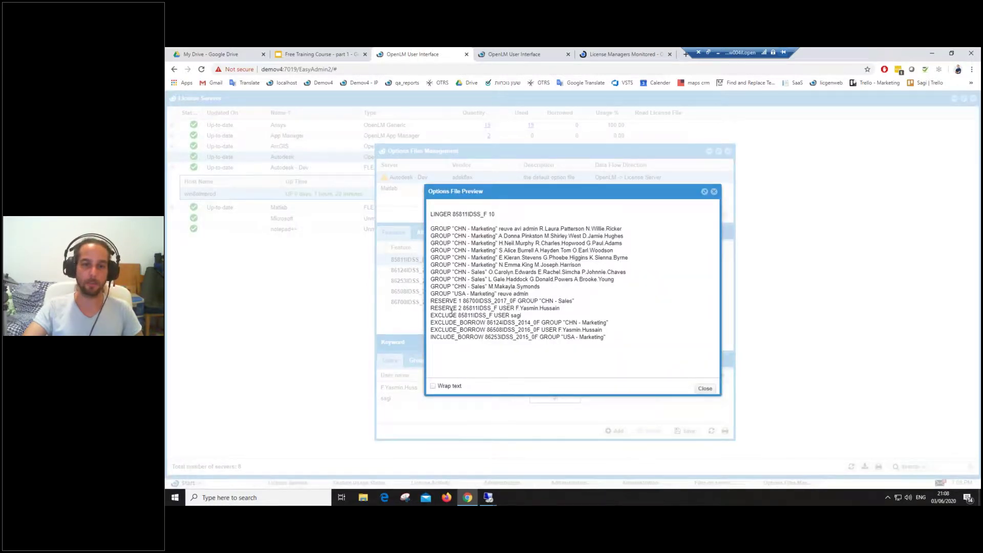
# Highlight EXCLUDE, the user and 85811IDSS_F in the new EXCLUDE line, then close the preview
pyautogui.doubleClick(443, 315)
pyautogui.click(513, 313)
pyautogui.doubleClick(513, 315)
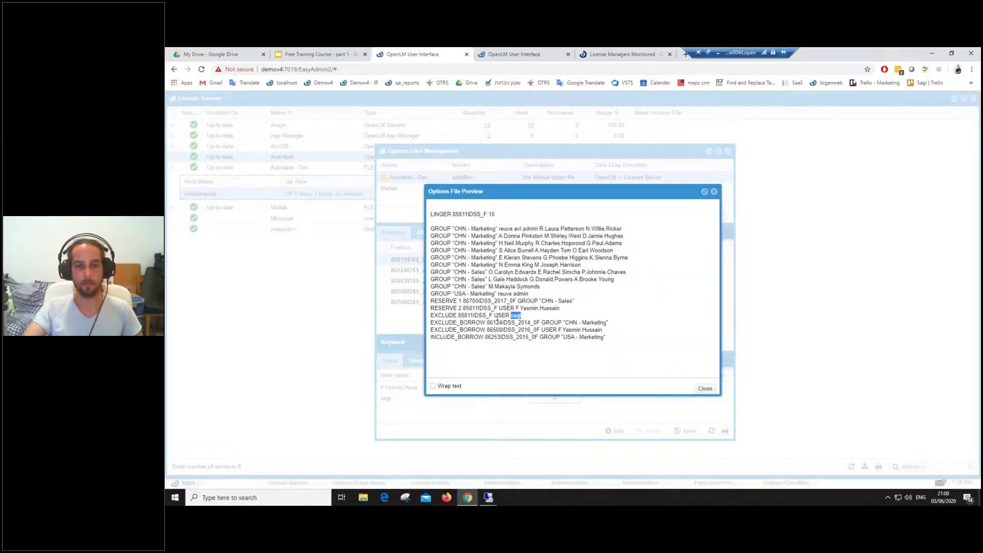
pyautogui.doubleClick(476, 315)
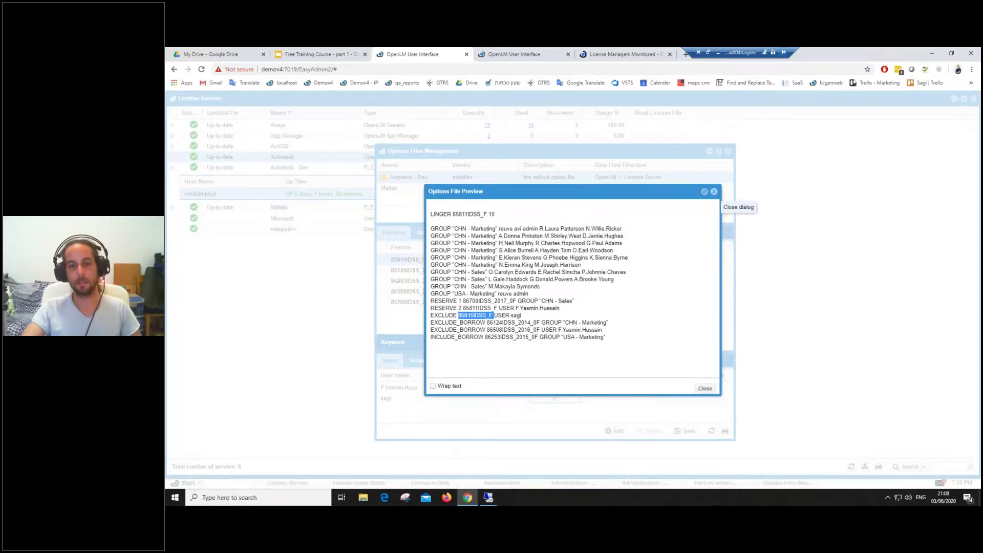
pyautogui.click(714, 192)
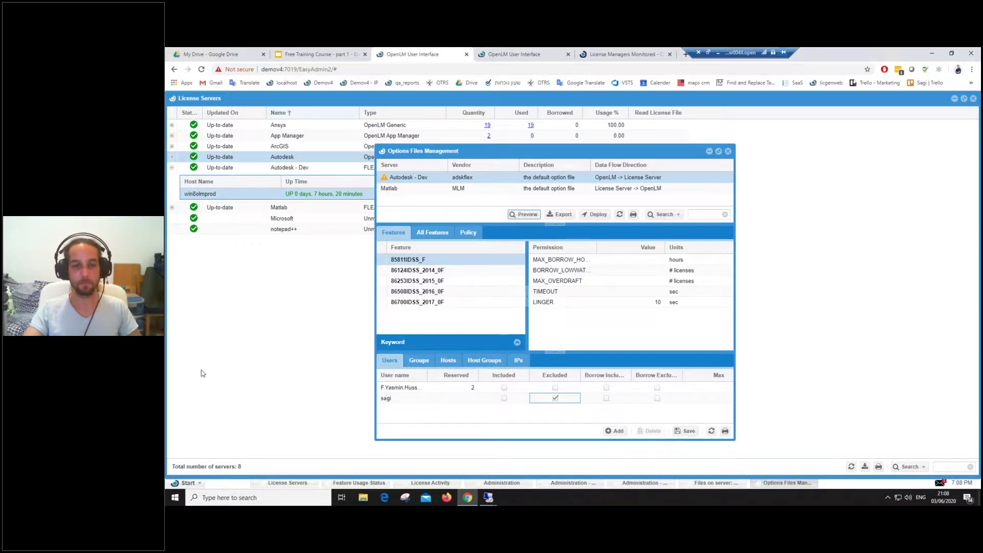
# Go to Start > Administration and open Alerts Management
pyautogui.click(188, 483)
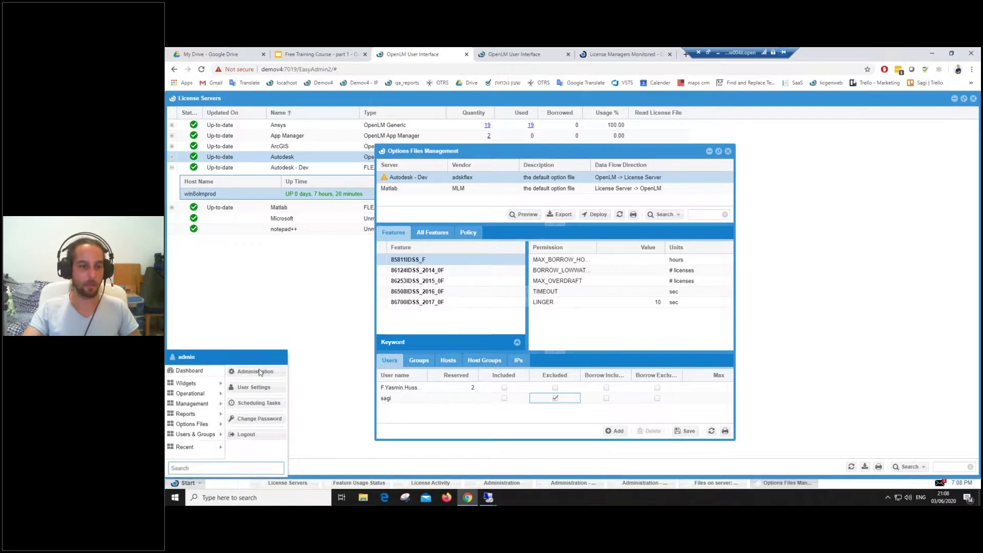
pyautogui.click(255, 372)
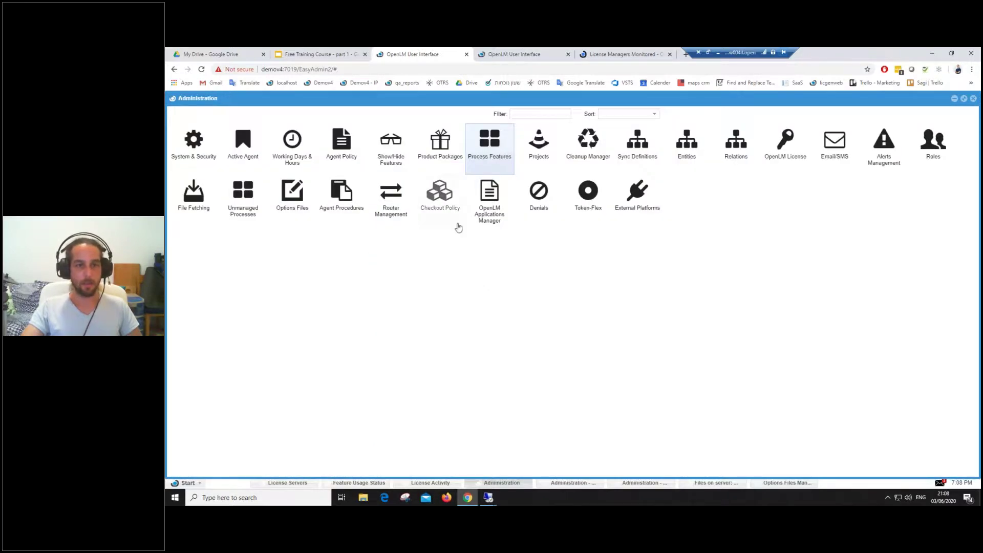
pyautogui.click(884, 146)
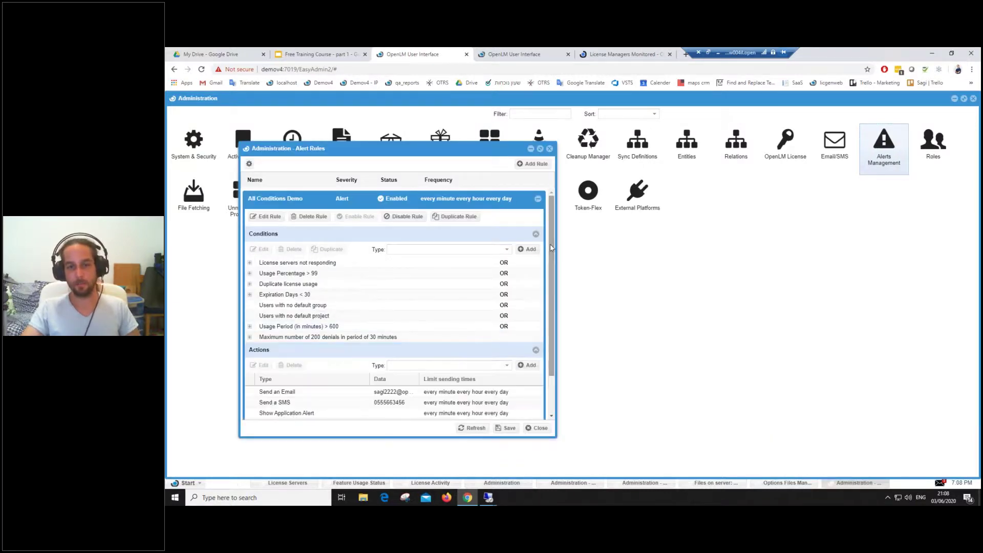
# Review the License servers not responding, Usage Percentage > 99 and Duplicate license usage conditions
pyautogui.scroll(-1, 551, 298)
pyautogui.scroll(1, 551, 298)
pyautogui.moveTo(483, 150); pyautogui.dragTo(585, 148)
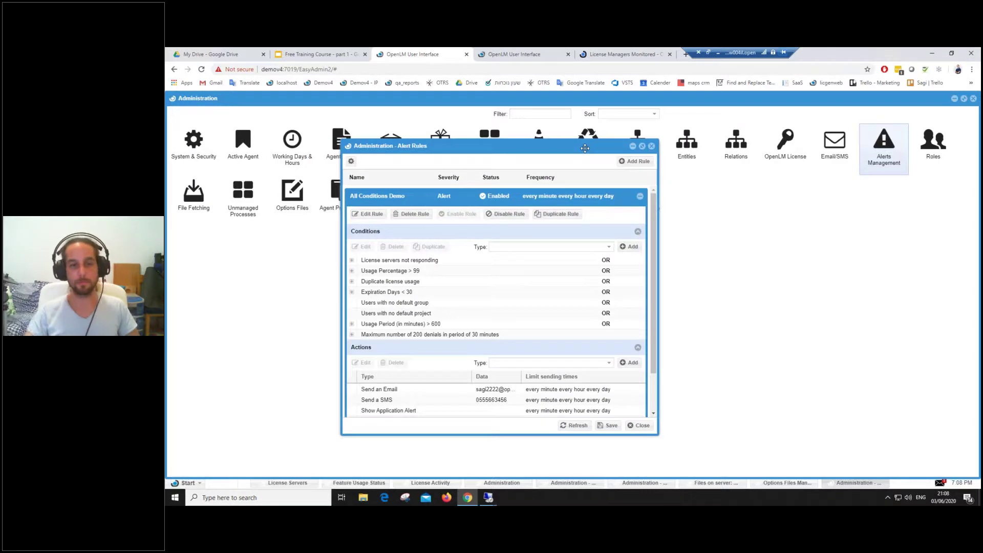
pyautogui.click(462, 262)
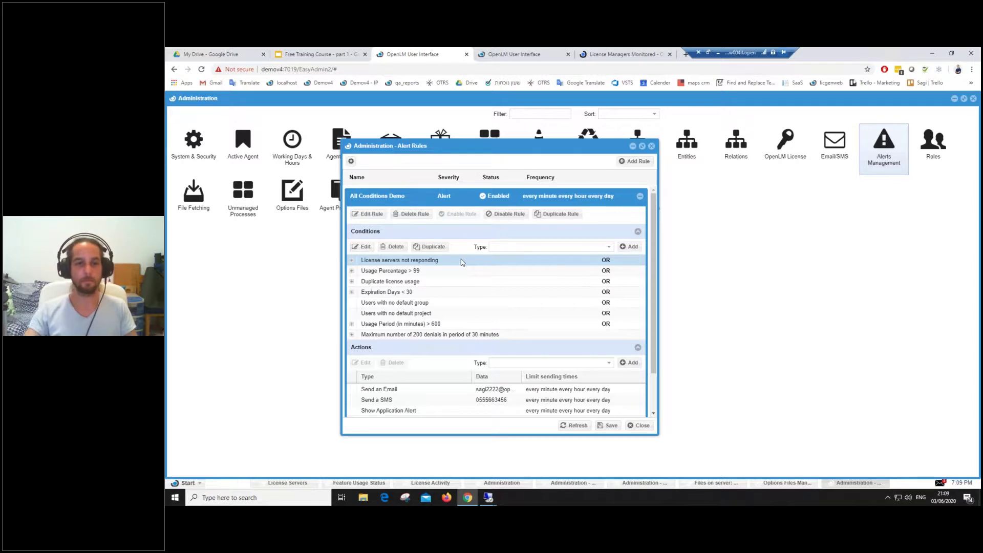
pyautogui.click(445, 272)
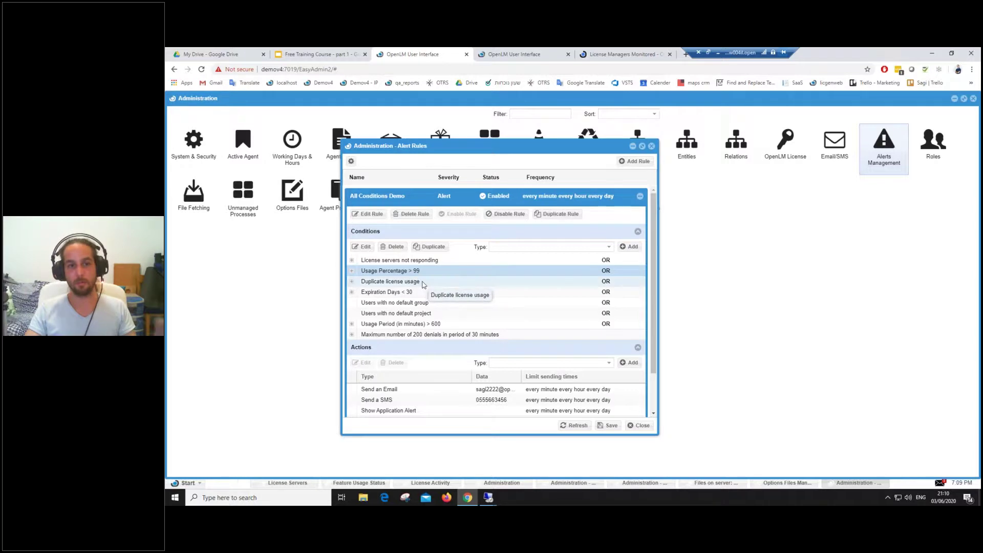
pyautogui.click(429, 283)
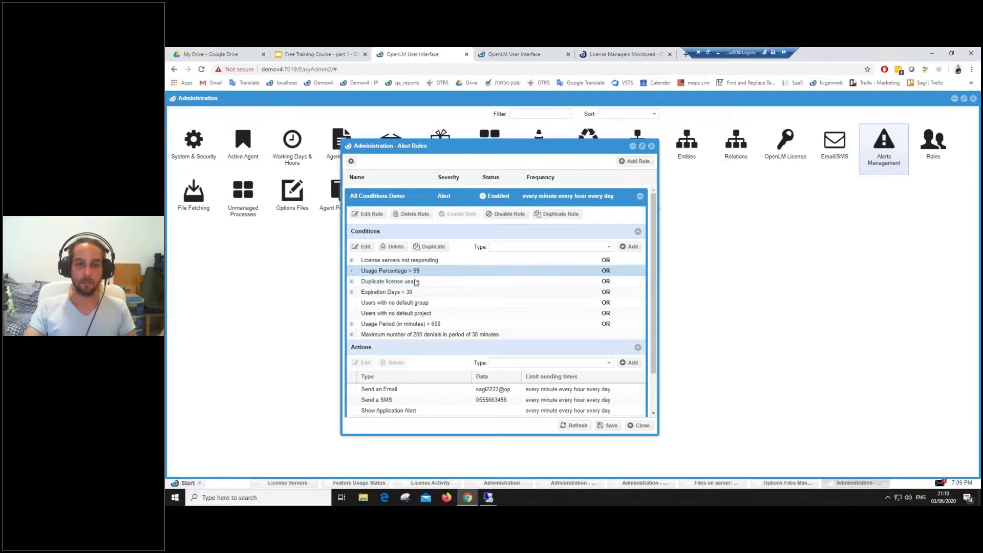
pyautogui.click(433, 284)
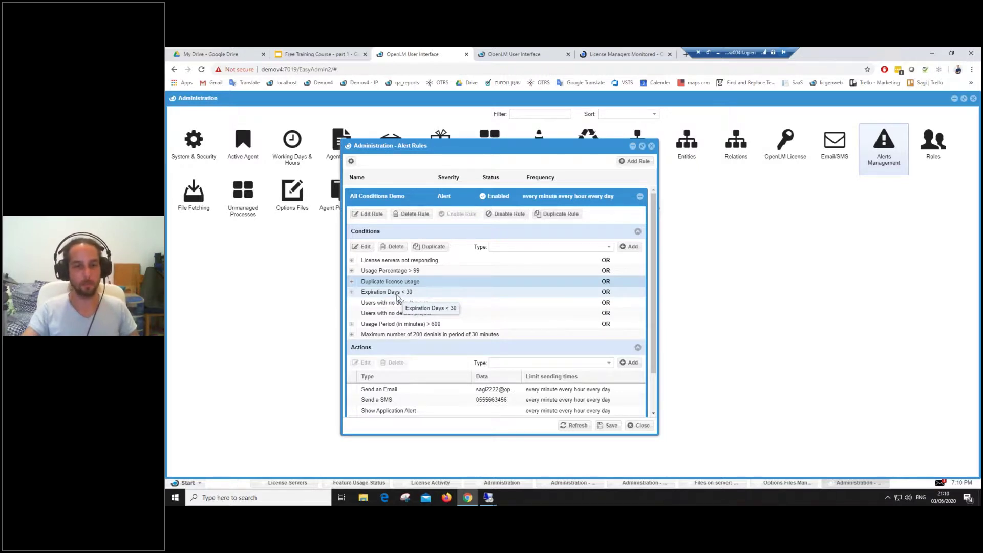
# Open the Expiration Days < 30 condition's settings and close them without changes
pyautogui.click(398, 294)
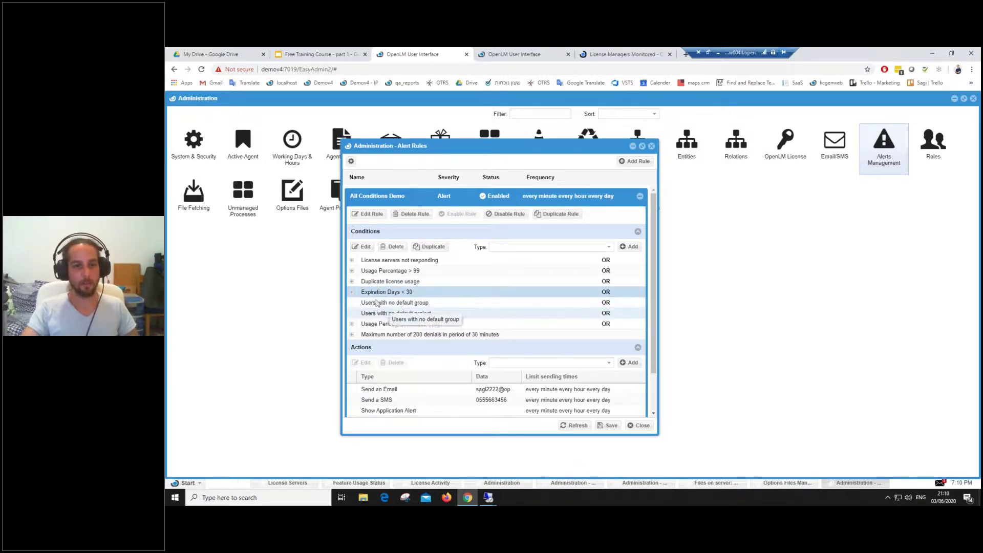
pyautogui.click(411, 296)
pyautogui.doubleClick(453, 291)
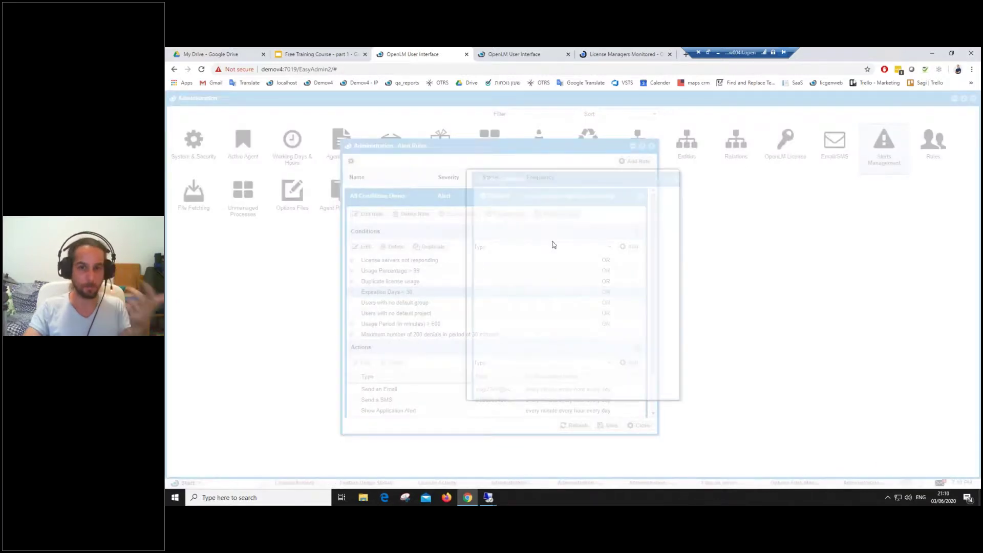
pyautogui.click(672, 203)
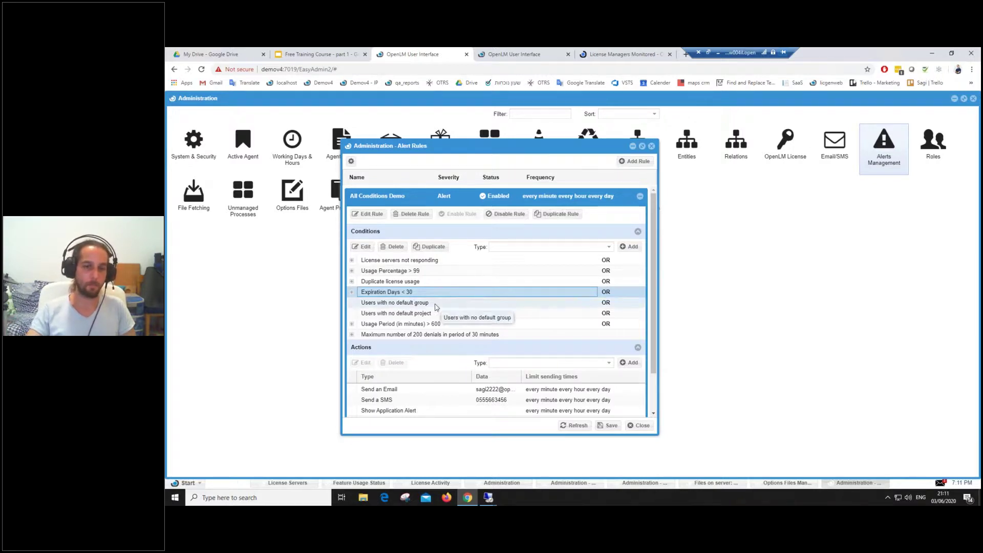
# Review the Usage Period > 600 and Users with no default project conditions, then close Alert Rules
pyautogui.click(442, 325)
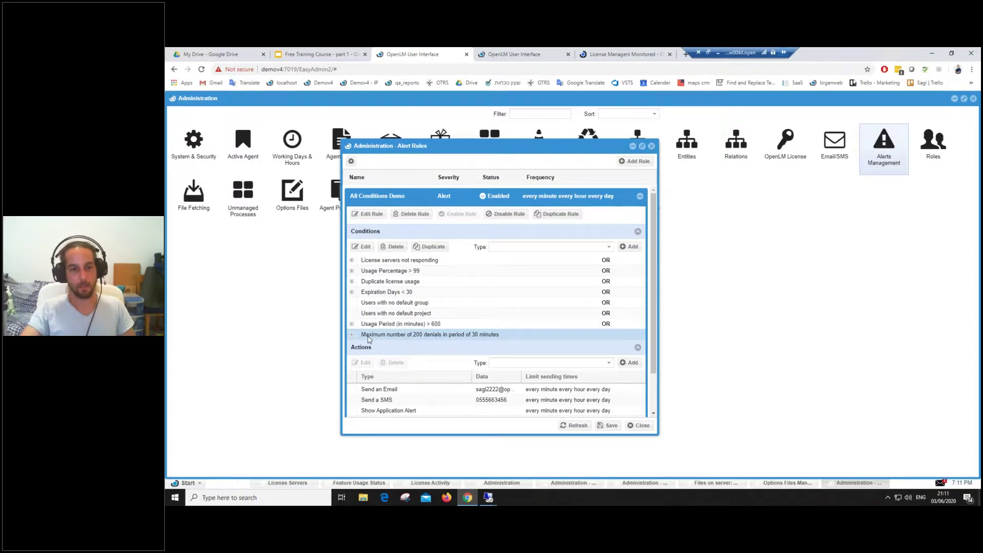
pyautogui.scroll(-1, 370, 338)
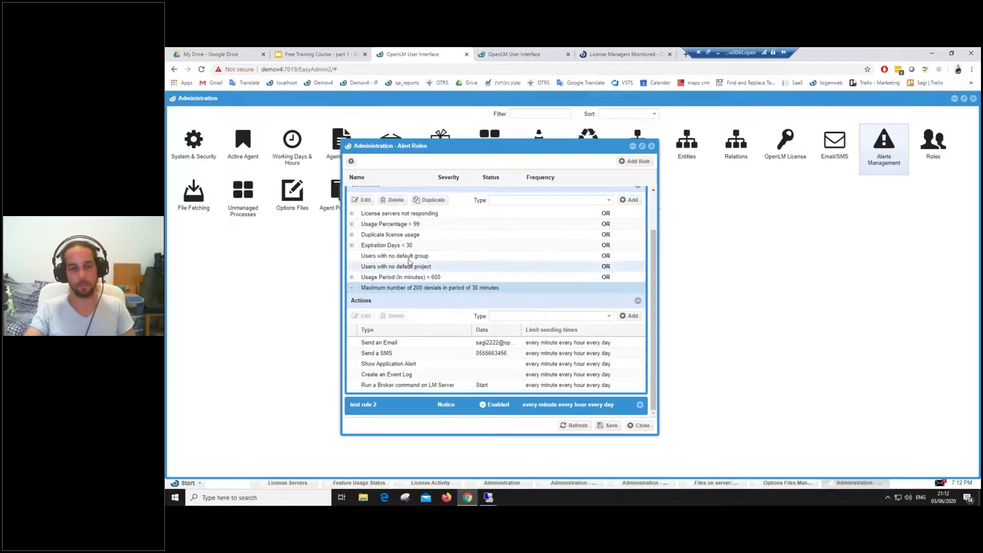
pyautogui.click(385, 265)
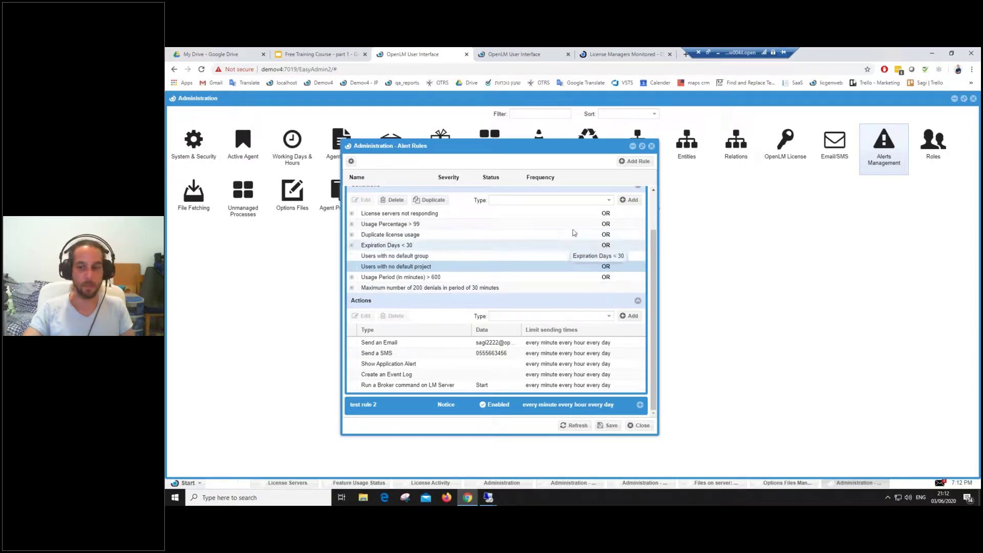
pyautogui.click(651, 147)
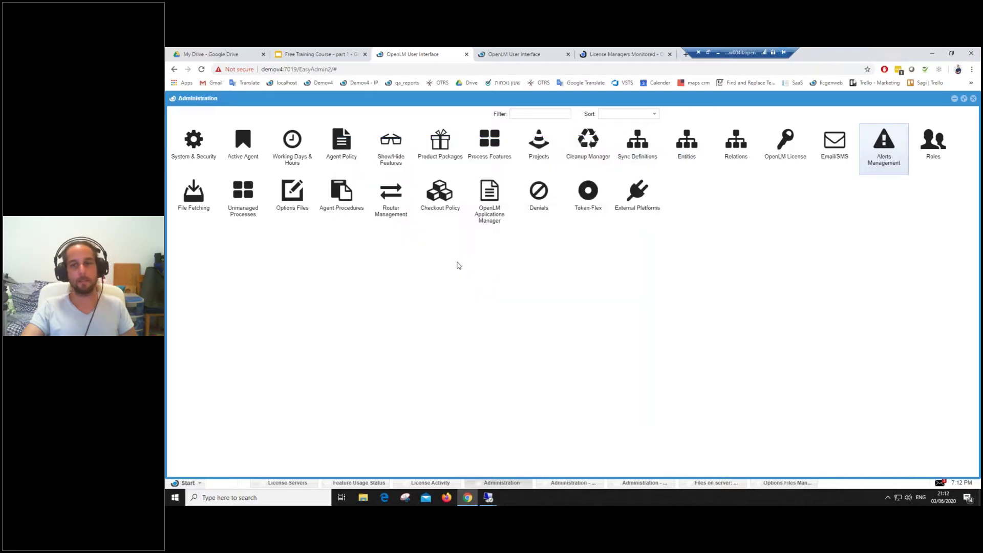
# Switch to the Free Training Course deck and view slides 2 and 4
pyautogui.click(492, 53)
pyautogui.click(312, 55)
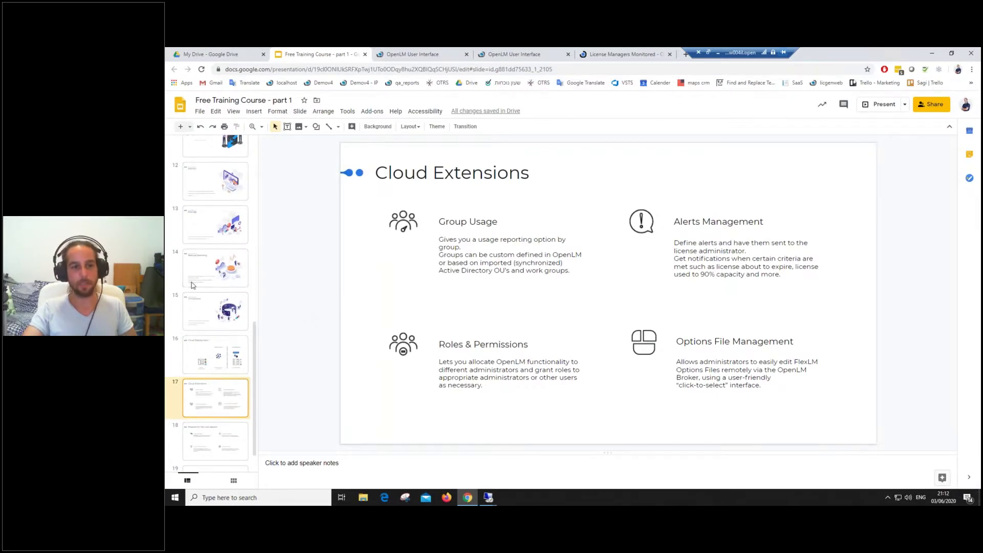
pyautogui.scroll(8, 205, 277)
pyautogui.click(217, 212)
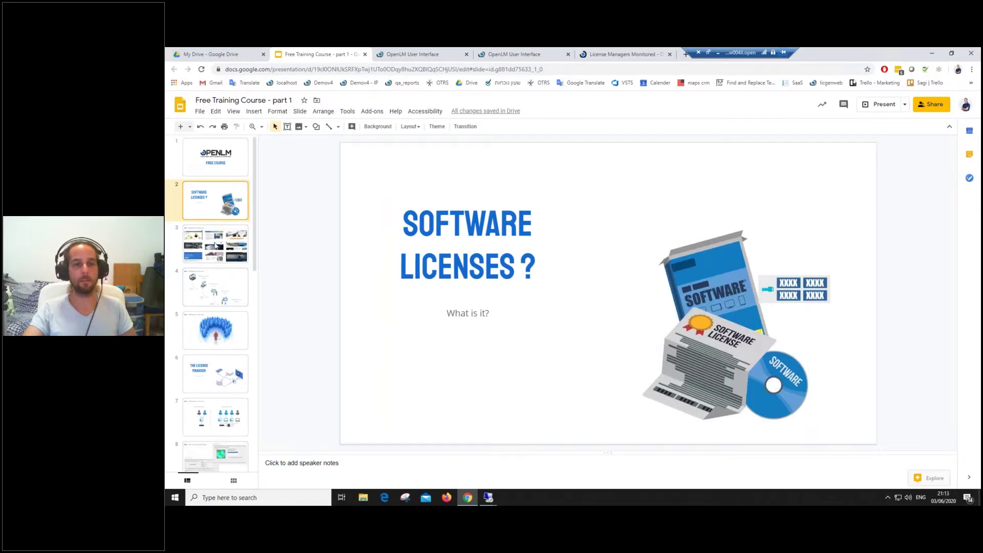
pyautogui.click(212, 288)
pyautogui.scroll(-3, 211, 272)
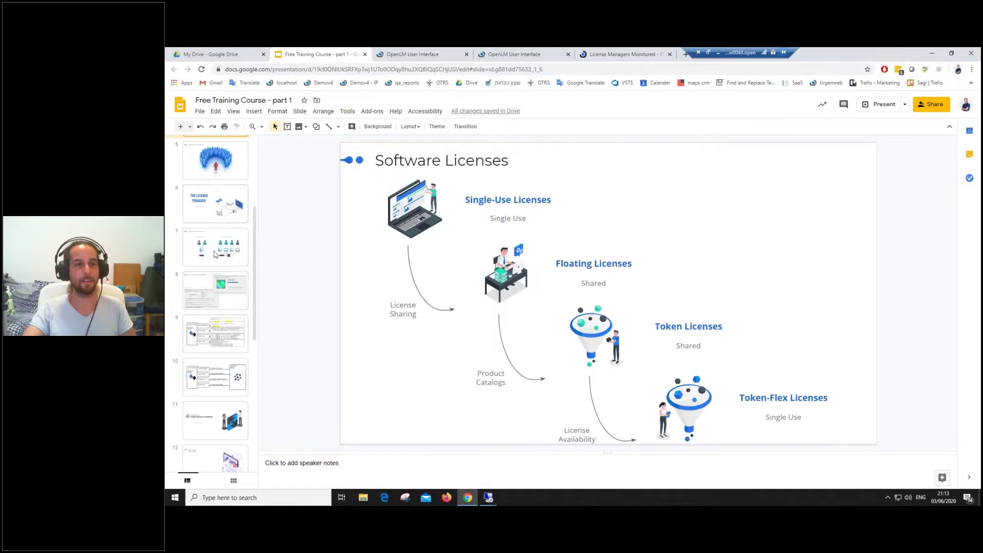
# Step through slides 5, 7, 14 and 17 to reach slide 18, 'Prepare for the next session'
pyautogui.click(215, 177)
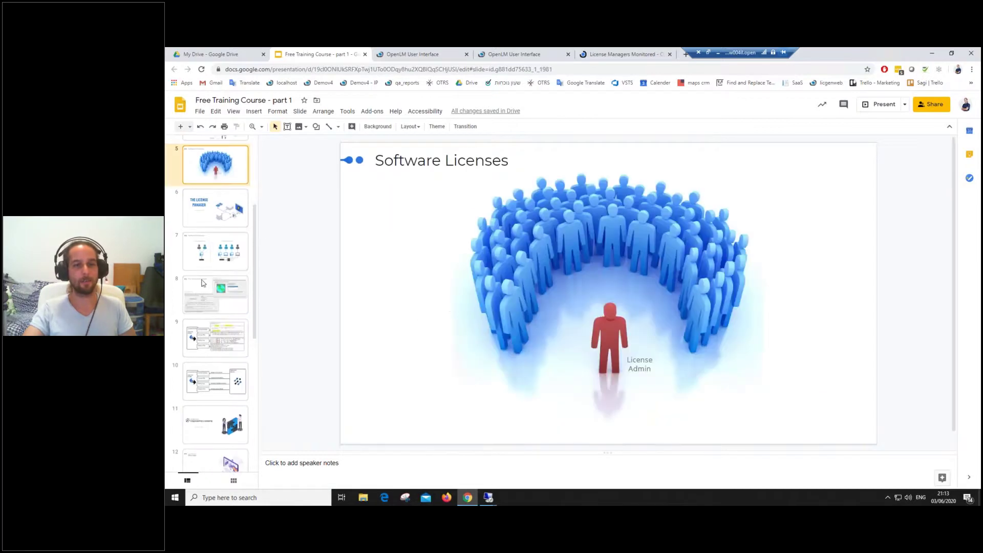
pyautogui.click(223, 261)
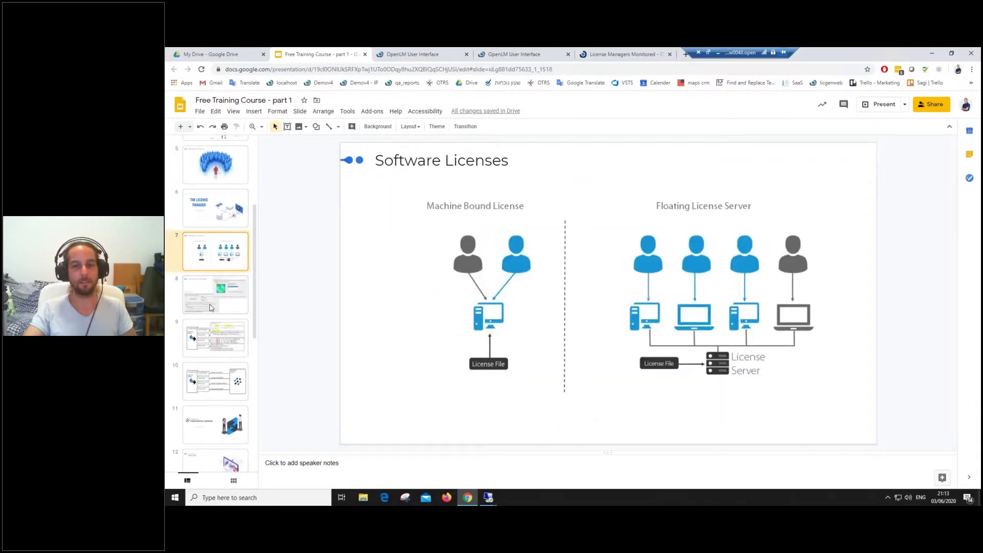
pyautogui.scroll(-5, 211, 302)
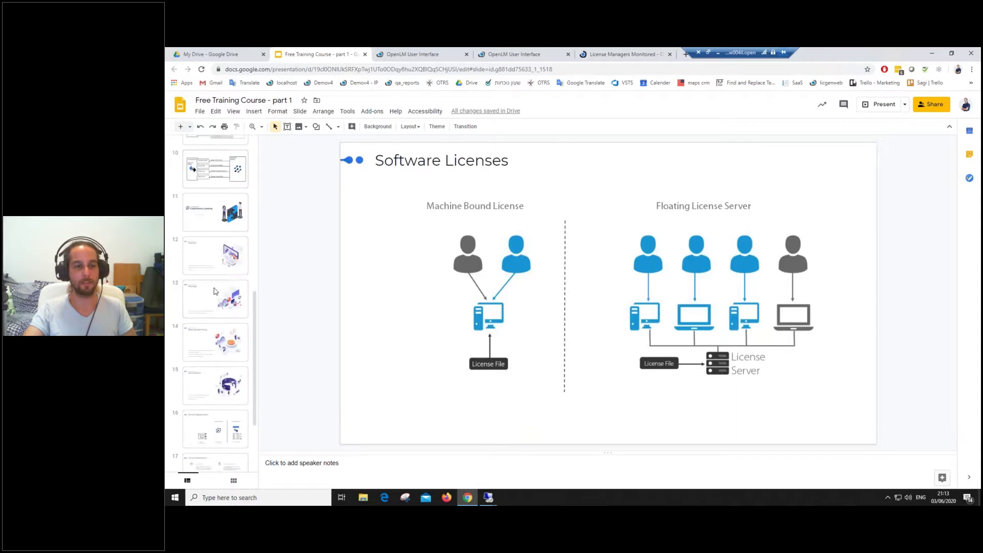
pyautogui.click(216, 289)
pyautogui.scroll(-2, 215, 306)
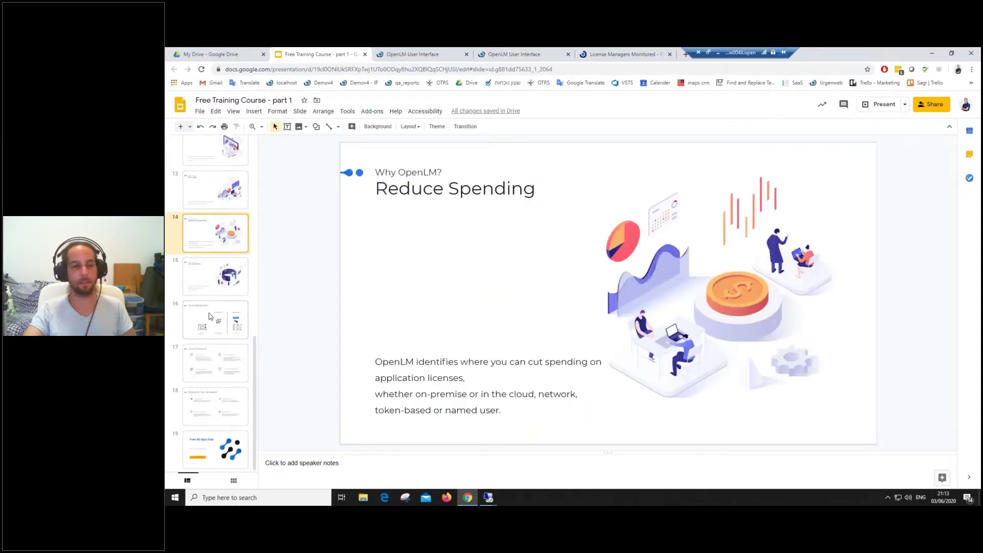
pyautogui.click(213, 365)
pyautogui.press('Down')
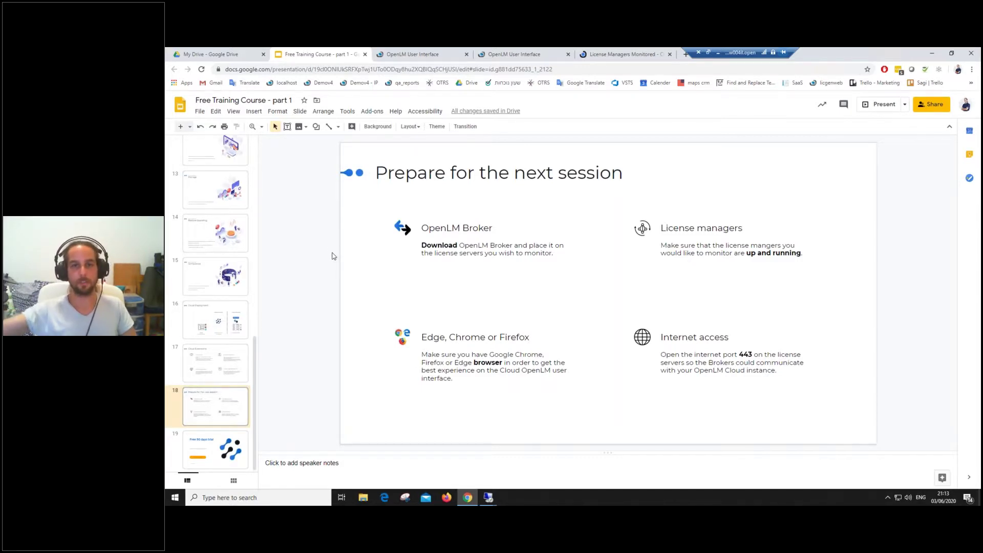
# On the openlm.com tab, run a site search for 'FlexLM' and browse the results
pyautogui.click(614, 51)
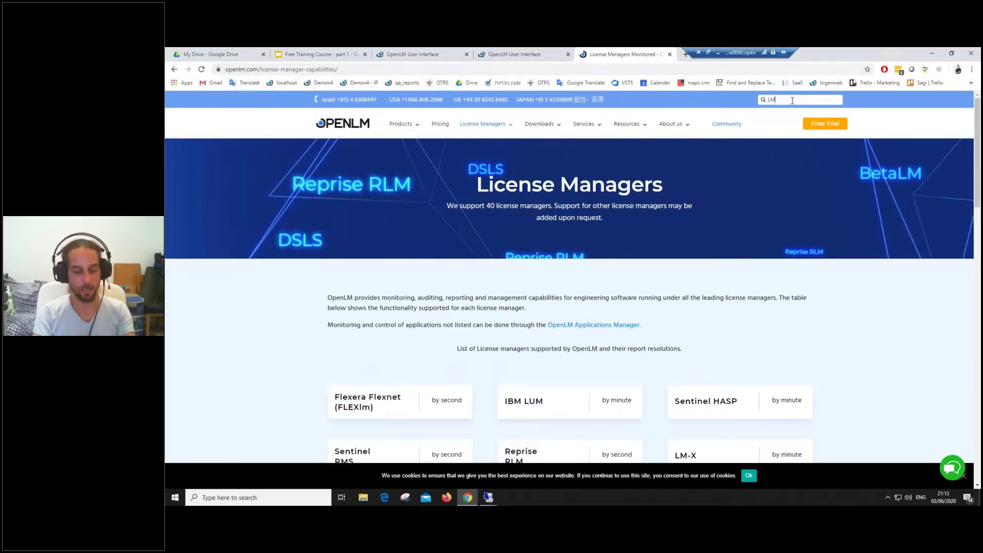
pyautogui.click(792, 101)
pyautogui.write('FlexLM')
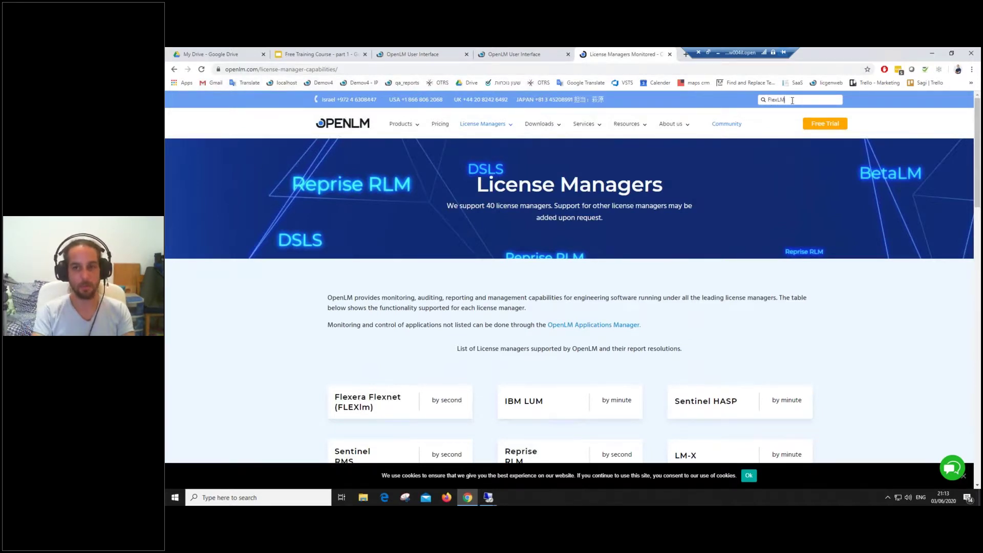
pyautogui.press('Return')
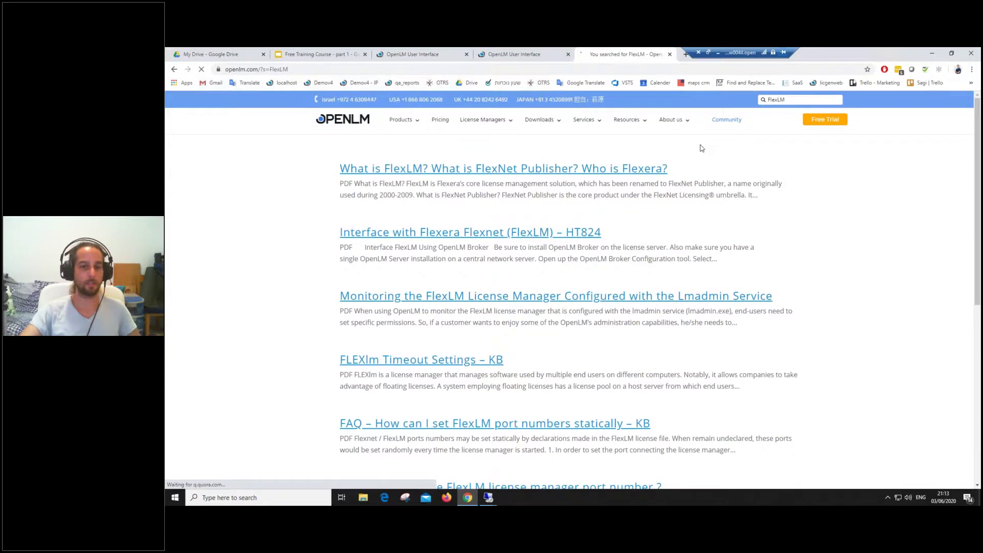
pyautogui.scroll(-3, 470, 233)
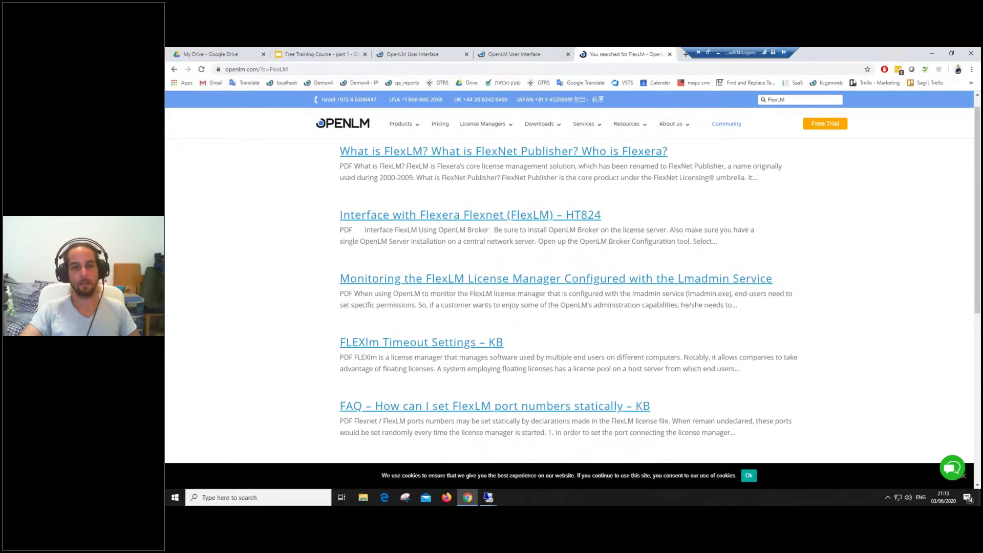
pyautogui.scroll(3, 274, 237)
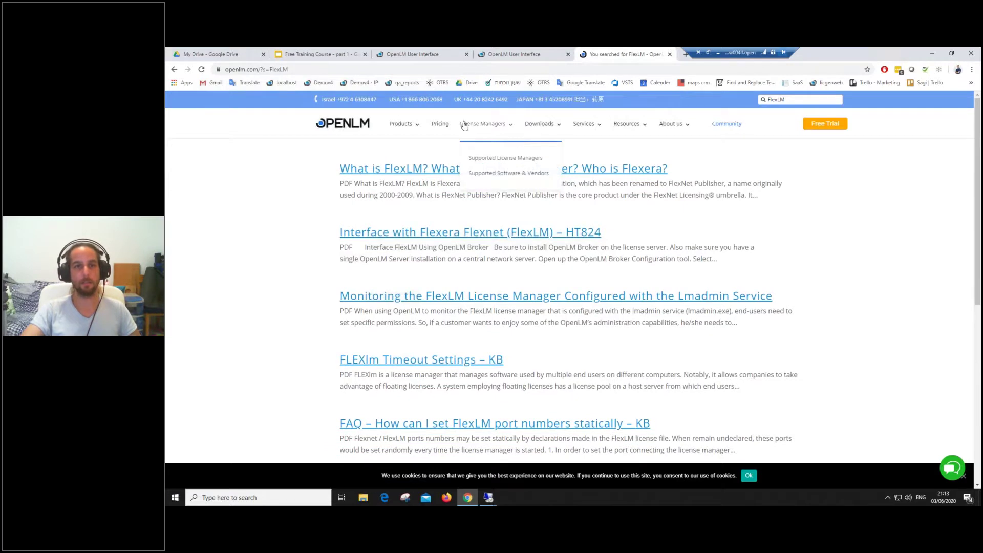
# Open About us > Contact Us and scroll down to the regional office cards
pyautogui.moveTo(677, 124)
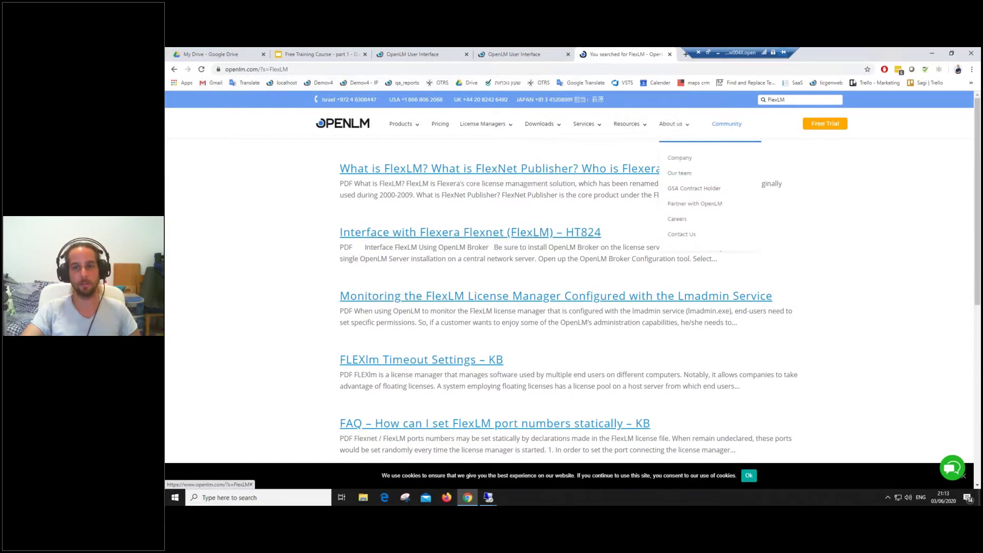
pyautogui.click(684, 235)
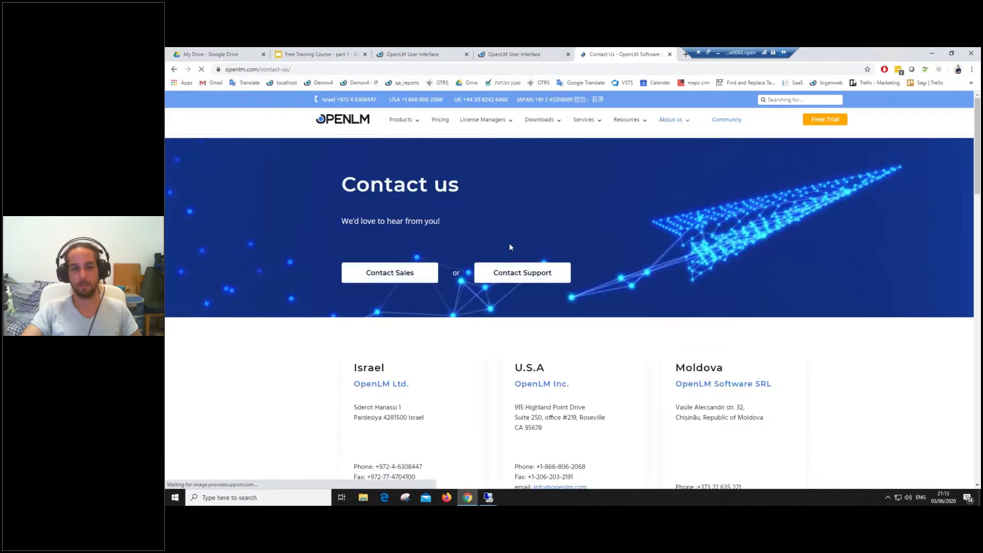
pyautogui.scroll(-3, 584, 298)
pyautogui.scroll(-5, 584, 298)
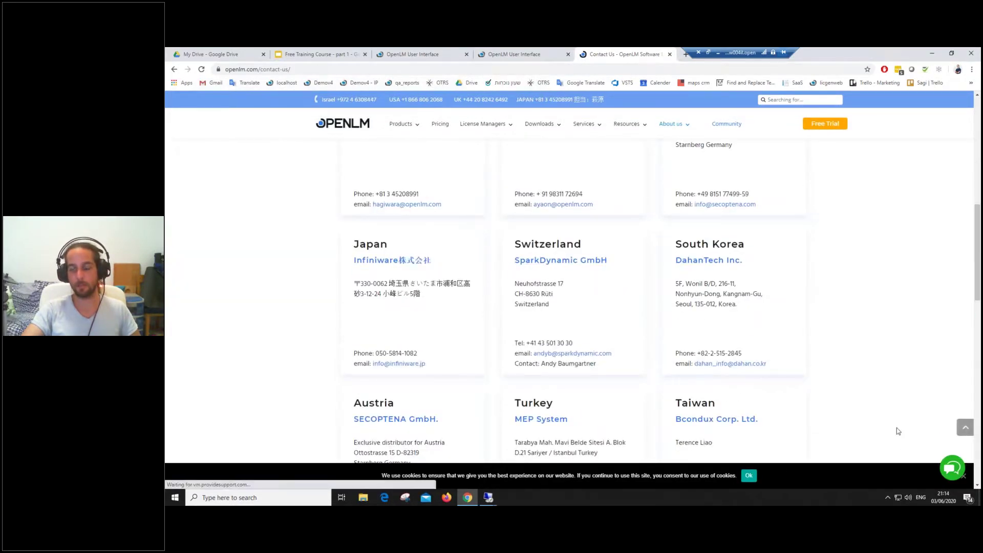
# Open and close the online support chat, then return to the Google Slides deck
pyautogui.click(954, 465)
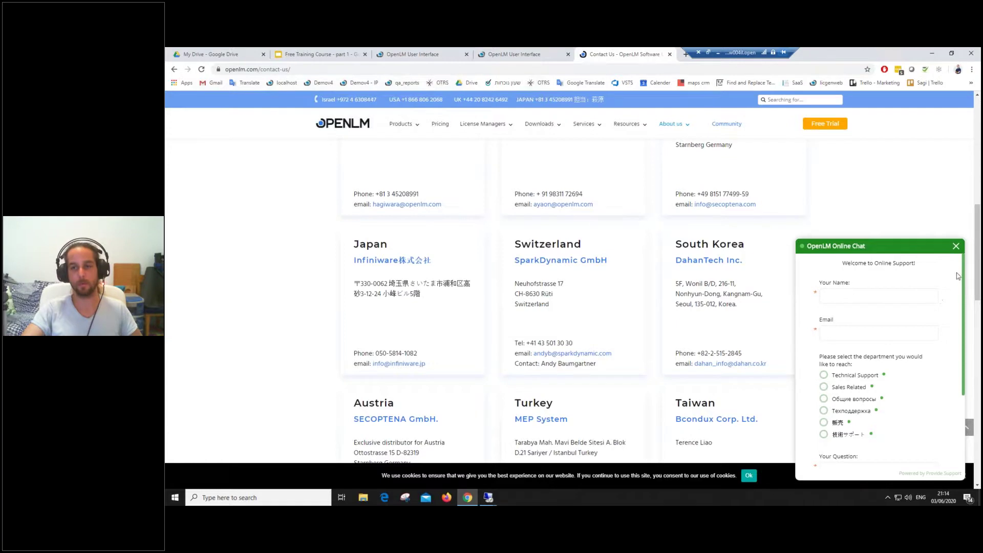
pyautogui.click(956, 247)
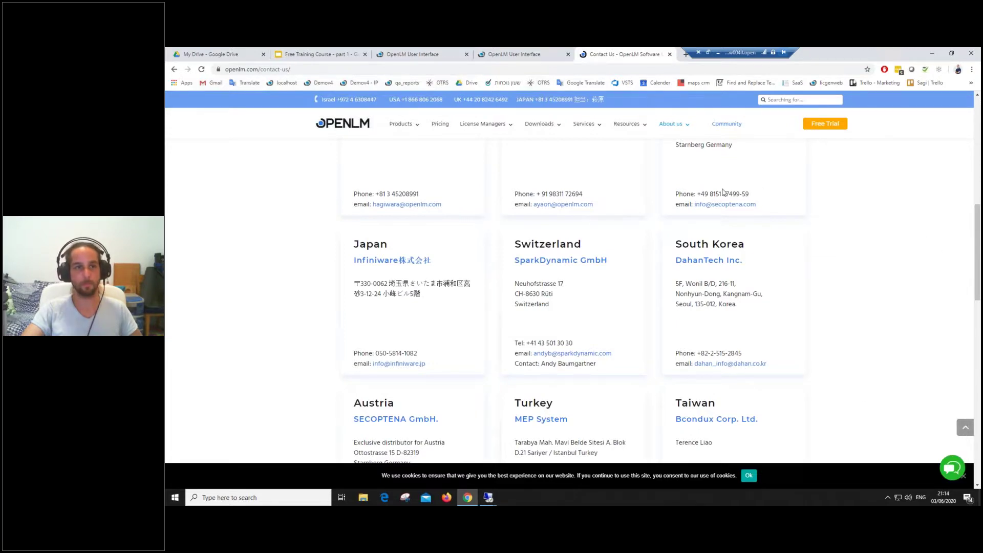
pyautogui.click(323, 53)
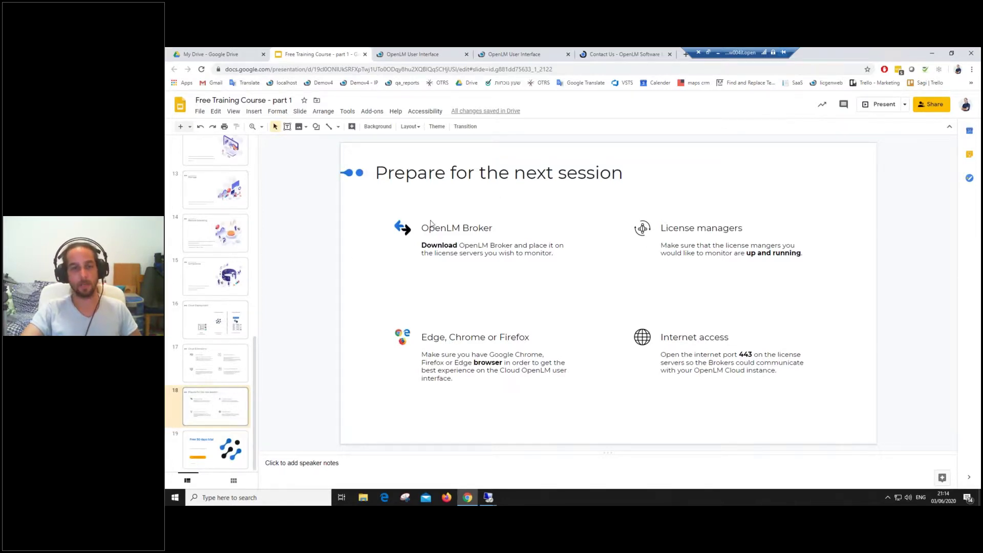
# Present slide 18 full screen, exit the slideshow, and switch to the OpenLM Contact Us tab
pyautogui.hotkey('ctrl', 'F5')
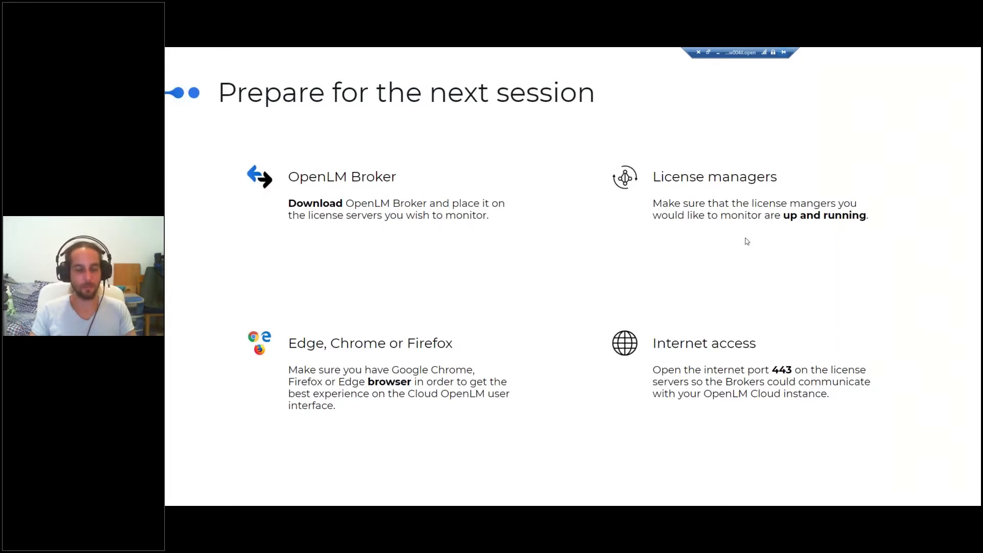
pyautogui.press('Escape')
pyautogui.click(622, 54)
# Open Downloads > Free Trial, view the Broker v4.9.0 additional components, then return to the slides
pyautogui.moveTo(543, 128)
pyautogui.click(544, 157)
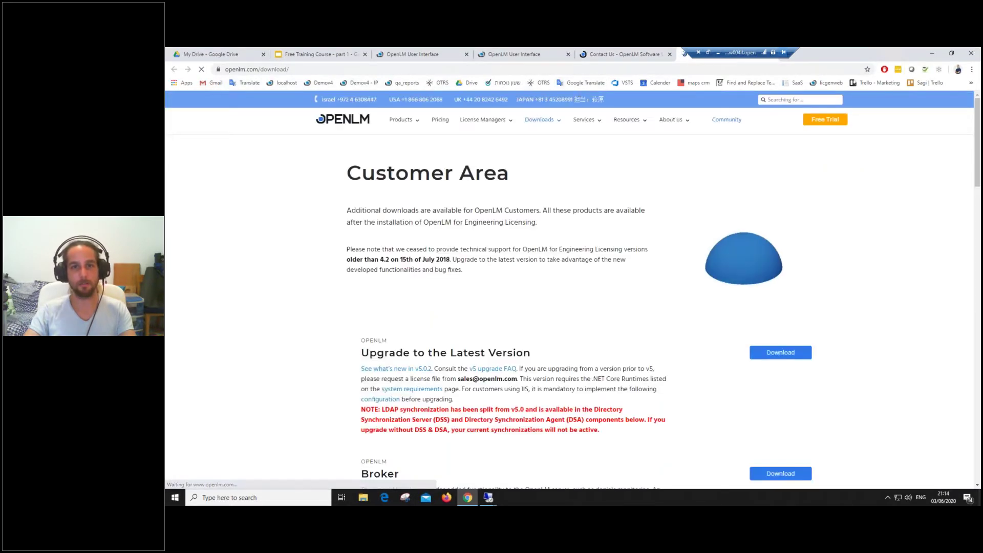
pyautogui.click(543, 153)
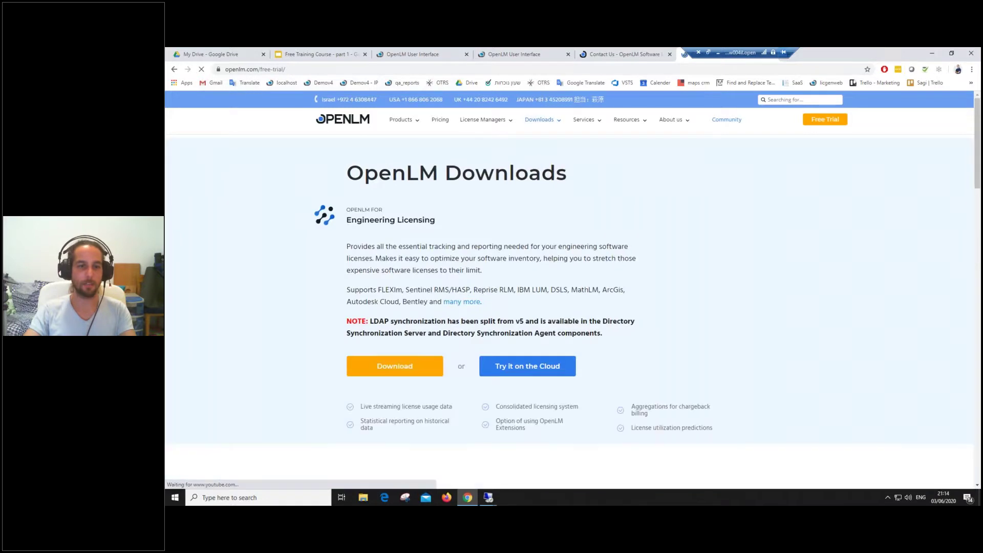
pyautogui.scroll(-3, 539, 151)
pyautogui.scroll(-6, 518, 250)
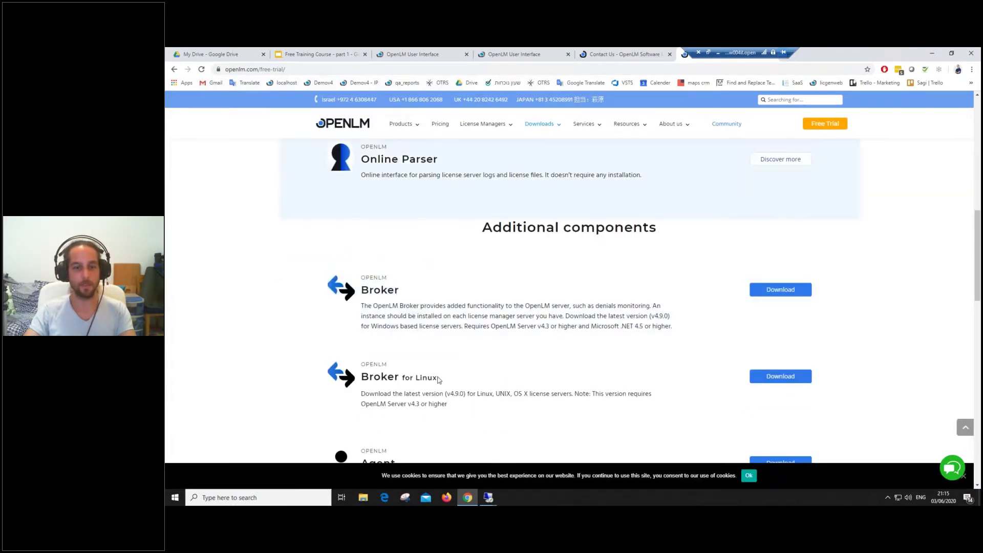
pyautogui.click(488, 498)
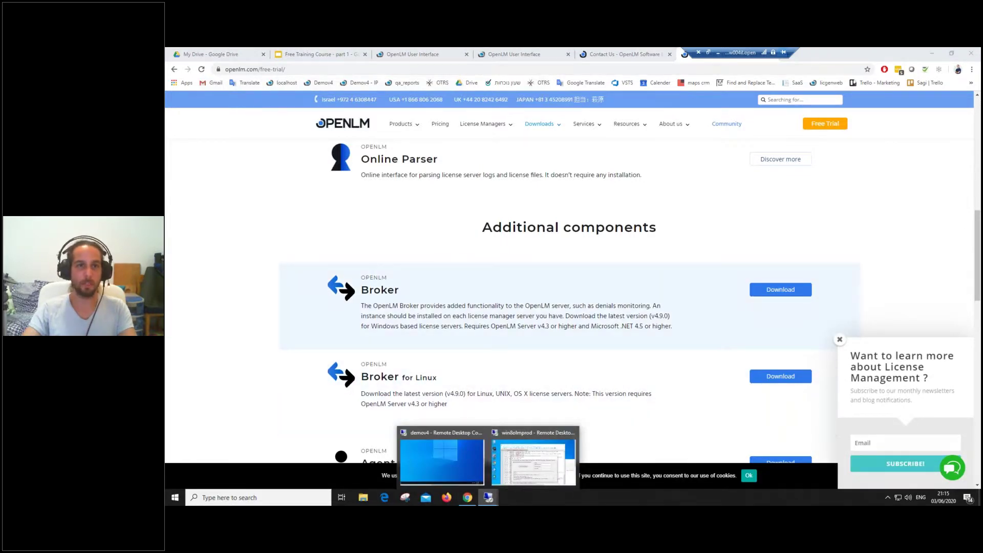
pyautogui.hotkey('ctrl', '2')
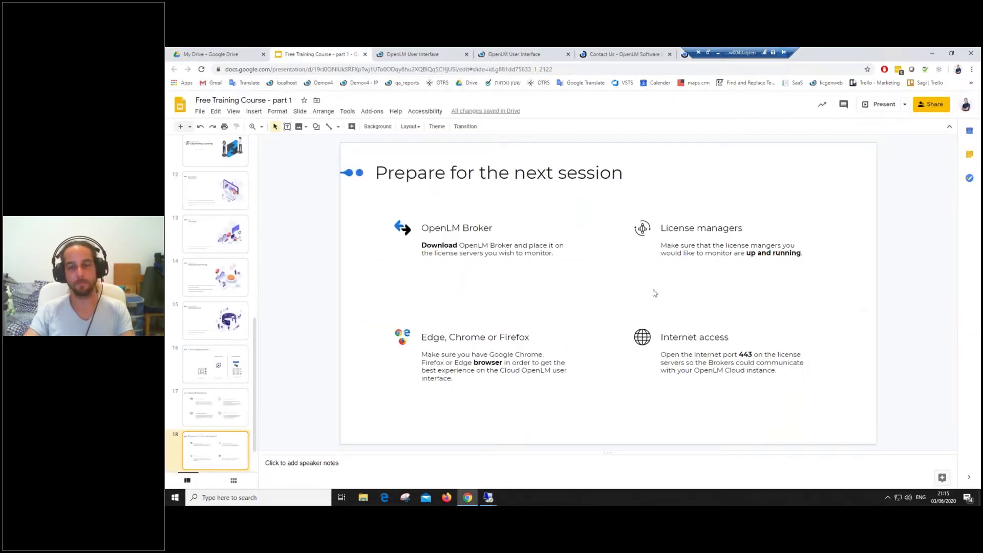
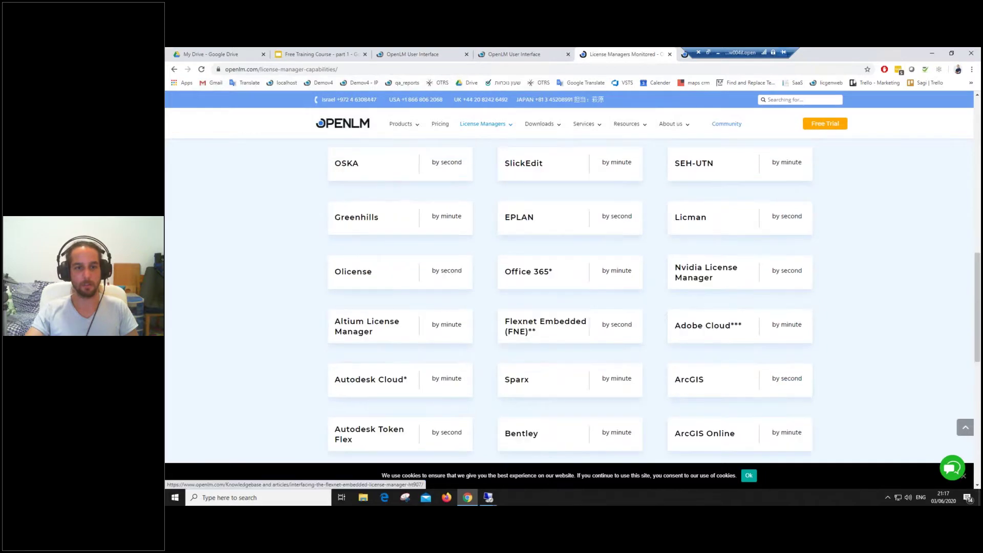
pyautogui.scroll(3, 578, 315)
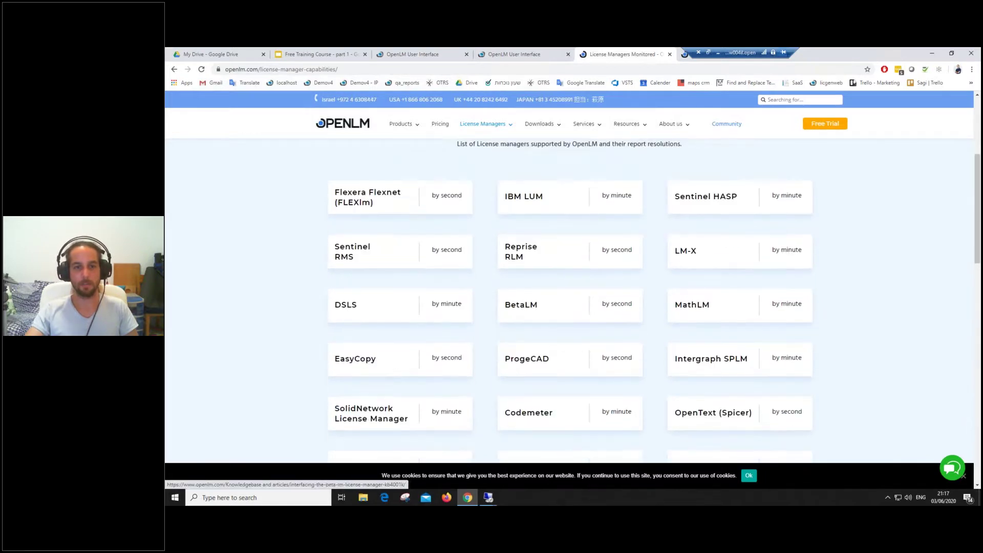
pyautogui.scroll(-4, 577, 315)
pyautogui.scroll(-7, 581, 307)
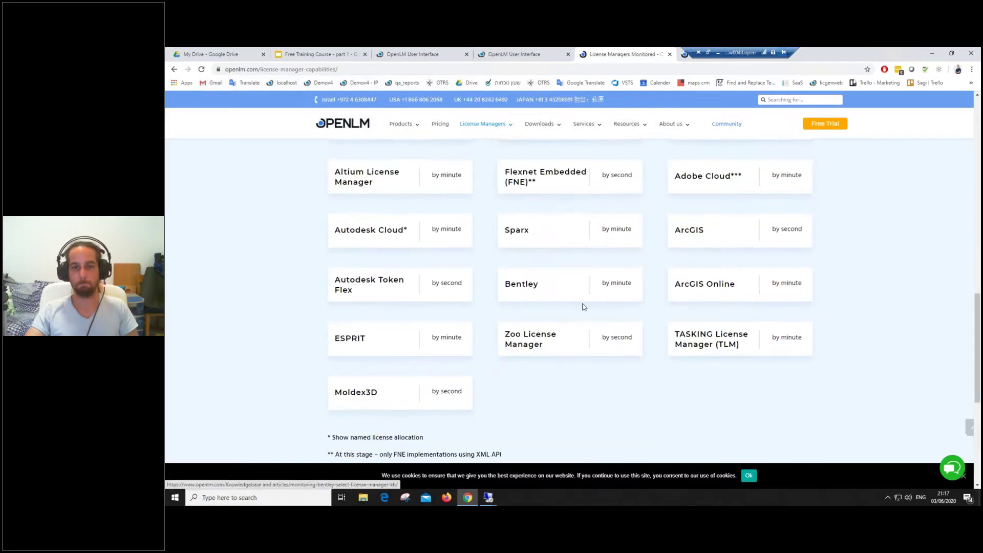
pyautogui.scroll(6, 553, 323)
pyautogui.scroll(4, 567, 321)
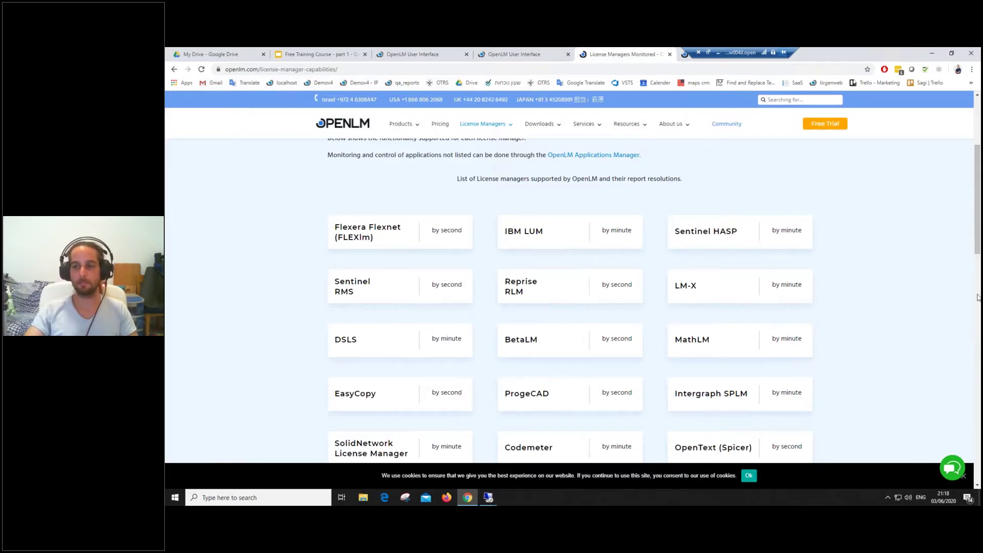
pyautogui.click(977, 264)
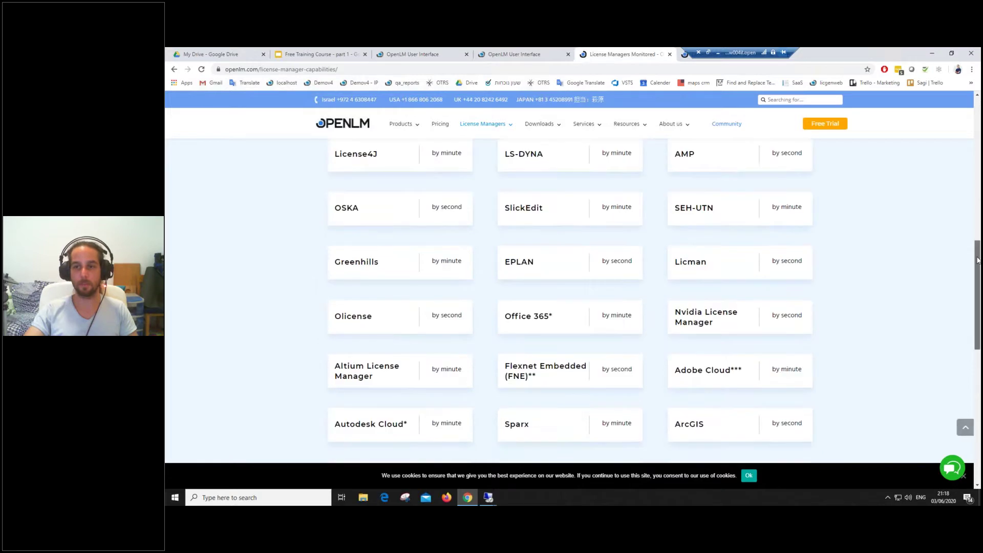
pyautogui.moveTo(977, 247); pyautogui.dragTo(978, 219)
pyautogui.scroll(5, 889, 259)
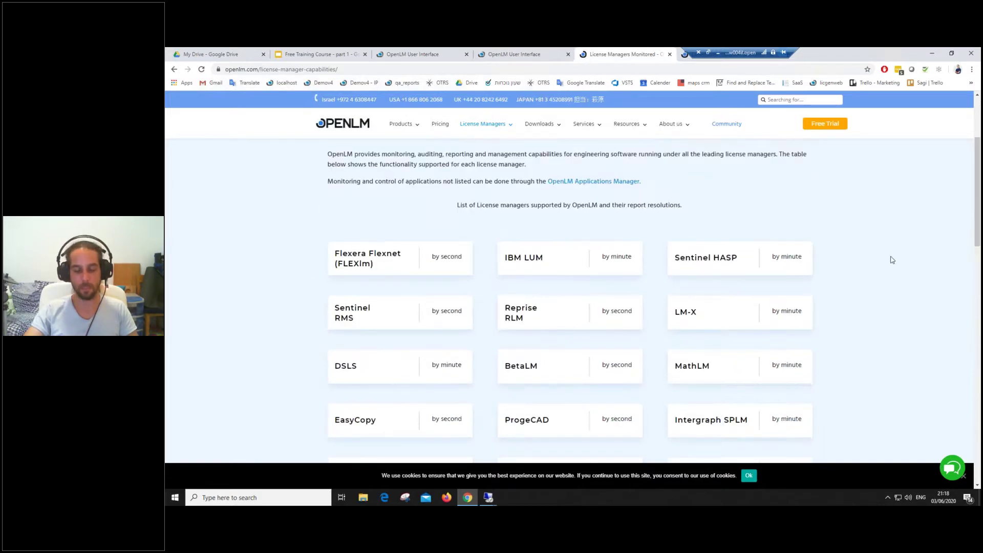
pyautogui.click(838, 311)
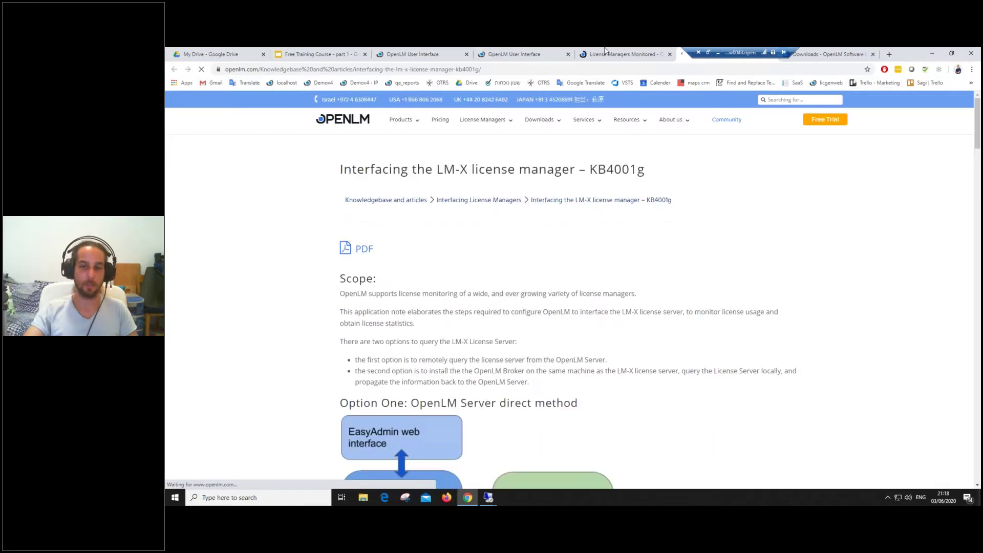
pyautogui.click(605, 51)
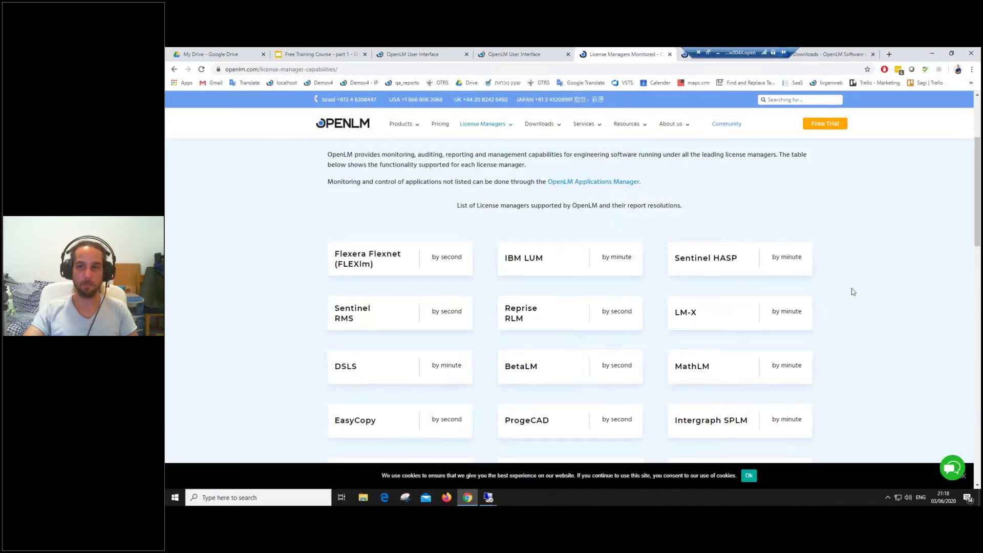
pyautogui.scroll(3, 745, 278)
pyautogui.scroll(1, 669, 281)
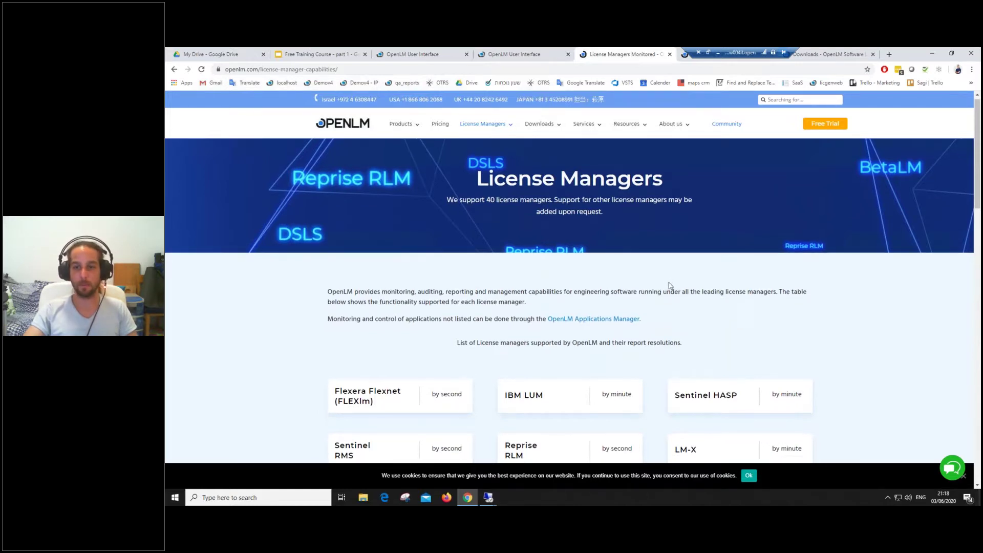
pyautogui.scroll(-10, 670, 285)
pyautogui.scroll(7, 676, 293)
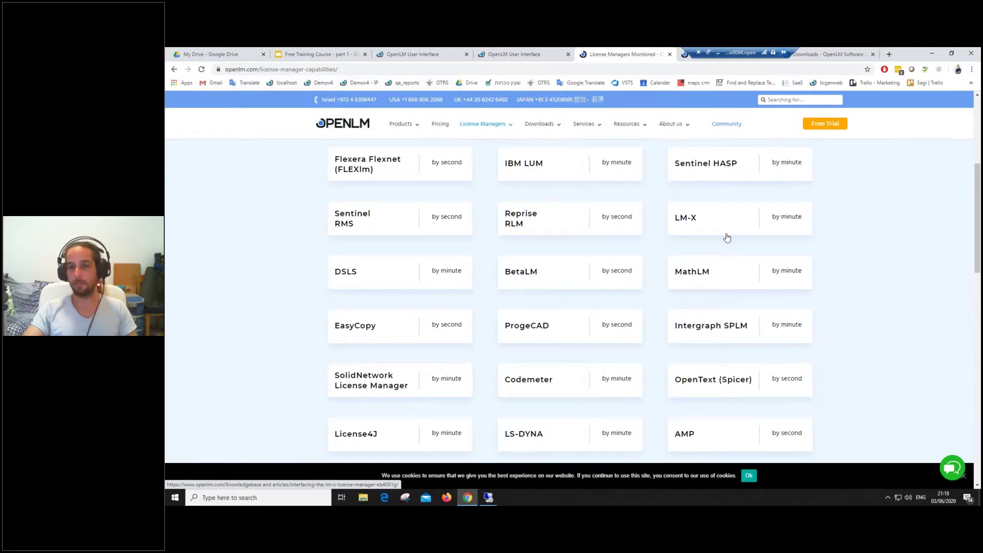
pyautogui.scroll(1, 728, 237)
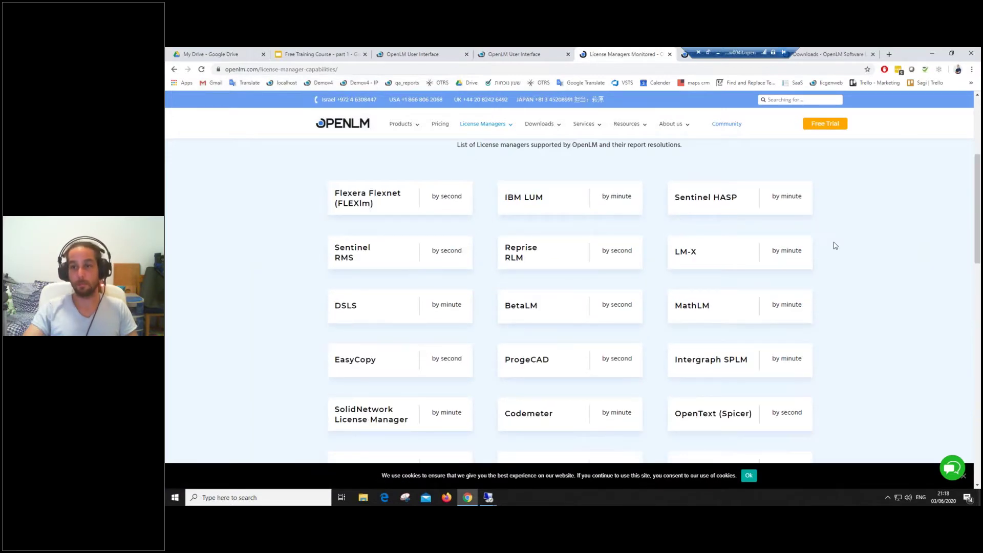
pyautogui.scroll(4, 833, 249)
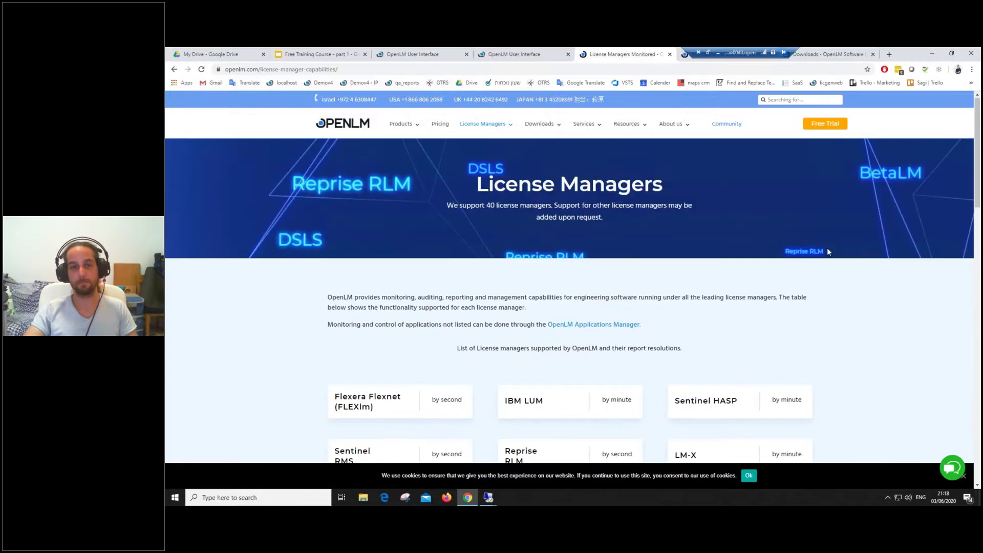
pyautogui.moveTo(540, 126)
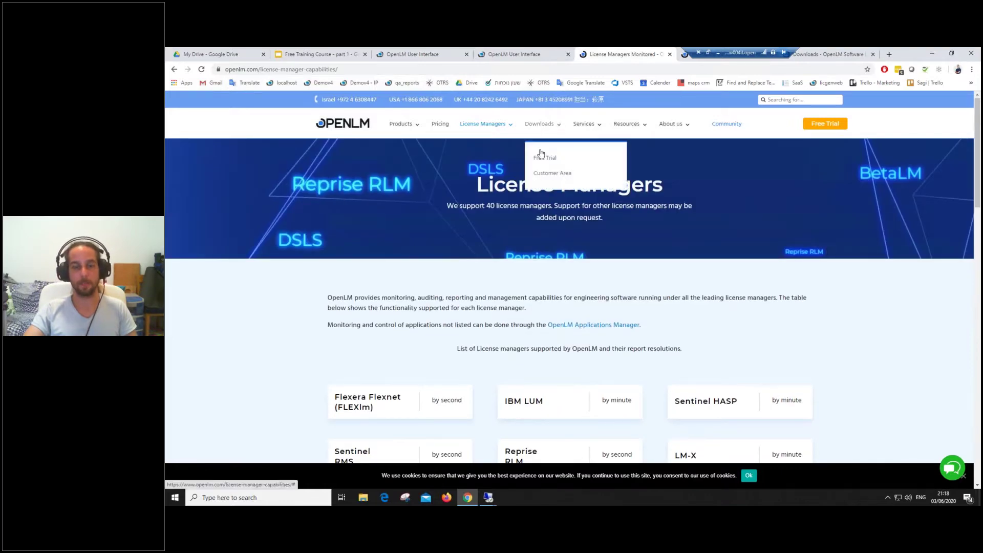
pyautogui.click(558, 125)
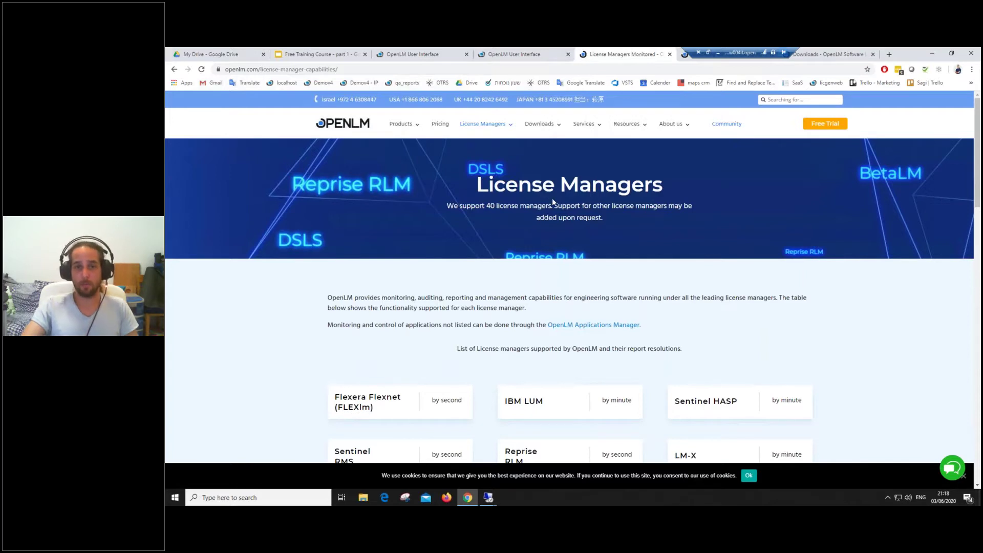
pyautogui.moveTo(586, 131)
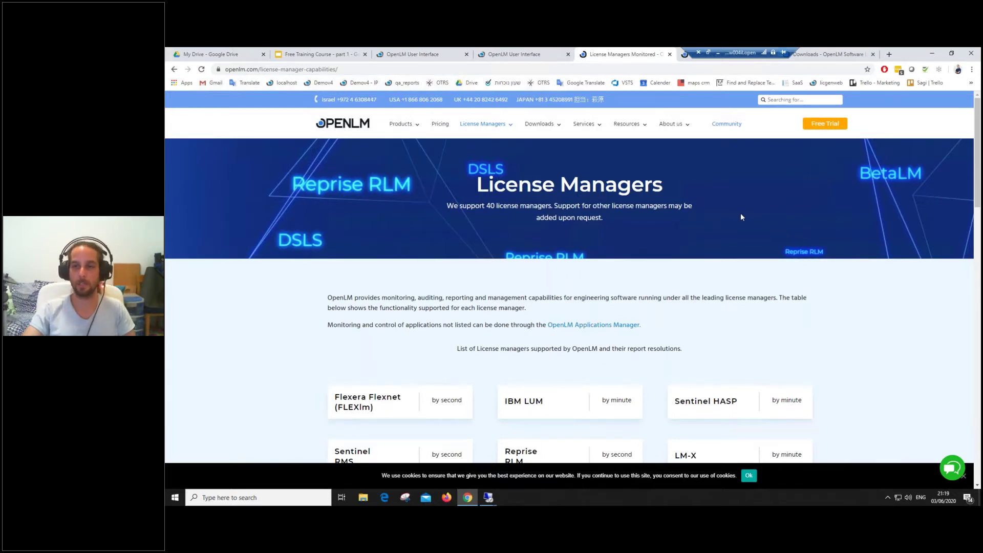
pyautogui.click(318, 53)
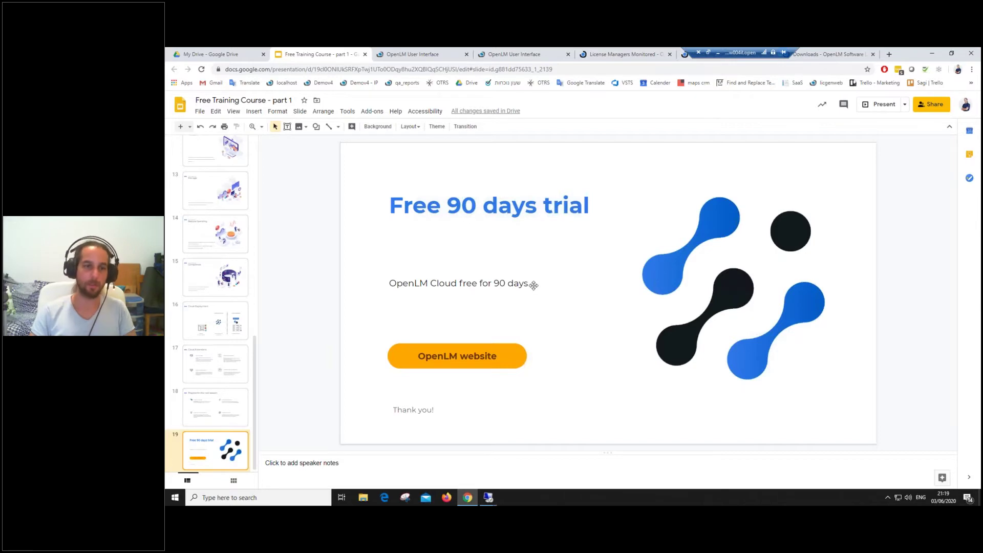
# Show slide 19, 'Free 90 days trial', then bring up the demov4 remote desktop session
pyautogui.scroll(8, 238, 251)
pyautogui.scroll(-2, 235, 260)
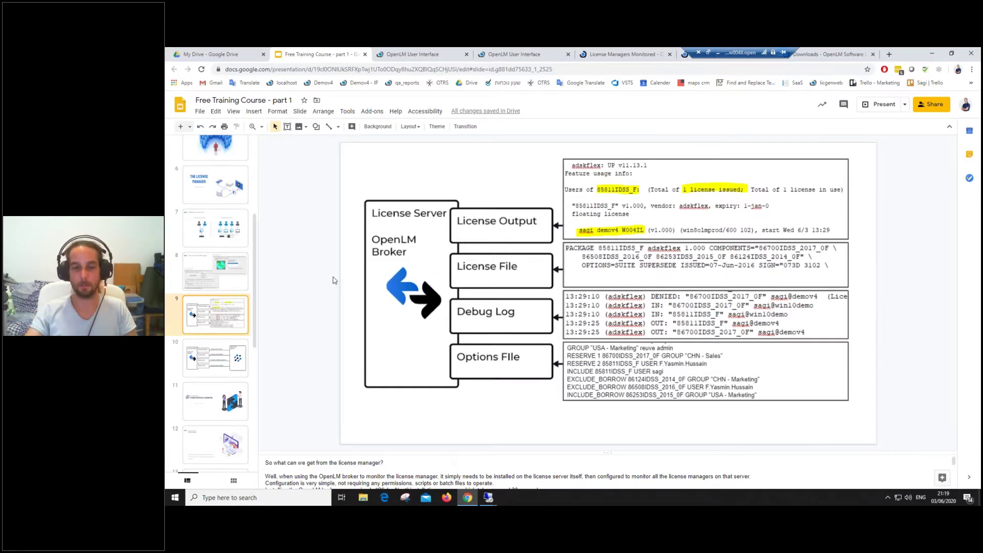
pyautogui.scroll(-6, 194, 374)
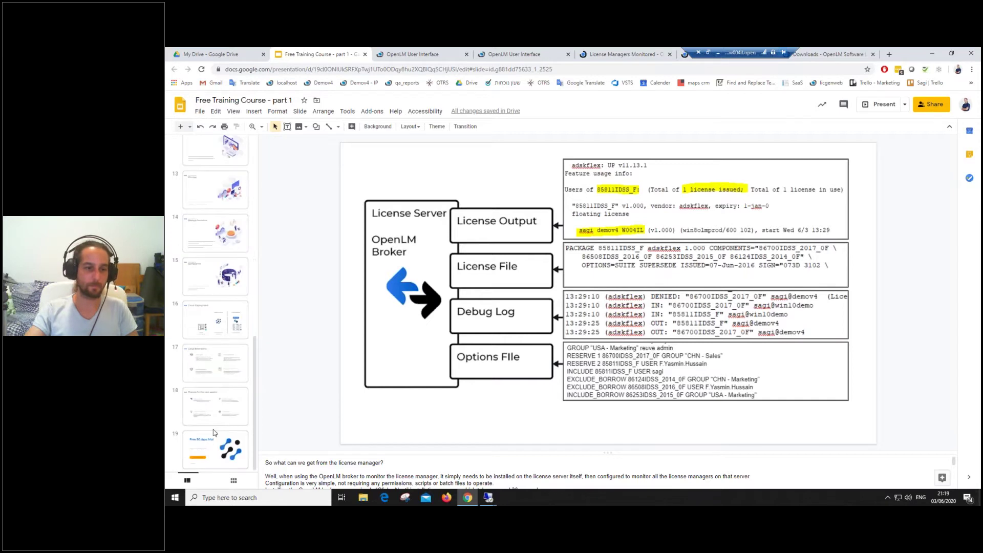
pyautogui.click(219, 444)
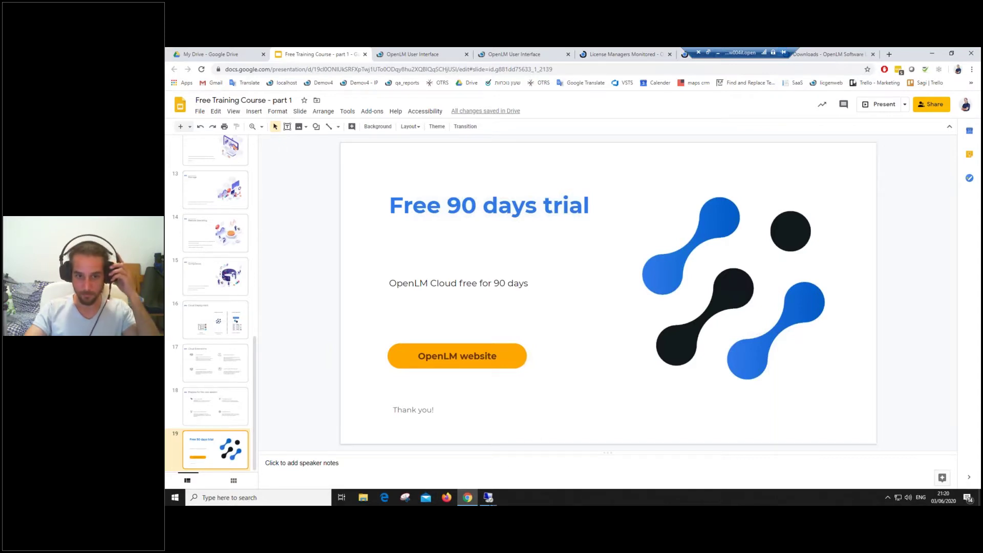
pyautogui.moveTo(488, 497)
pyautogui.click(462, 466)
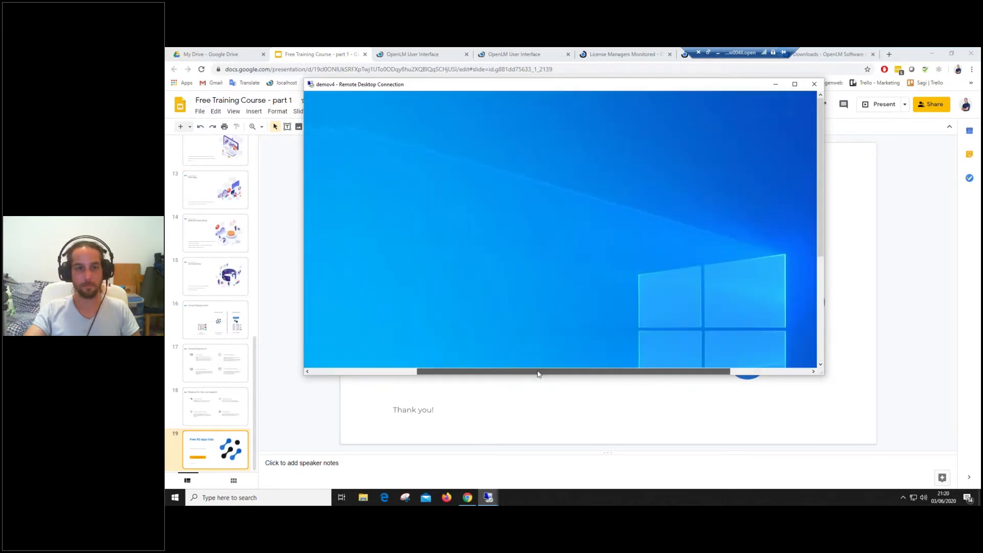
# Launch AutoCAD 2017 on the remote machine and enlarge the demov4 window
pyautogui.doubleClick(310, 279)
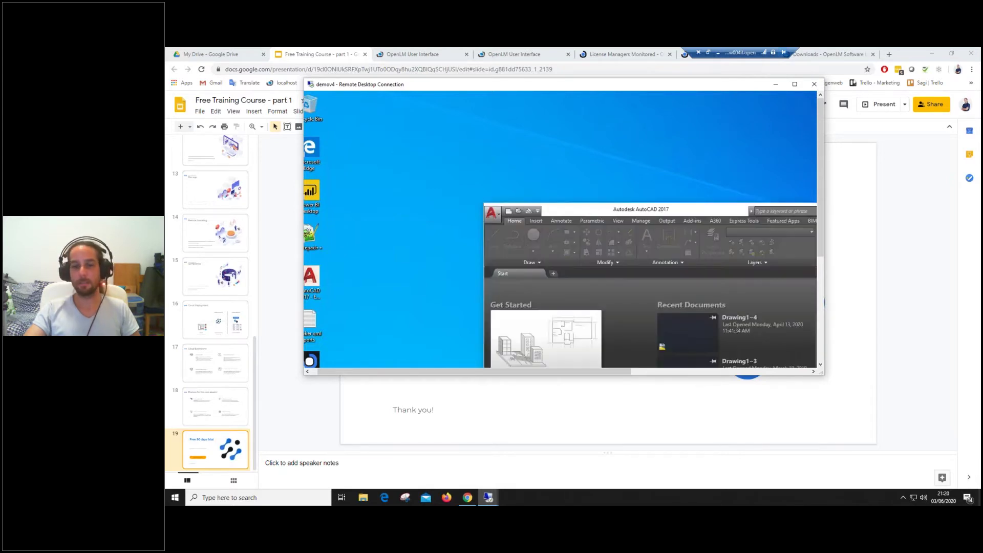
pyautogui.moveTo(627, 375); pyautogui.dragTo(706, 376)
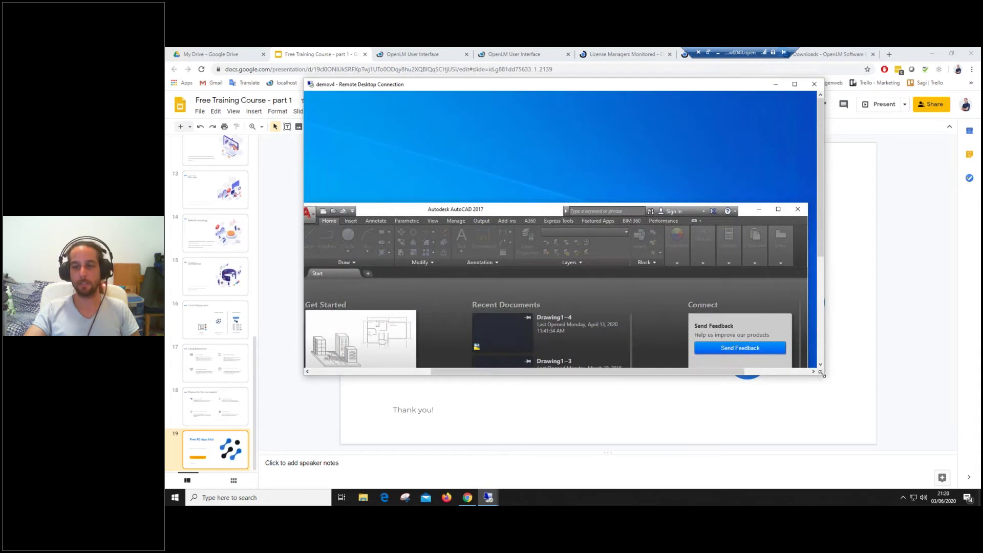
pyautogui.moveTo(842, 389); pyautogui.dragTo(906, 440)
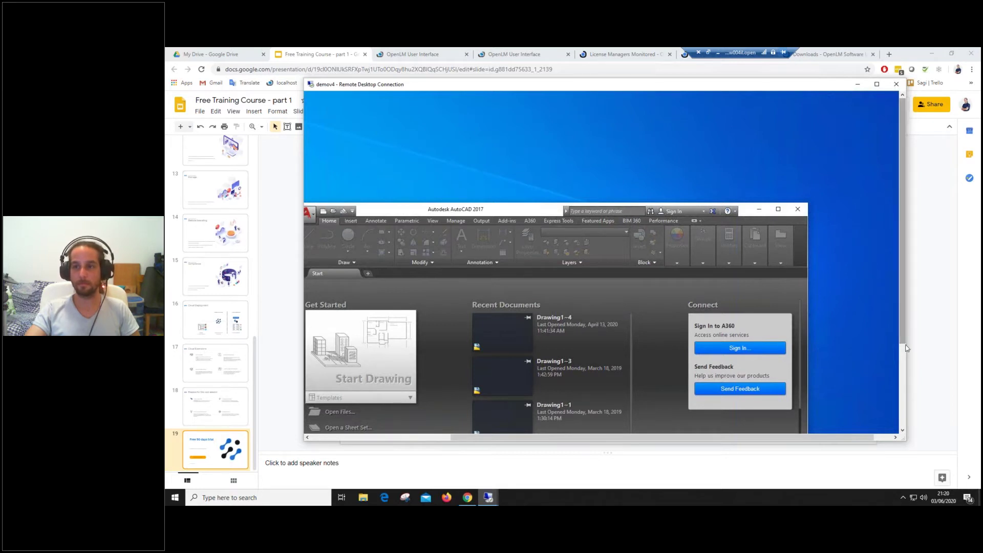
# Resize and reposition the remote window, then minimize it and return to OpenLM
pyautogui.moveTo(907, 355); pyautogui.dragTo(906, 415)
pyautogui.moveTo(830, 438); pyautogui.dragTo(795, 441)
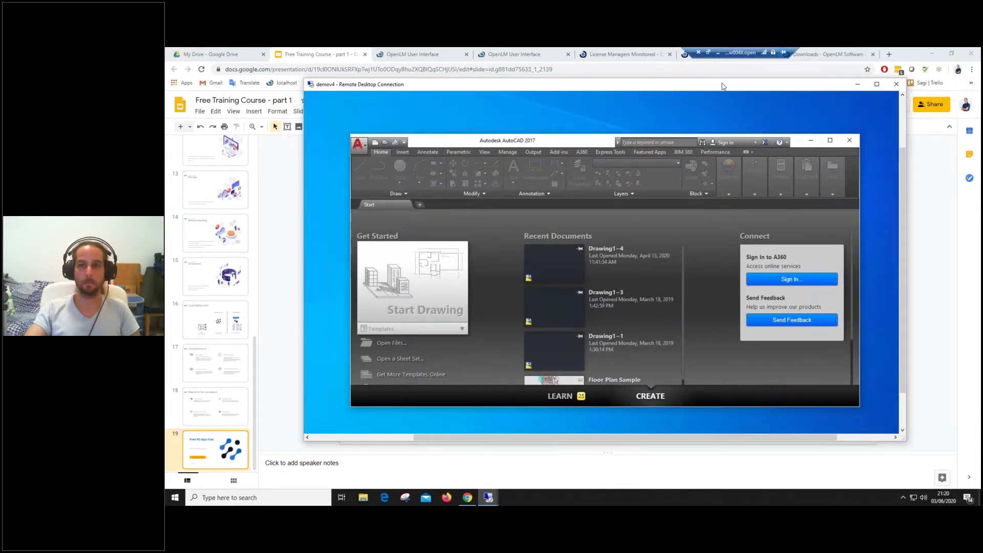
pyautogui.moveTo(668, 87); pyautogui.dragTo(573, 90)
pyautogui.moveTo(686, 85); pyautogui.dragTo(744, 80)
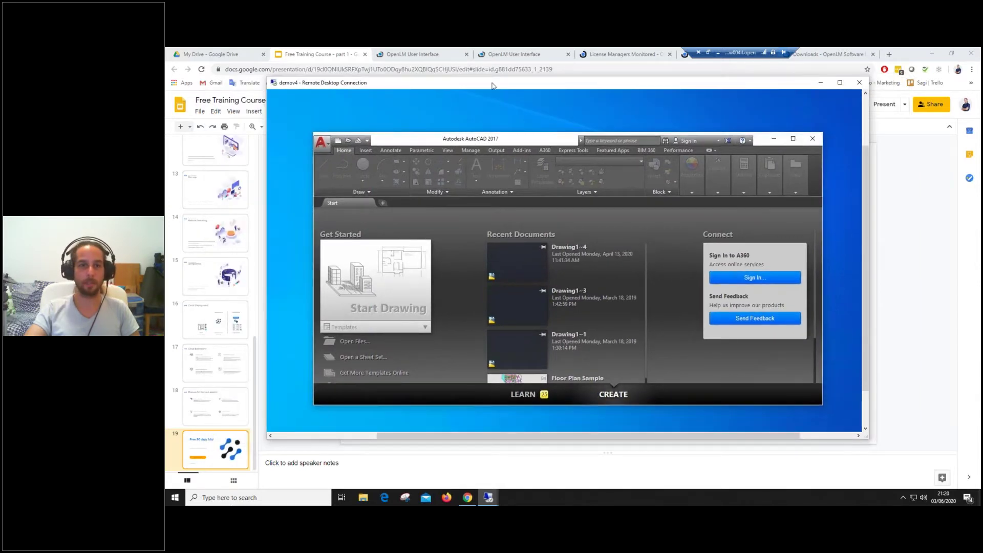
pyautogui.click(821, 82)
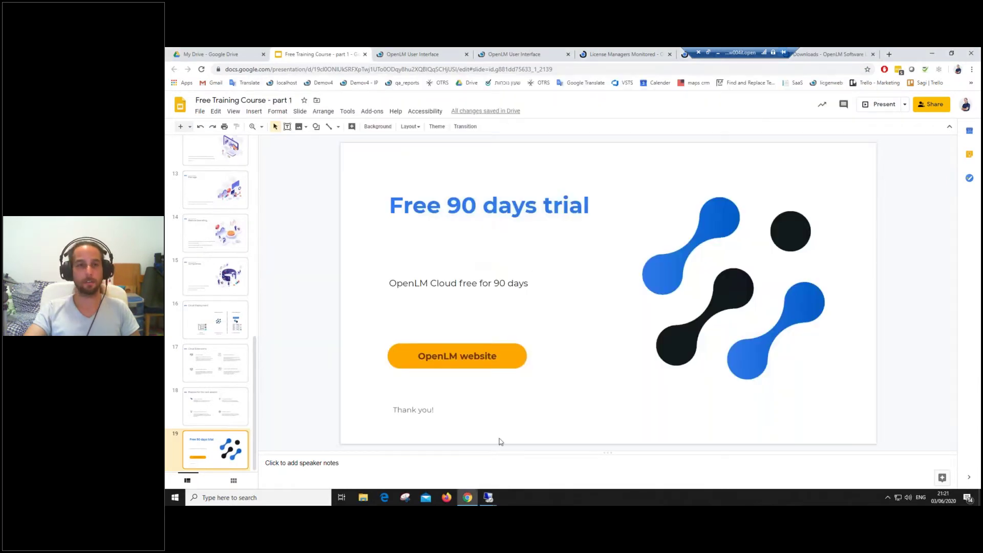
pyautogui.click(512, 55)
# List the currently consumed licenses on the Autodesk - Dev license server
pyautogui.click(412, 55)
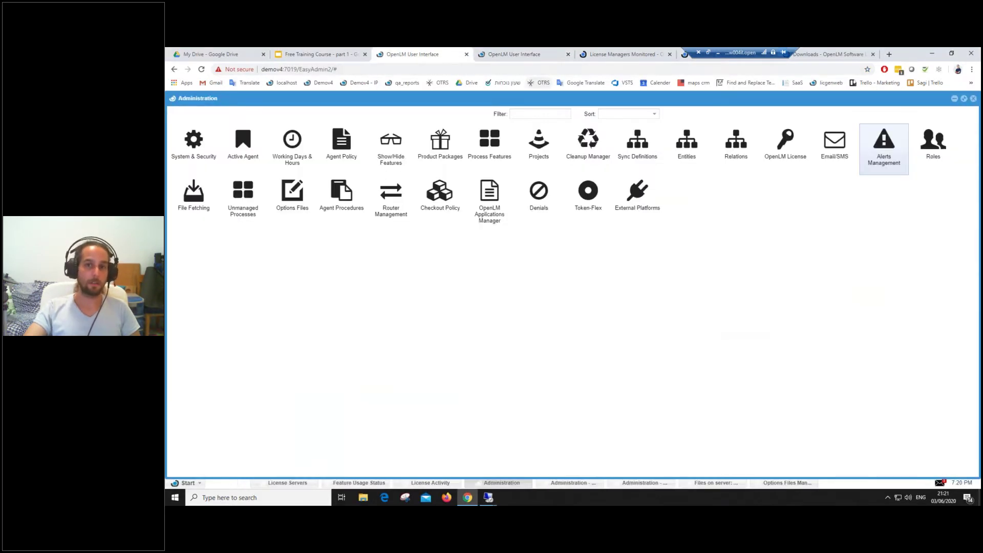
pyautogui.click(302, 483)
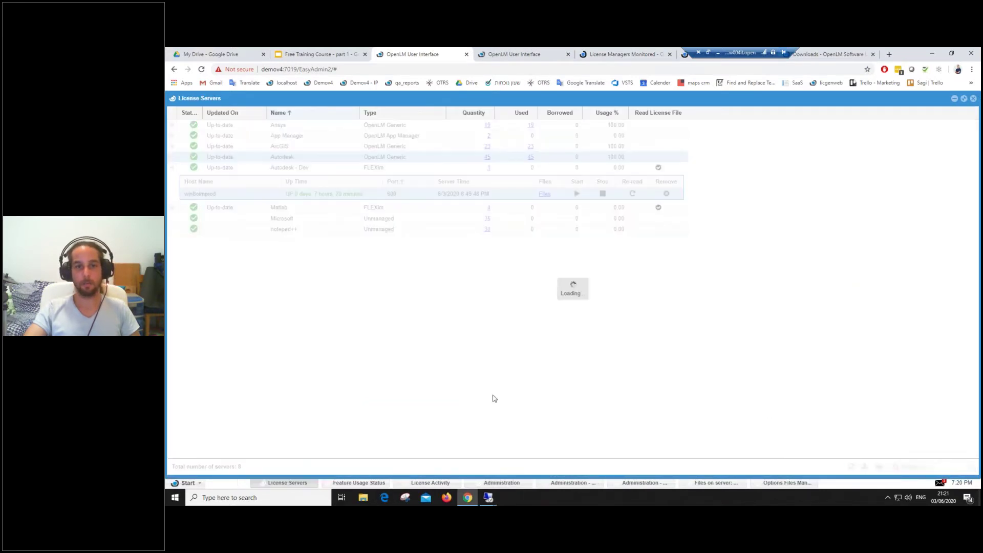
pyautogui.click(533, 170)
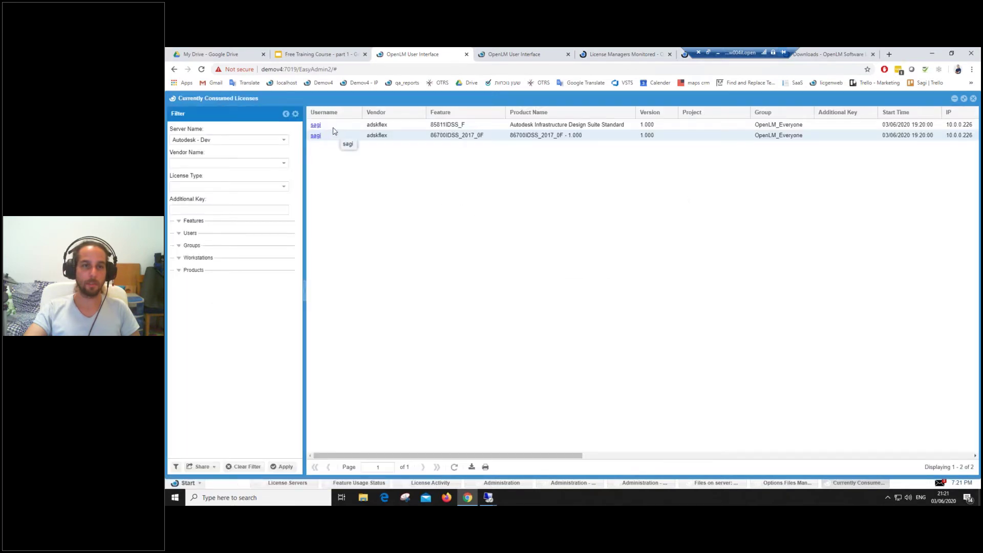
pyautogui.click(336, 127)
# Scroll to the idle-time columns, refresh the list, and choose Close App for the second license
pyautogui.moveTo(538, 456); pyautogui.dragTo(908, 459)
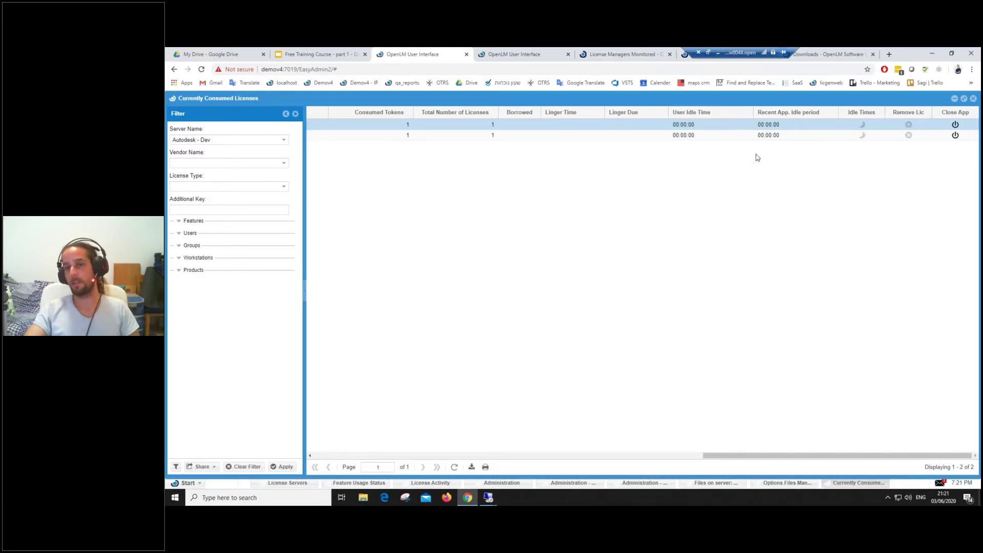
pyautogui.moveTo(765, 134)
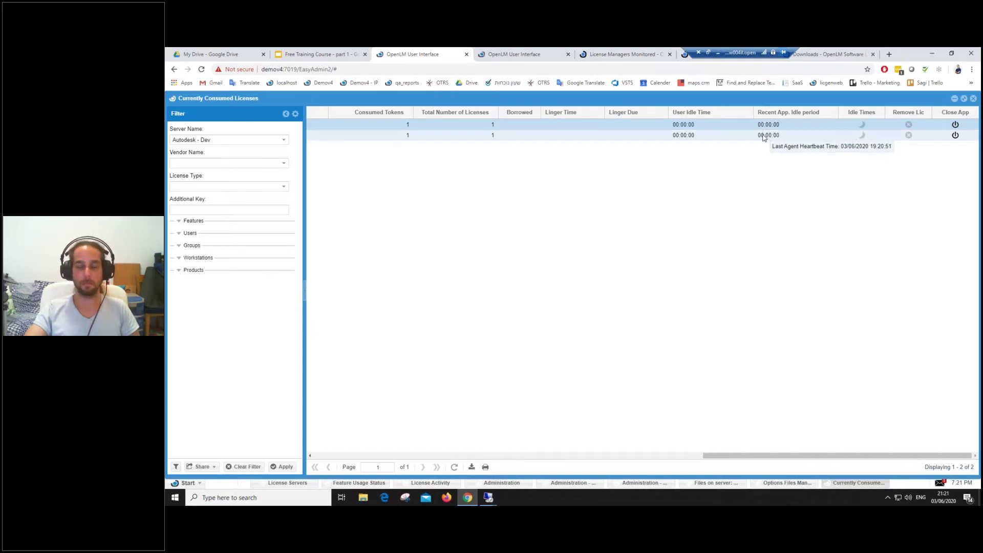
pyautogui.click(455, 466)
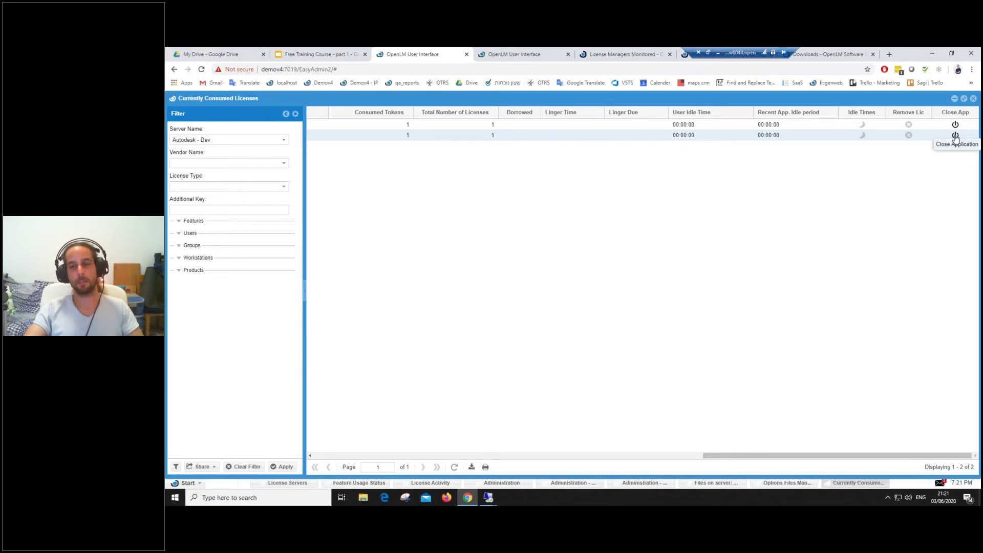
pyautogui.click(956, 136)
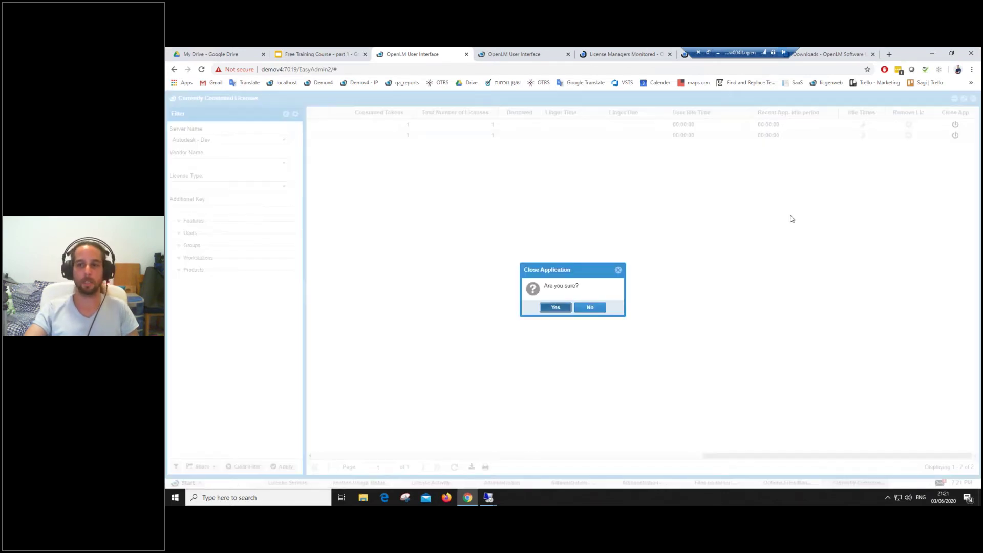
# Confirm closing the AutoCAD session holding the 86700IDSS_2017_0F license
pyautogui.press('Return')
pyautogui.click(956, 125)
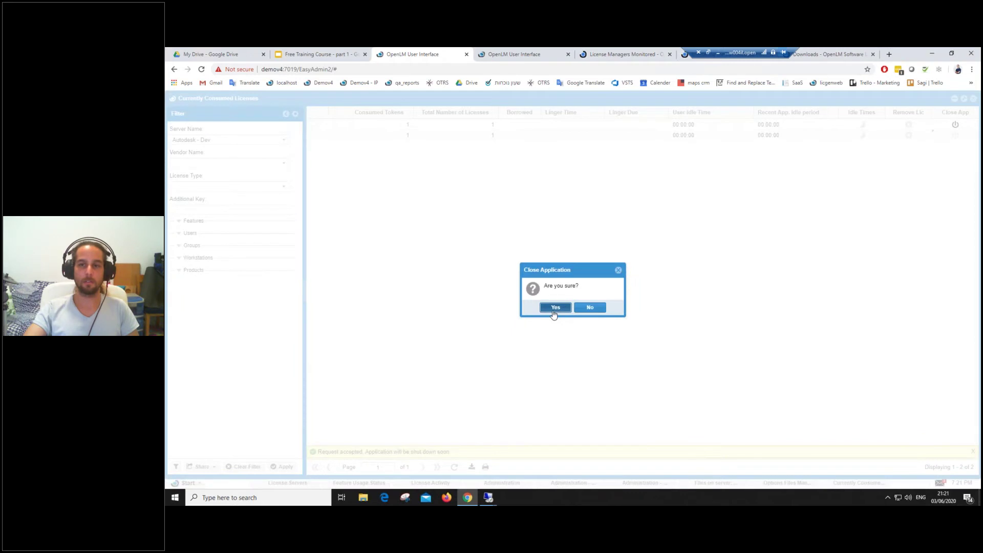
pyautogui.click(554, 310)
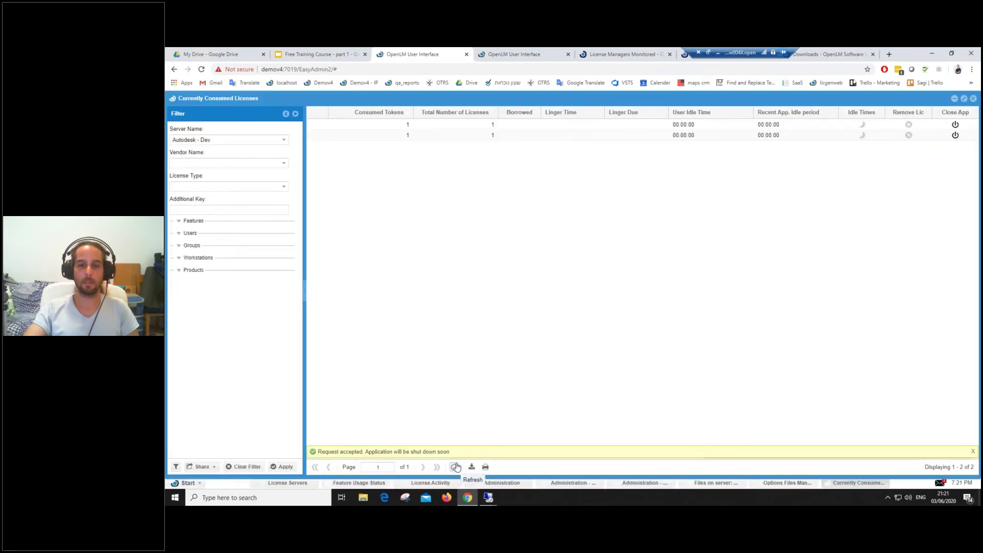
# Check on demov4 that AutoCAD closed, dismiss the OpenLM notice, and minimize the session
pyautogui.click(488, 497)
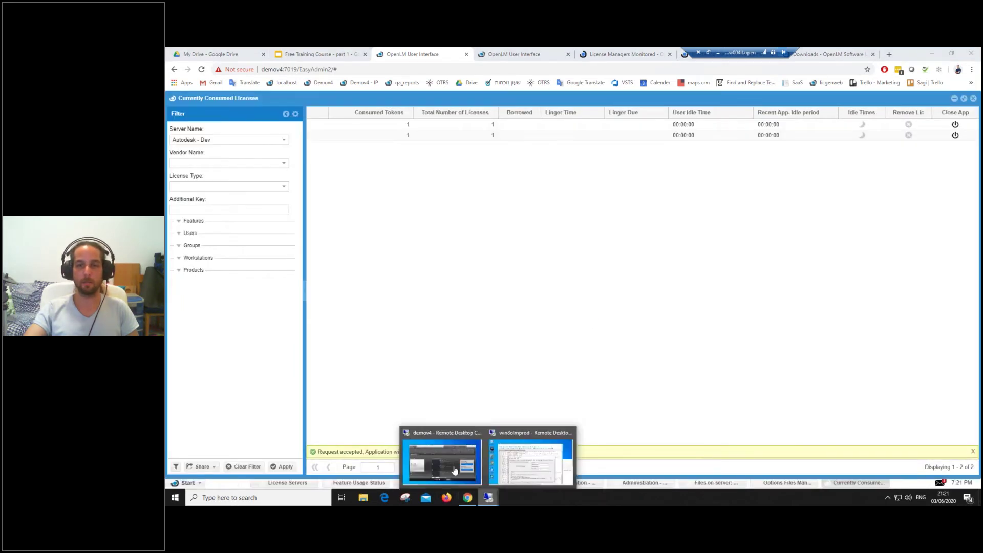
pyautogui.click(454, 469)
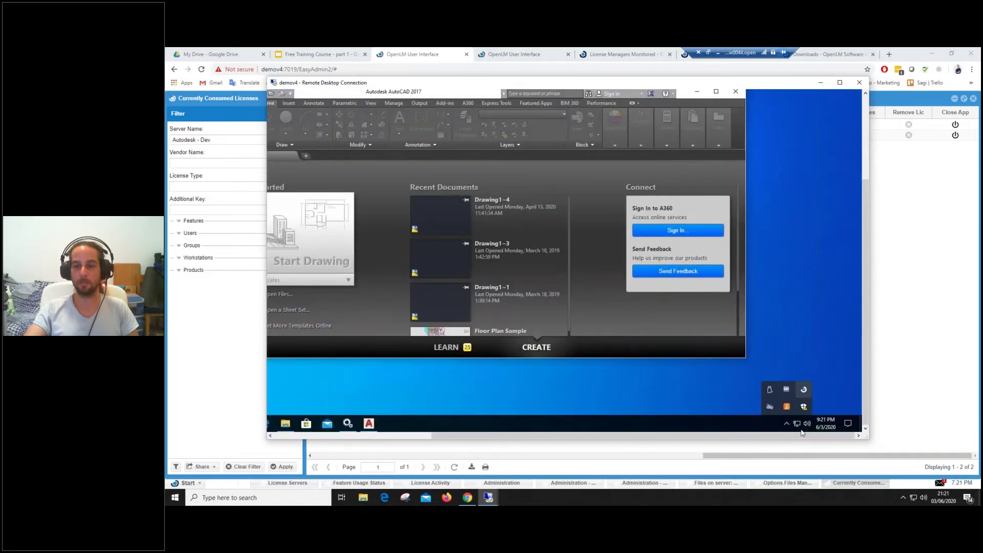
pyautogui.moveTo(803, 436); pyautogui.dragTo(779, 439)
pyautogui.moveTo(866, 404); pyautogui.dragTo(869, 363)
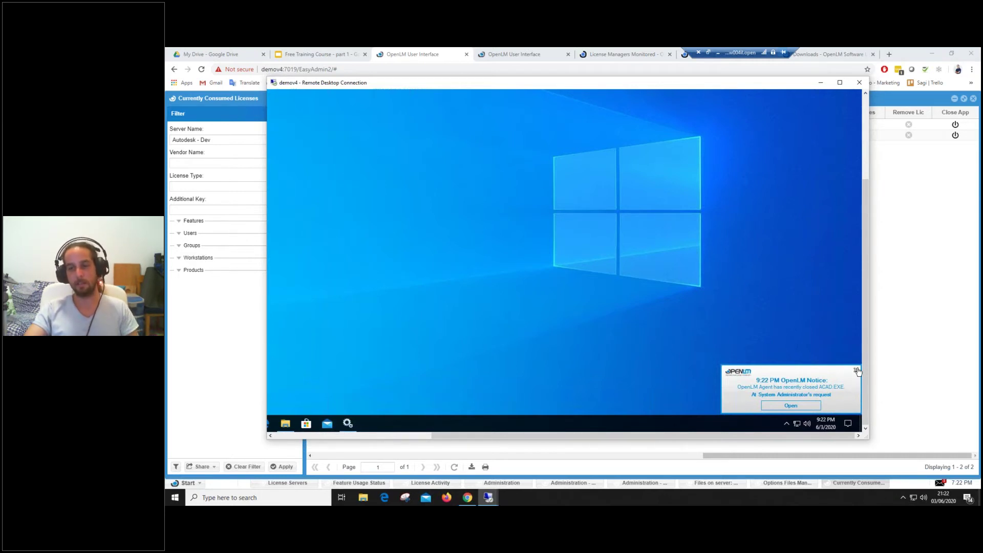
pyautogui.click(857, 370)
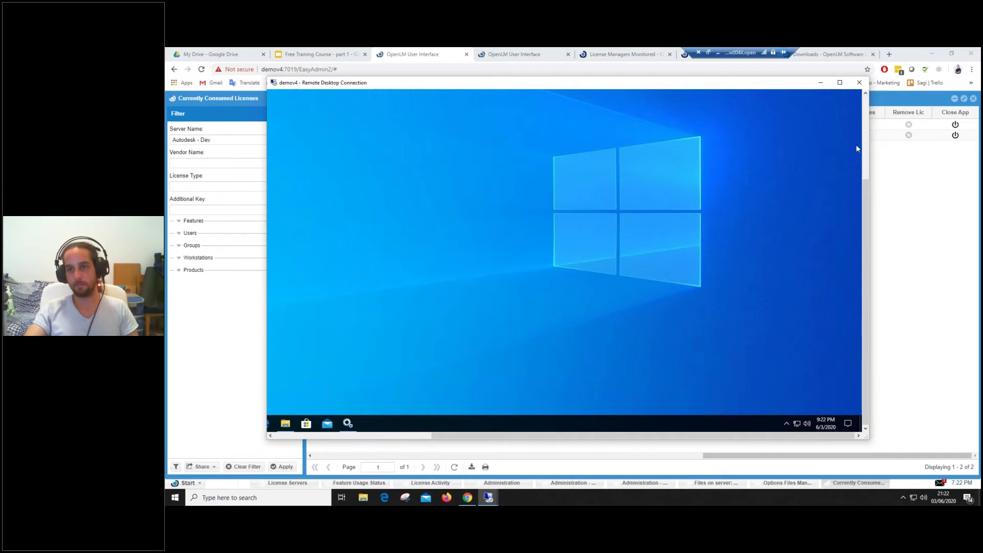
pyautogui.click(821, 83)
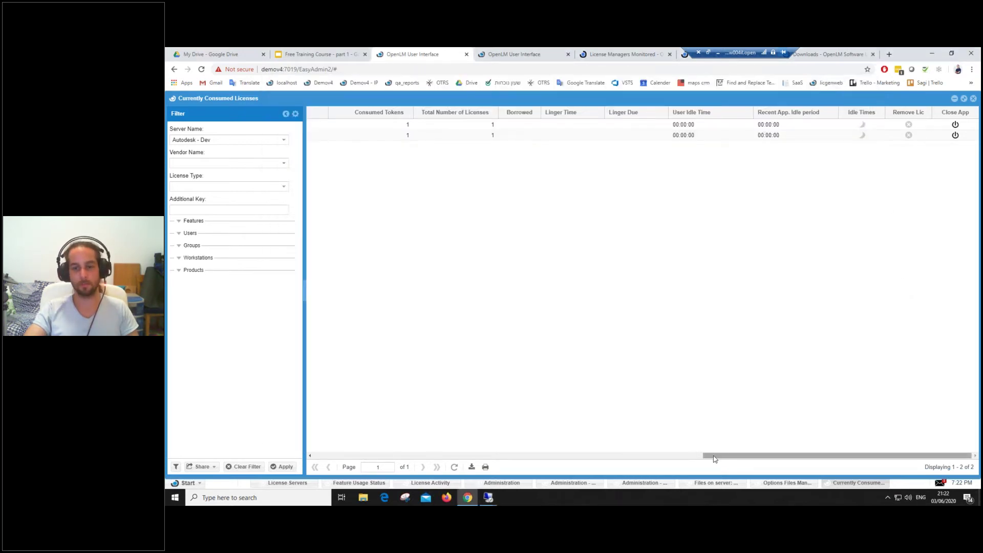
pyautogui.click(349, 458)
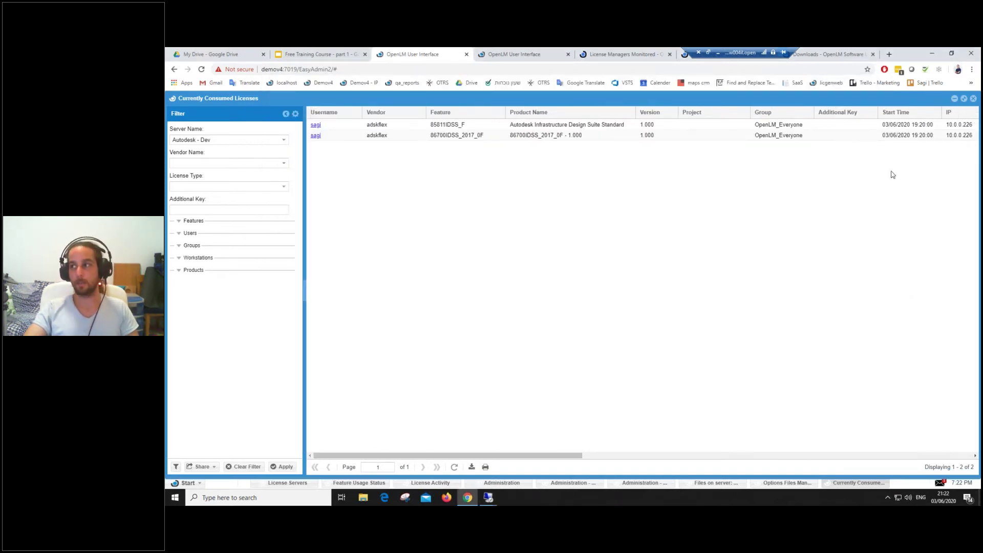